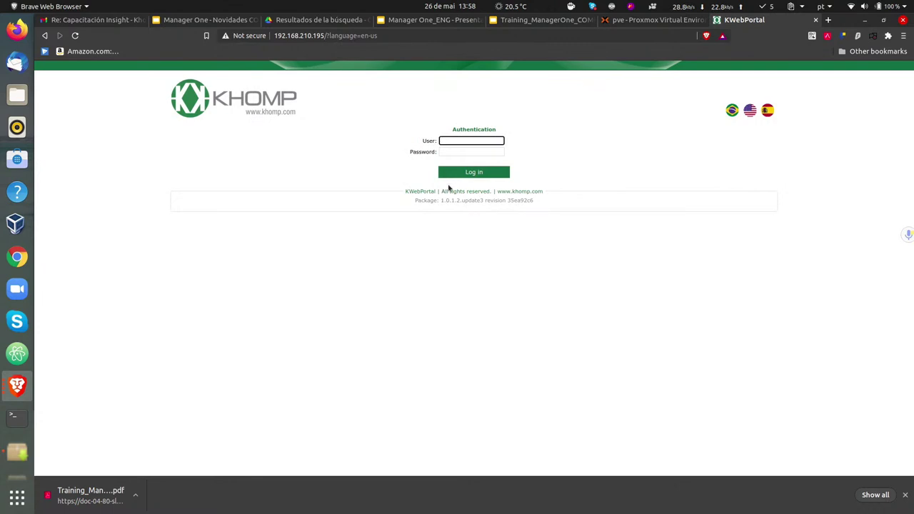
# - Select the firmware package version text shown in the page footer
pyautogui.moveTo(413, 202); pyautogui.dragTo(465, 208)
pyautogui.click(474, 202)
pyautogui.tripleClick(441, 202)
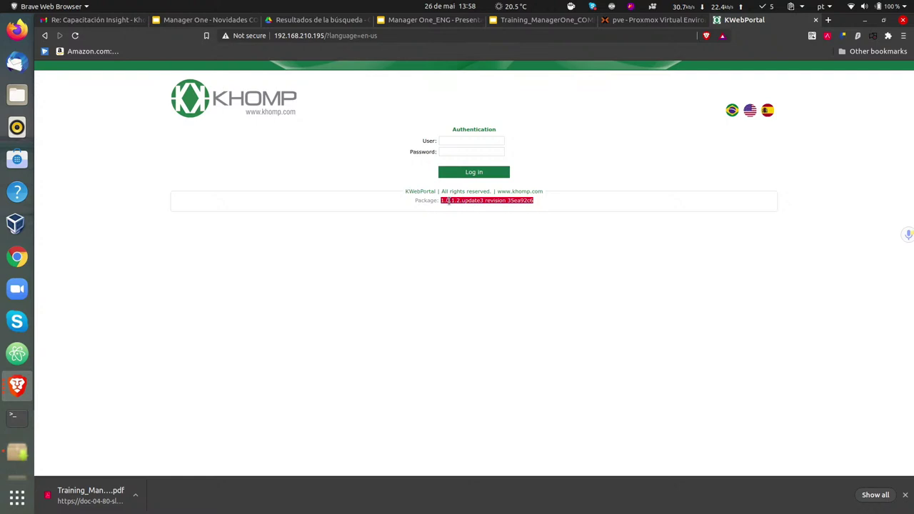
pyautogui.click(445, 202)
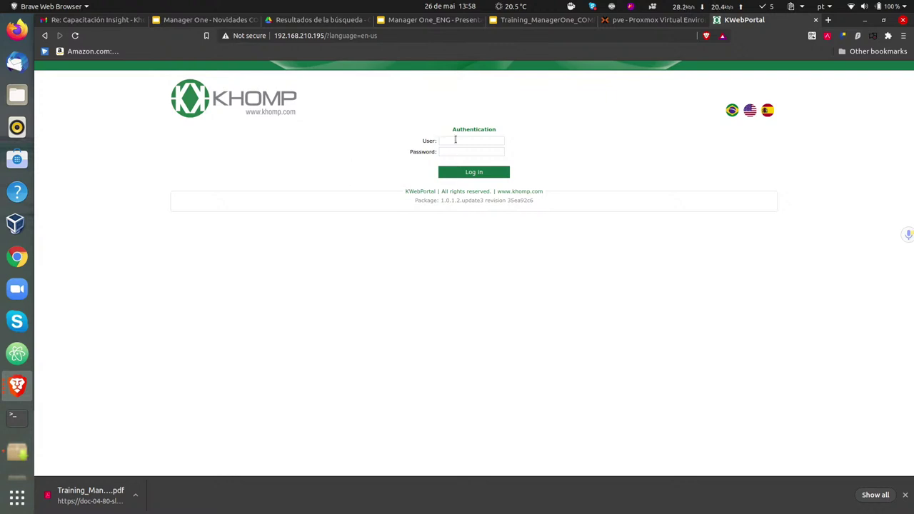
# - Log in with the admin user name and the administrator password
pyautogui.click(456, 140)
pyautogui.click(422, 119)
pyautogui.click(454, 142)
pyautogui.write('admin')
pyautogui.press('Tab')
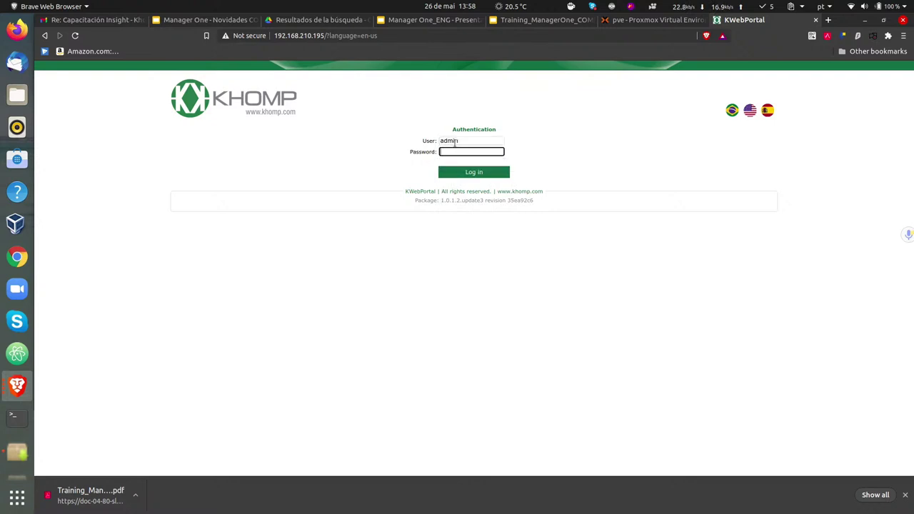
pyautogui.write('admin')
pyautogui.press('Return')
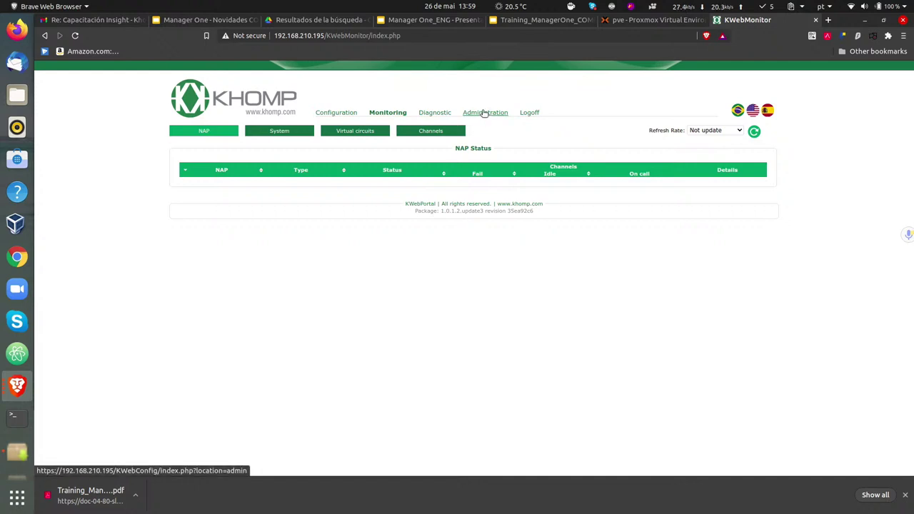
# - Go to the Administration page from the top menu
pyautogui.click(484, 113)
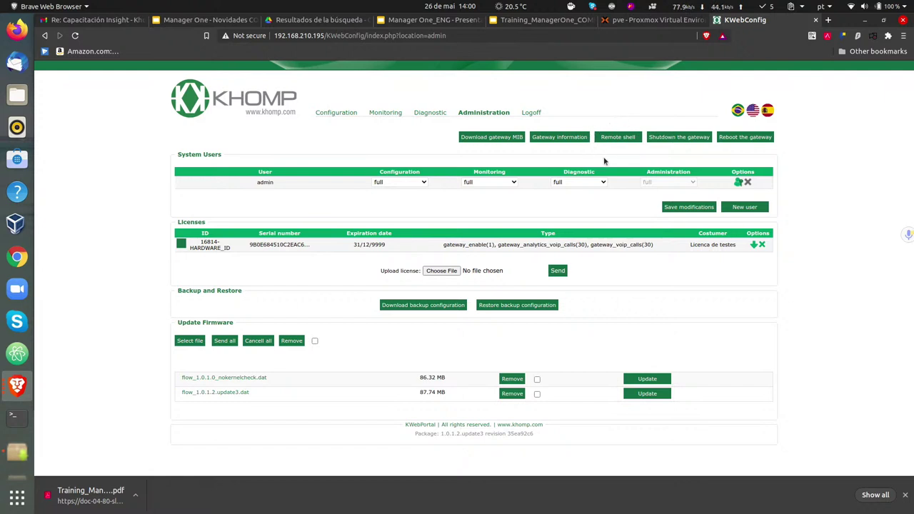
# - Show the Gateway information dialog and select its heading and the Hardware ID value
pyautogui.click(539, 139)
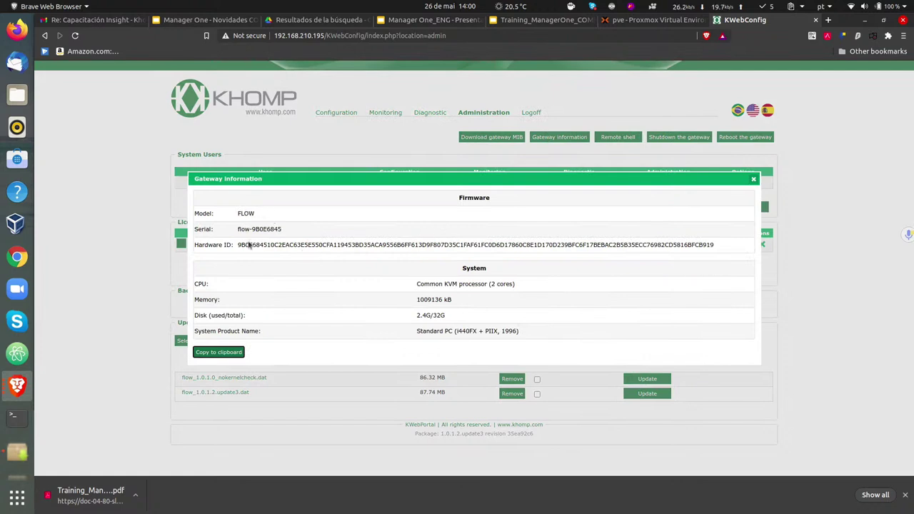
pyautogui.moveTo(405, 176); pyautogui.dragTo(329, 124)
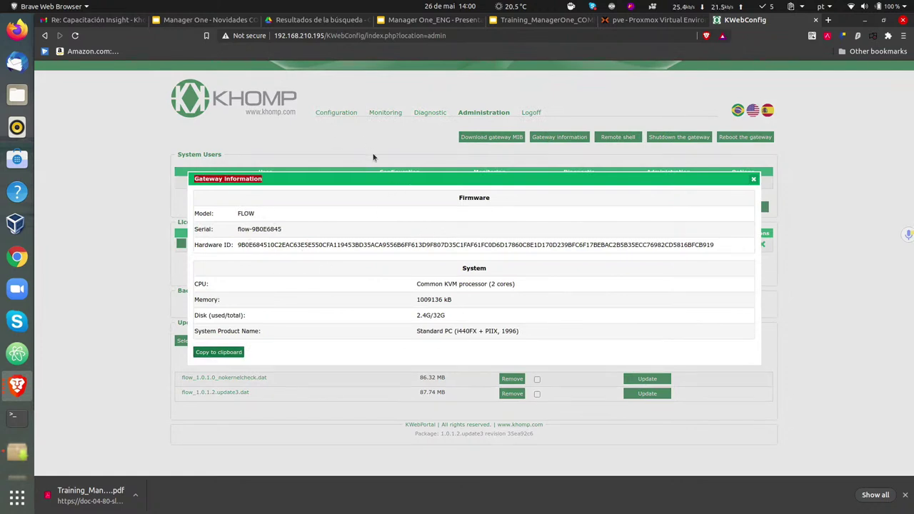
pyautogui.click(308, 232)
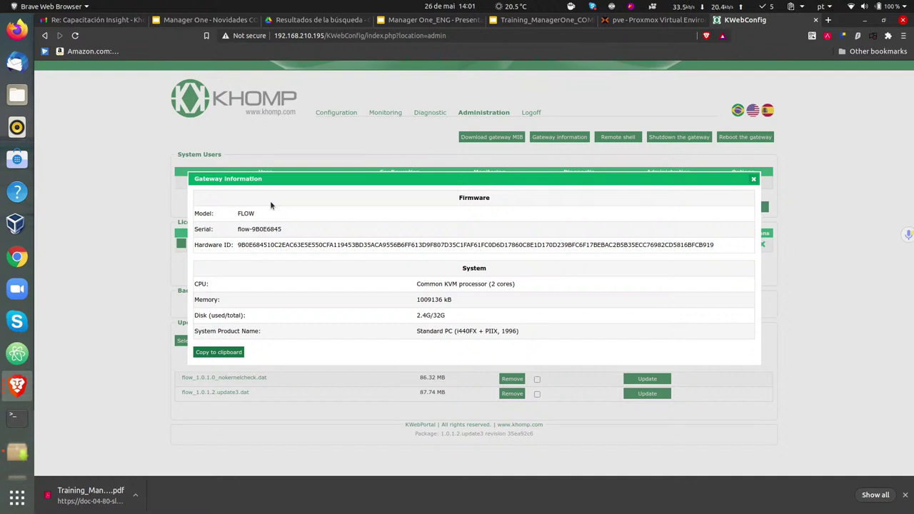
pyautogui.moveTo(238, 249)
pyautogui.mouseDown()
pyautogui.moveTo(760, 248)
pyautogui.moveTo(233, 246)
pyautogui.mouseUp()
pyautogui.click(726, 251)
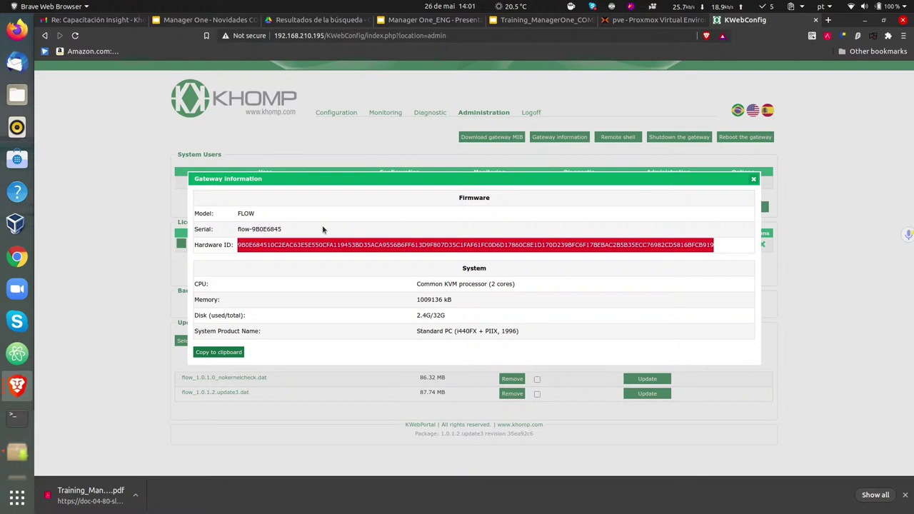
pyautogui.click(374, 244)
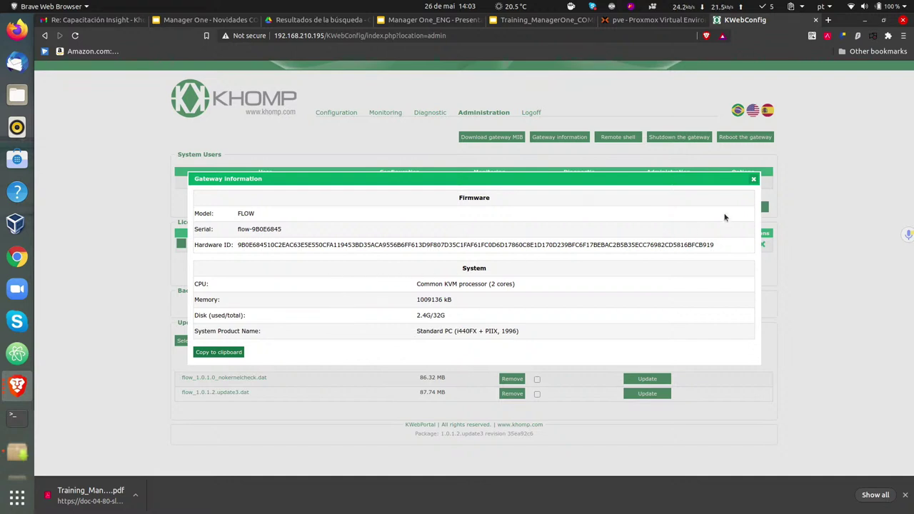
# - Close the Gateway information dialog and zoom the Administration page to 125%
pyautogui.click(753, 181)
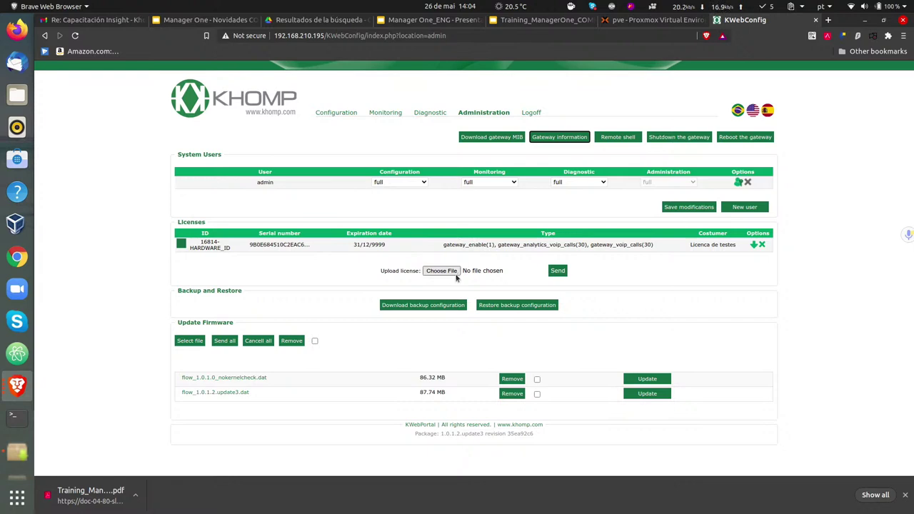
pyautogui.hotkey('ctrl', '+')
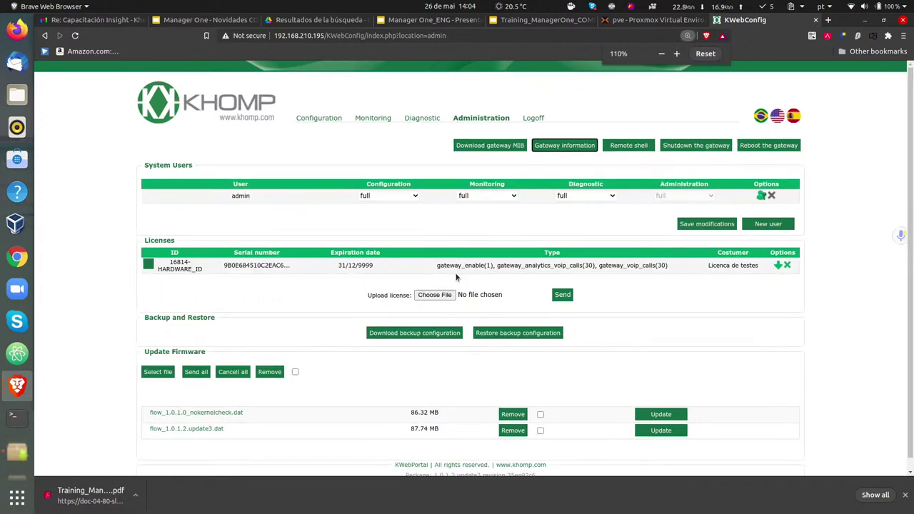
pyautogui.hotkey('ctrl', '+')
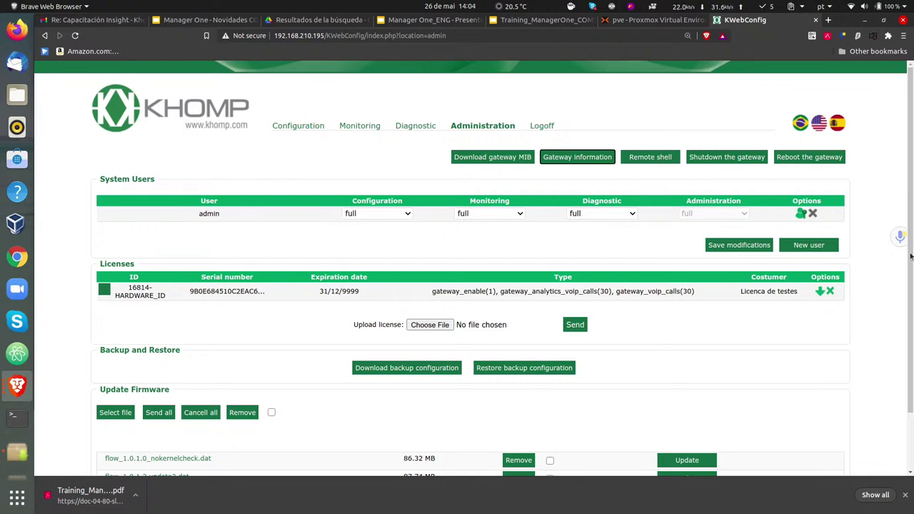
# - Start a new user with the suggested user name and enter its password twice
pyautogui.click(801, 245)
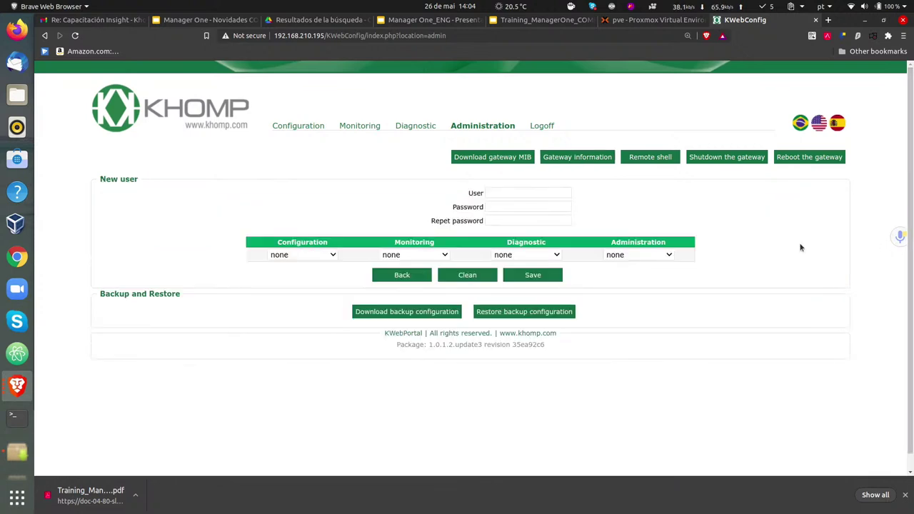
pyautogui.click(507, 191)
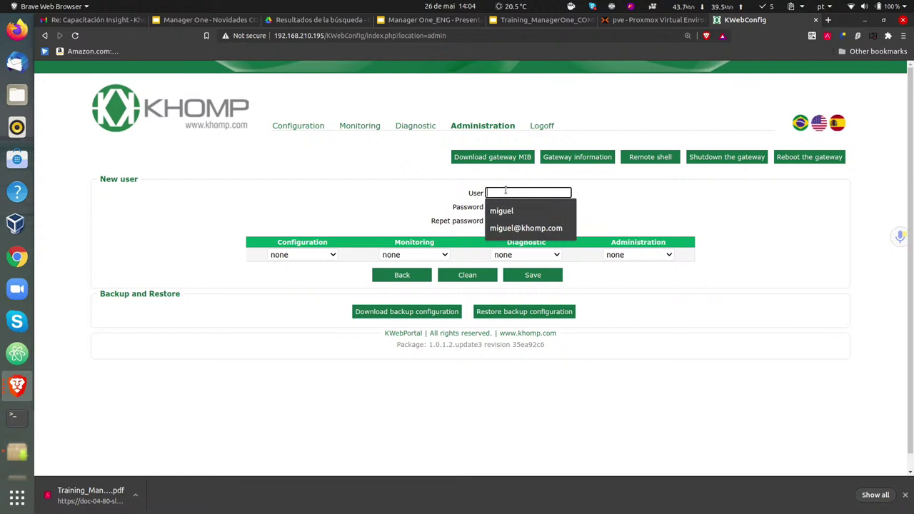
pyautogui.click(494, 211)
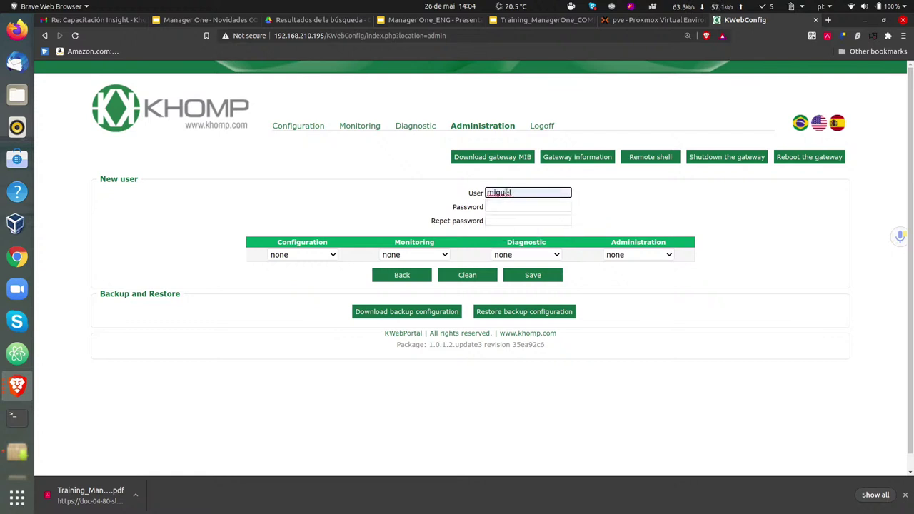
pyautogui.click(493, 207)
pyautogui.write('123')
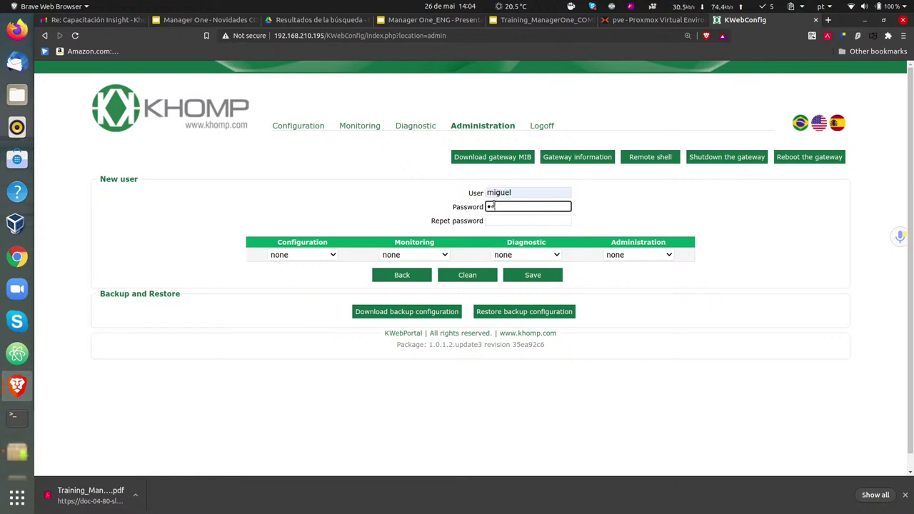
pyautogui.write('45678')
pyautogui.click(508, 221)
pyautogui.write('12345678')
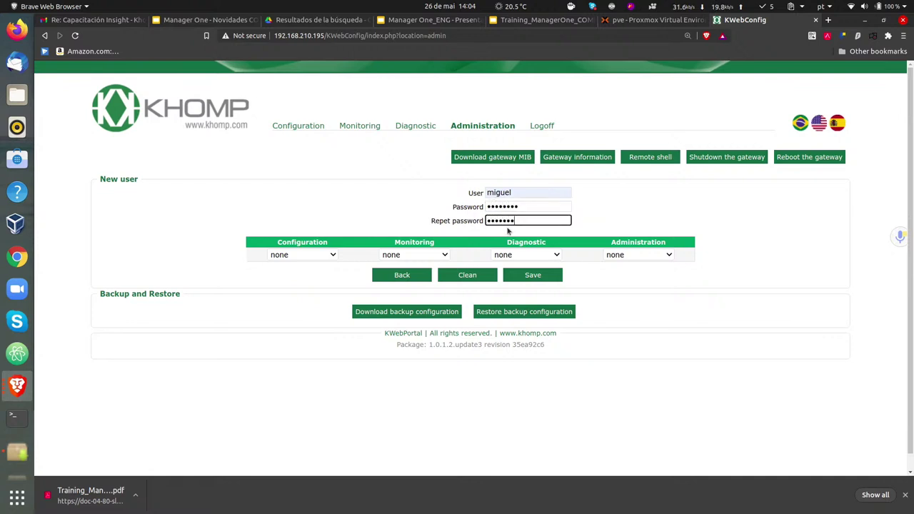
# - Leave Configuration access at none and give full Diagnostic and Monitoring access
pyautogui.click(274, 257)
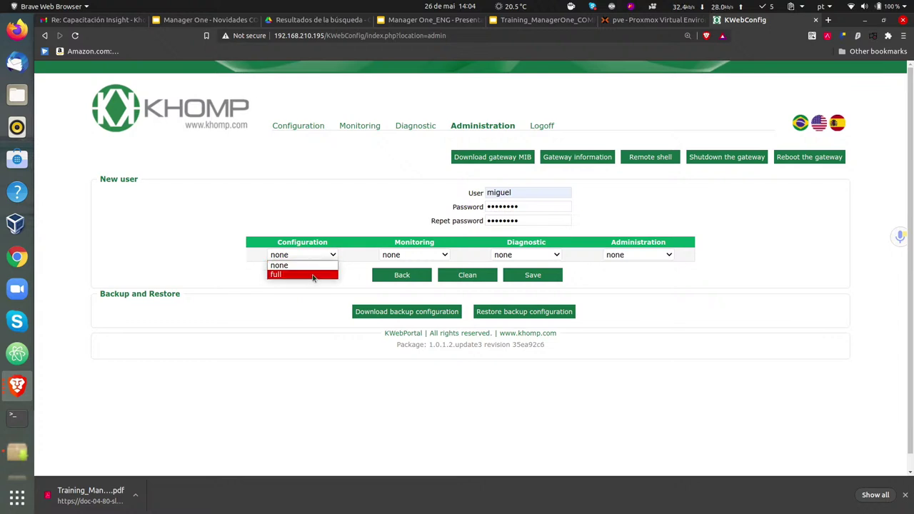
pyautogui.click(314, 222)
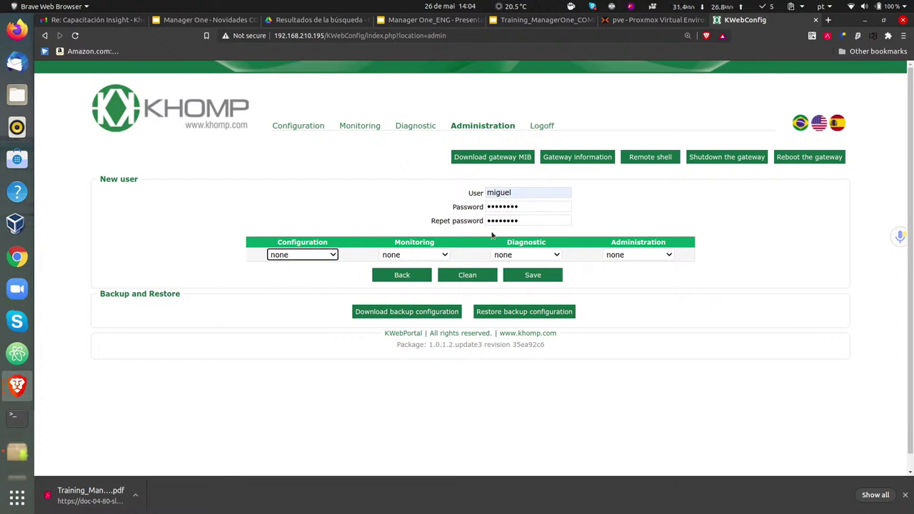
pyautogui.click(525, 255)
pyautogui.click(521, 278)
pyautogui.click(427, 256)
pyautogui.click(418, 284)
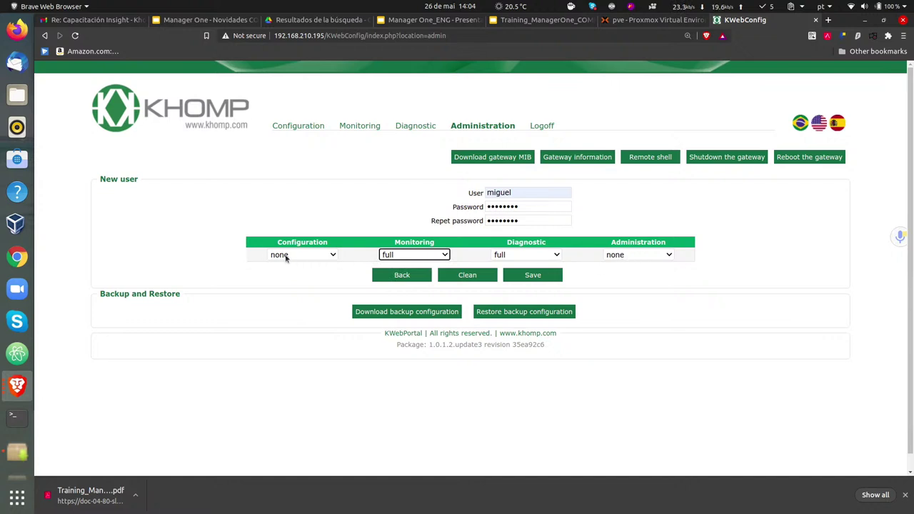
# - Save and confirm the new user, then log off the admin session
pyautogui.click(534, 279)
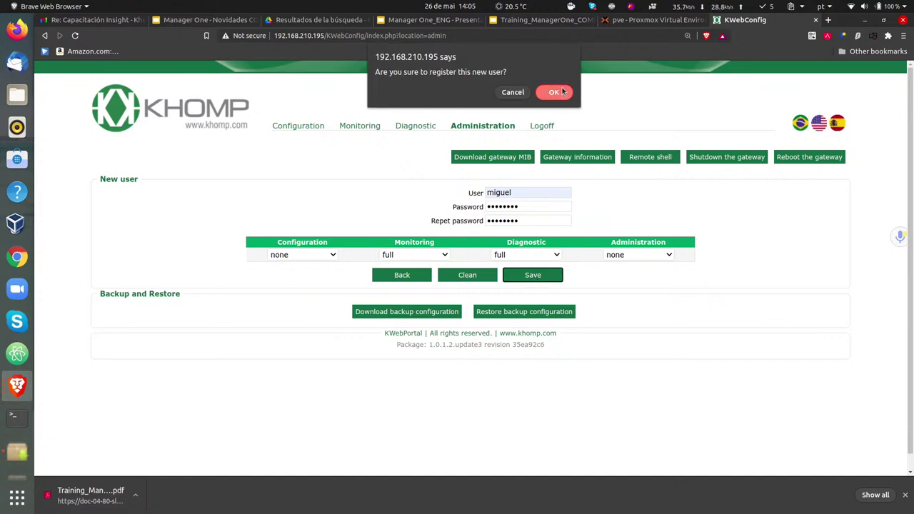
pyautogui.click(554, 92)
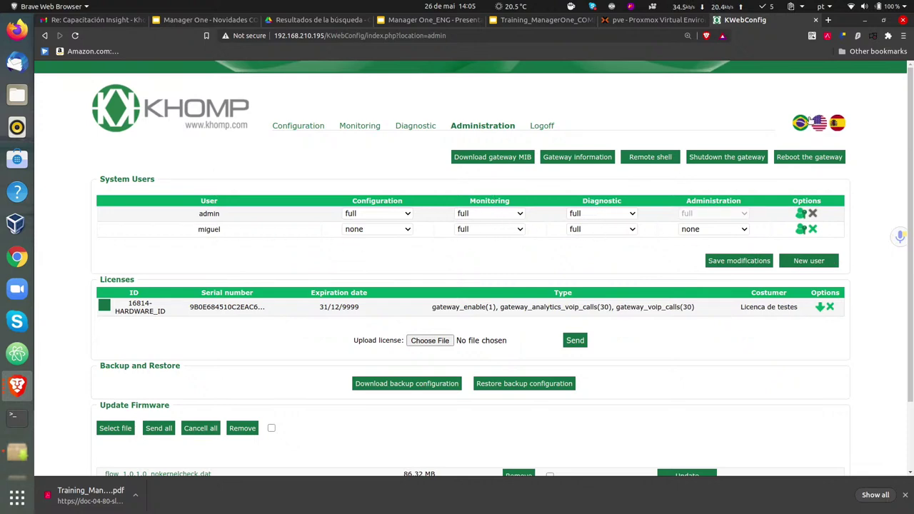
pyautogui.click(543, 126)
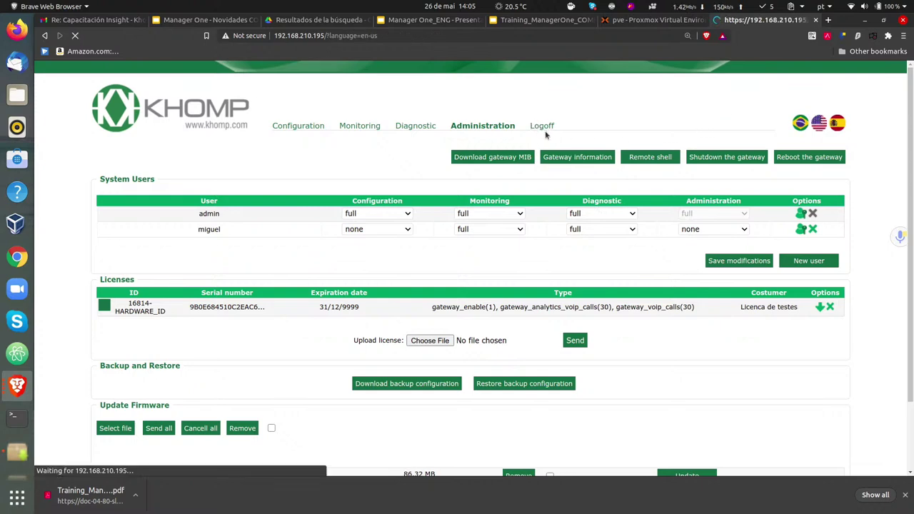
# - Log in as the new restricted user with its user name and password
pyautogui.click(476, 160)
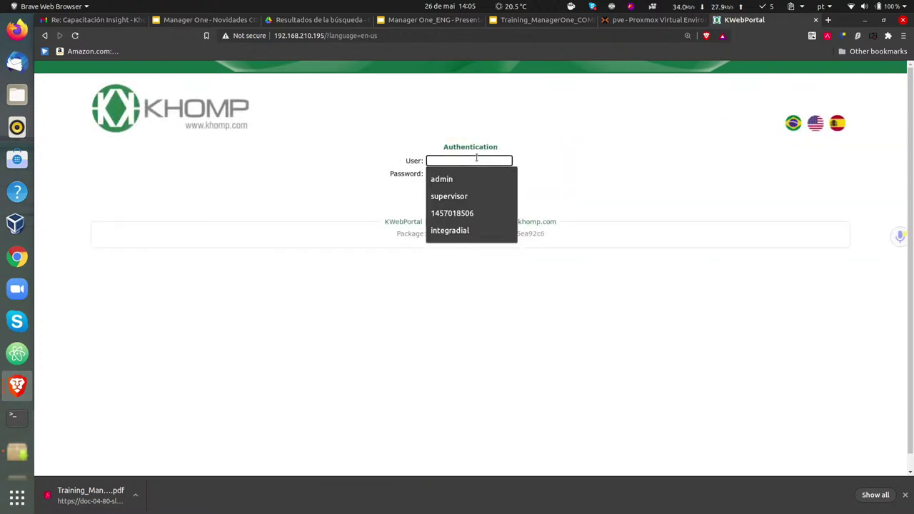
pyautogui.write('miguel')
pyautogui.press('Tab')
pyautogui.write('••••')
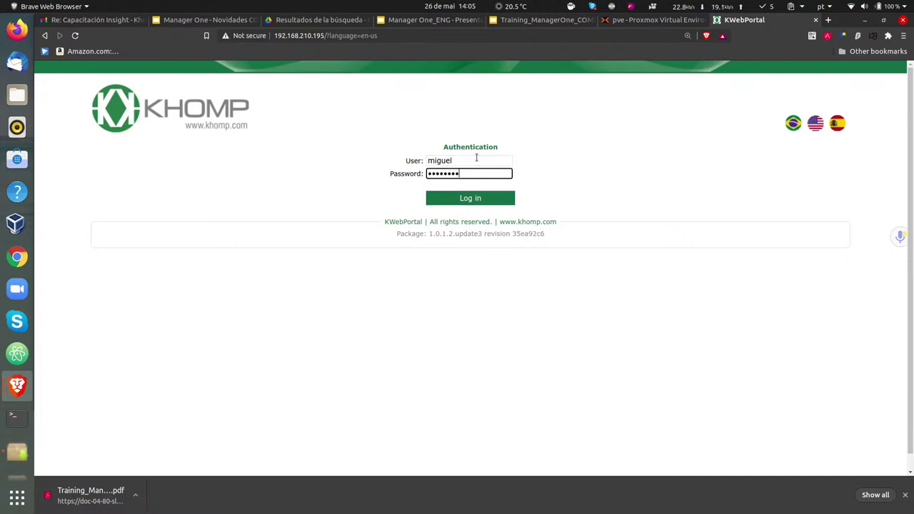
pyautogui.press('Return')
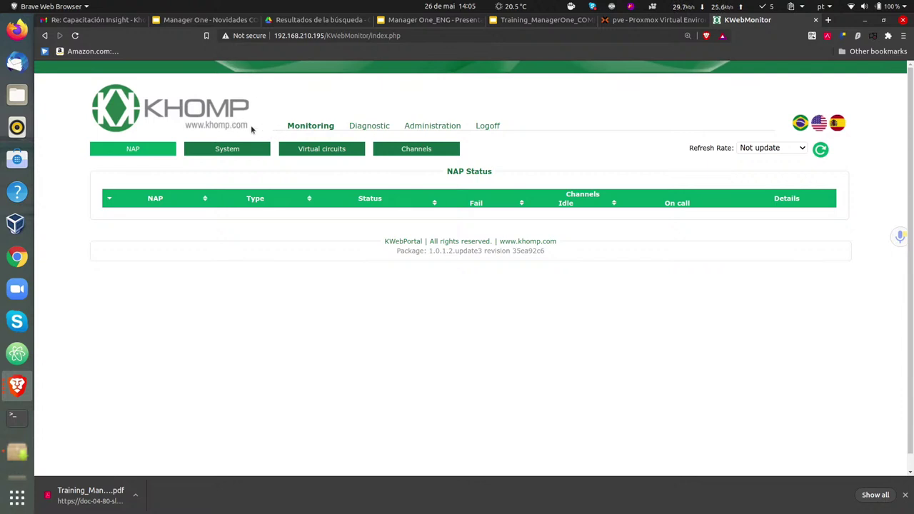
# - View the KLogAnalyser diagnostic summary, then go to the Administration password-reset form's New password field
pyautogui.click(357, 127)
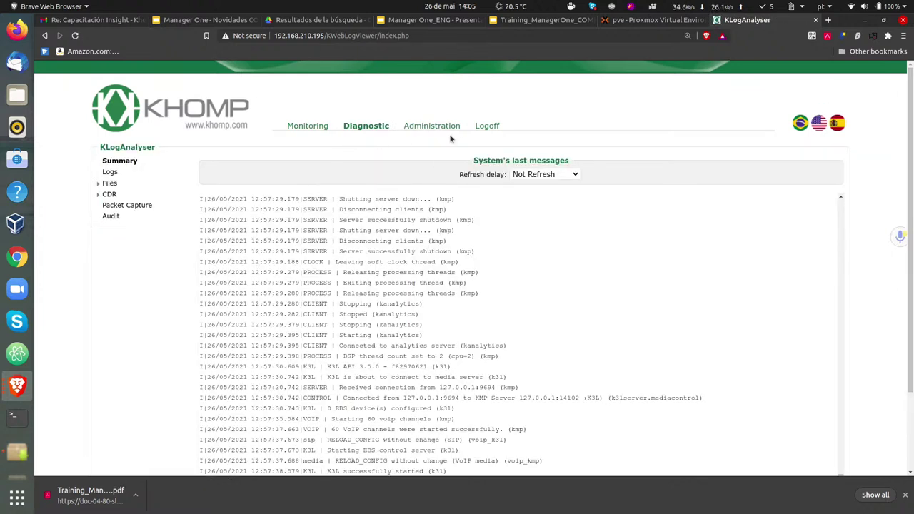
pyautogui.click(431, 126)
pyautogui.click(512, 186)
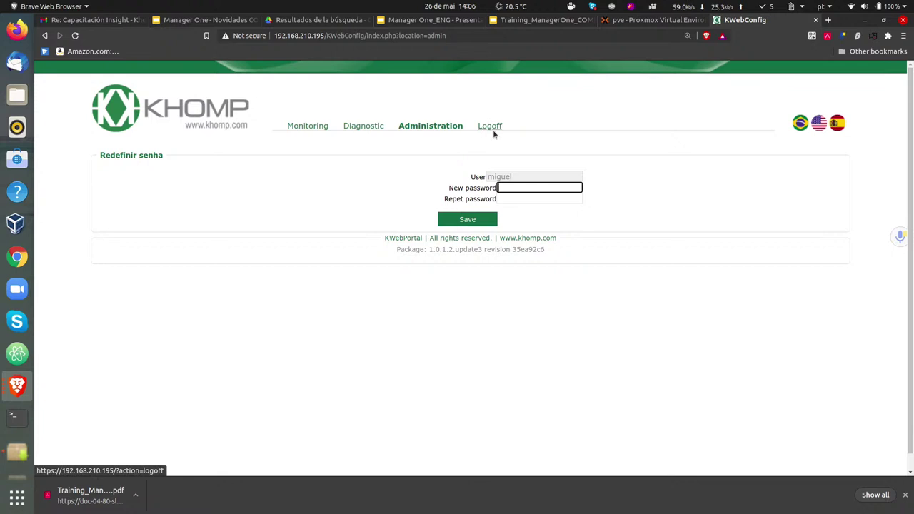
# - Log off and sign back in as admin, dismissing the kernel update popup and retyping the password
pyautogui.click(490, 126)
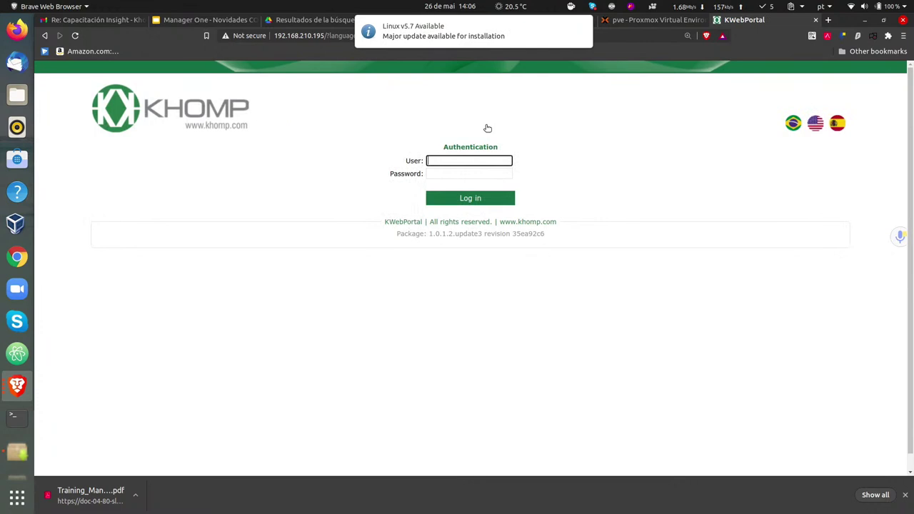
pyautogui.write('admin')
pyautogui.press('Tab')
pyautogui.write('admin')
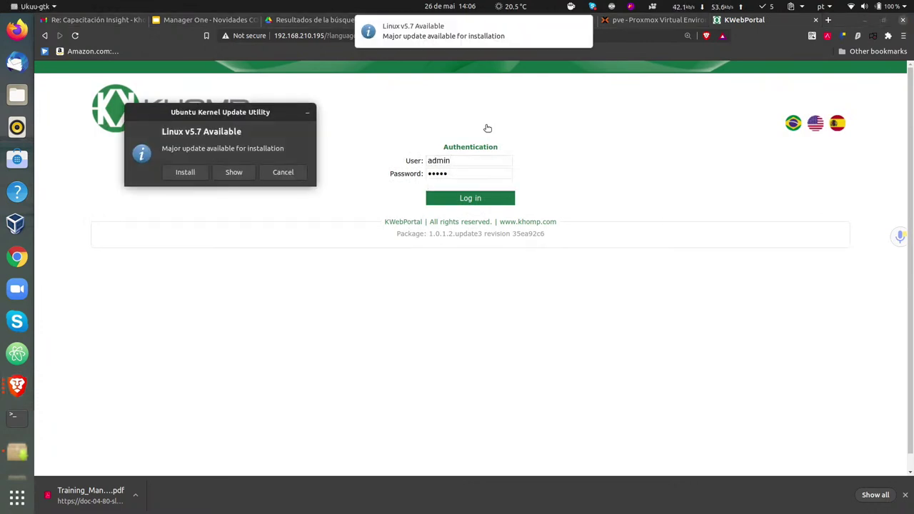
pyautogui.click(276, 172)
pyautogui.moveTo(469, 175); pyautogui.dragTo(398, 165)
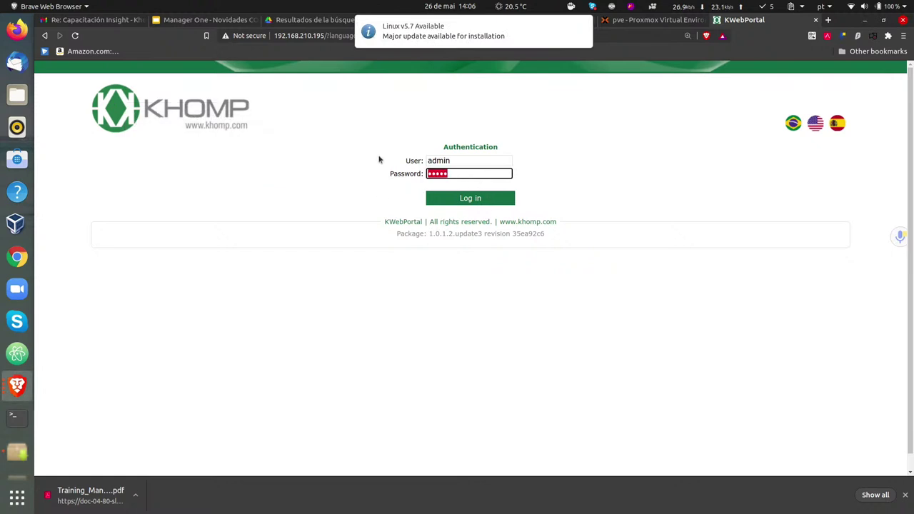
pyautogui.write('admin')
pyautogui.press('Return')
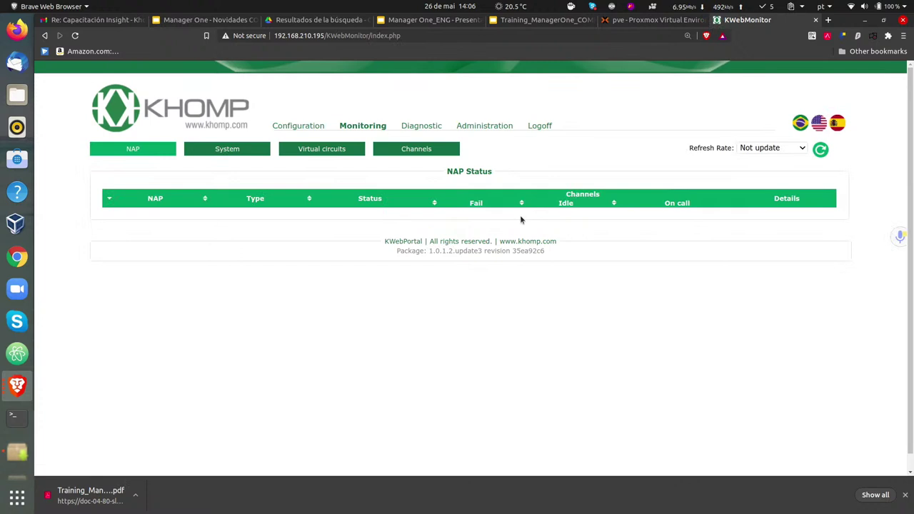
# - Delete the restricted user's row from System Users on the Administration page and confirm
pyautogui.click(484, 125)
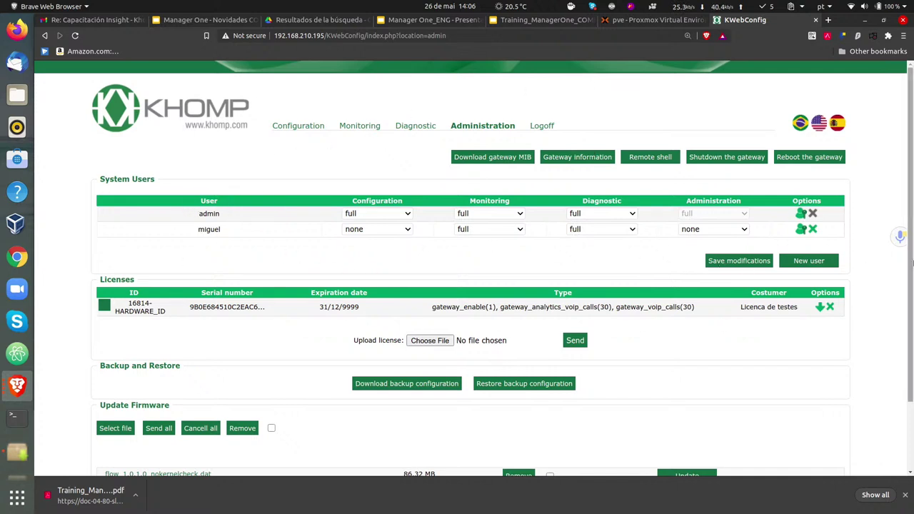
pyautogui.click(813, 229)
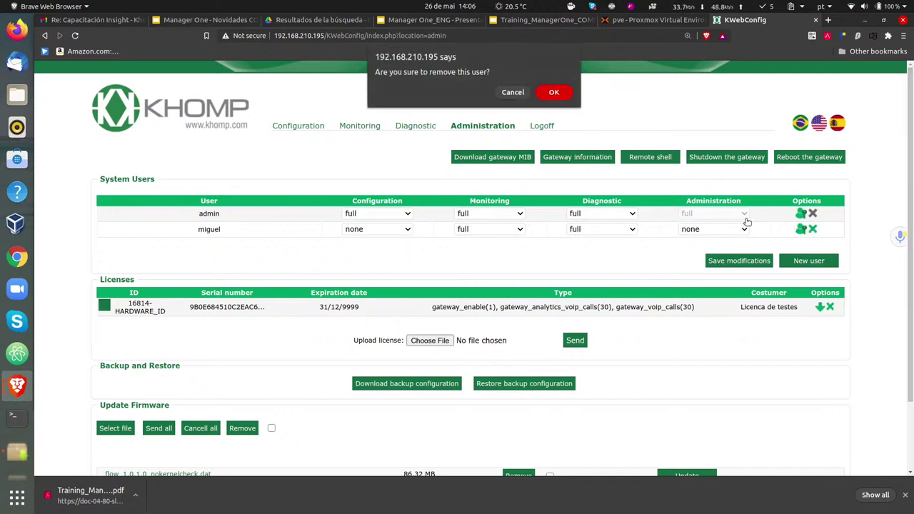
pyautogui.click(544, 93)
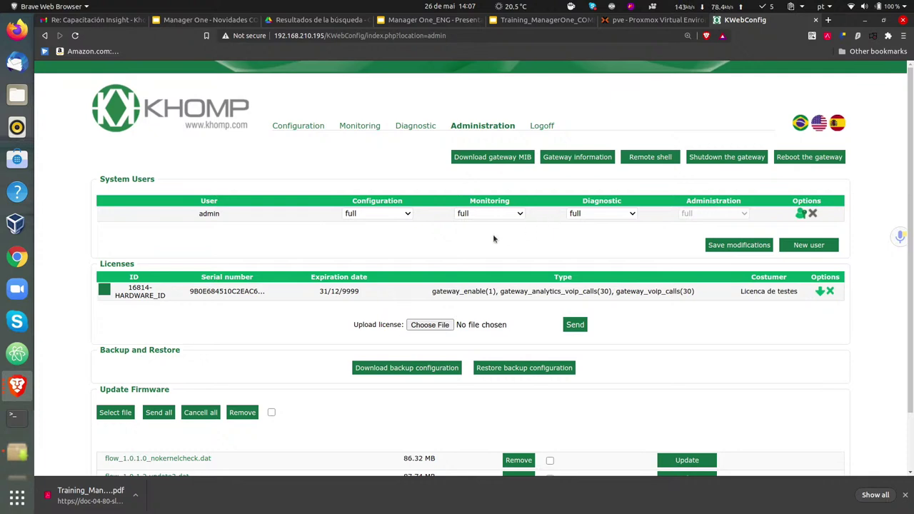
# - Download the gateway's test licence as a .klf file and save it to the Desktop
pyautogui.scroll(-2, 270, 284)
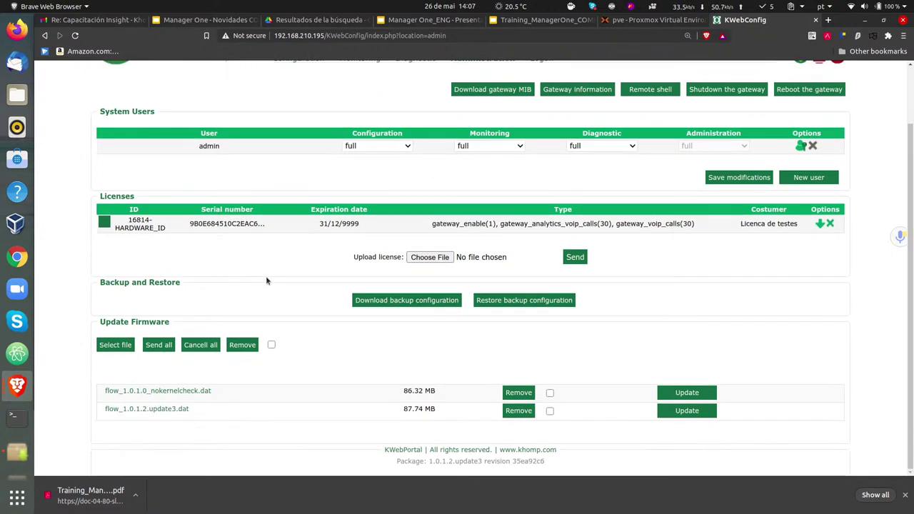
pyautogui.click(820, 226)
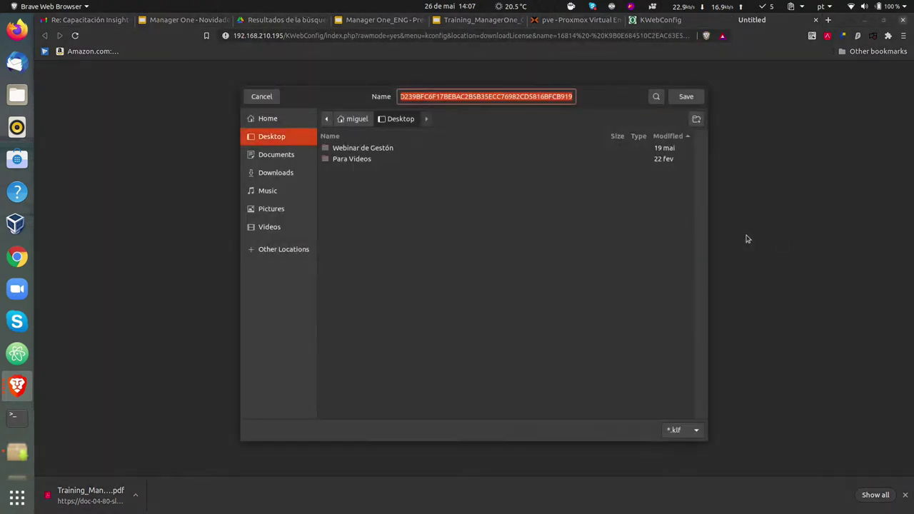
pyautogui.click(677, 97)
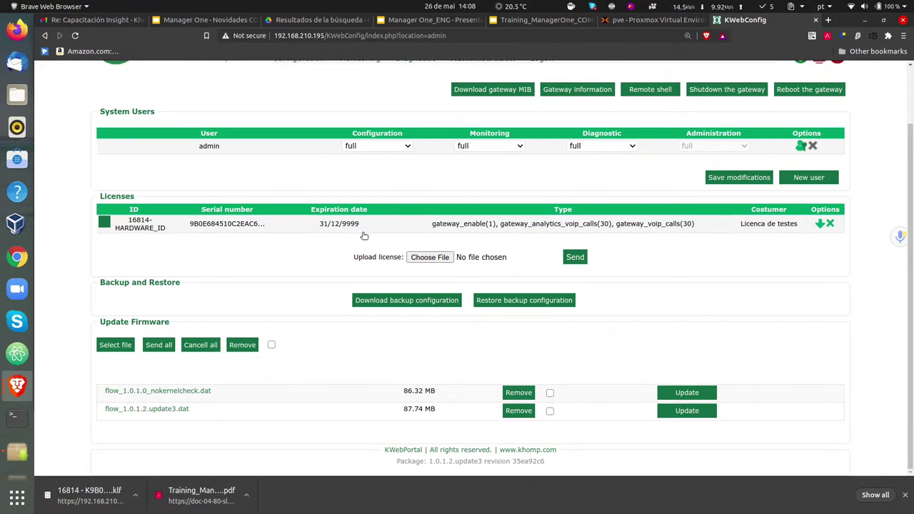
# - Expand the licence row to show ID 16814, issue date 2021-05-21 and expiry 9999-12-31
pyautogui.moveTo(359, 224); pyautogui.dragTo(319, 224)
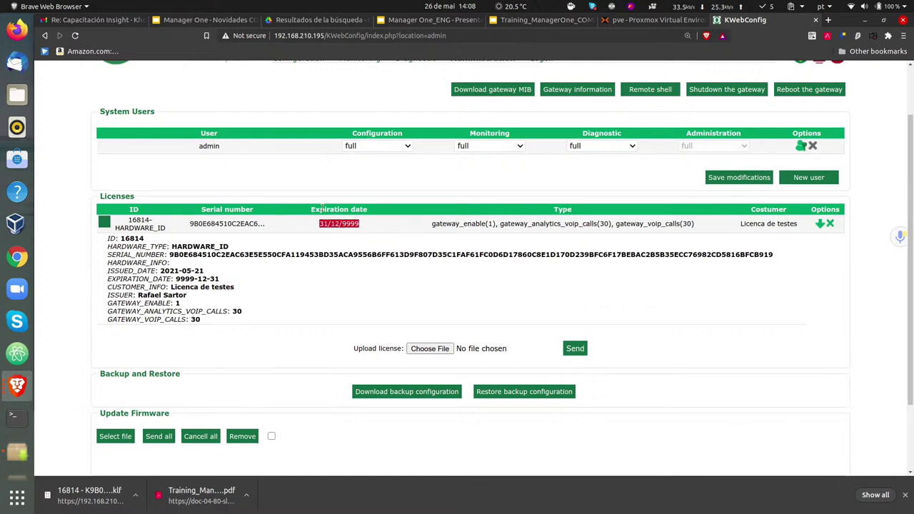
pyautogui.click(336, 225)
pyautogui.click(327, 228)
pyautogui.click(369, 230)
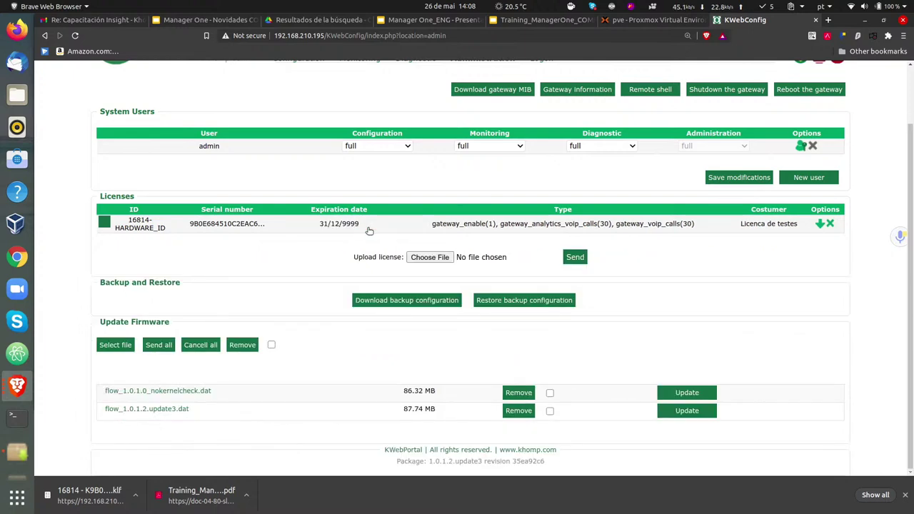
pyautogui.click(369, 230)
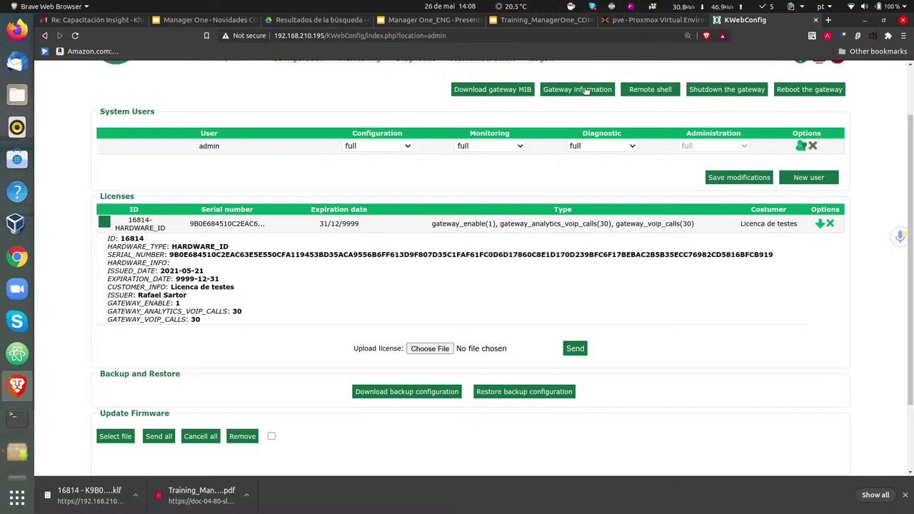
pyautogui.scroll(1, 326, 357)
pyautogui.scroll(-1, 322, 356)
pyautogui.scroll(-2, 323, 355)
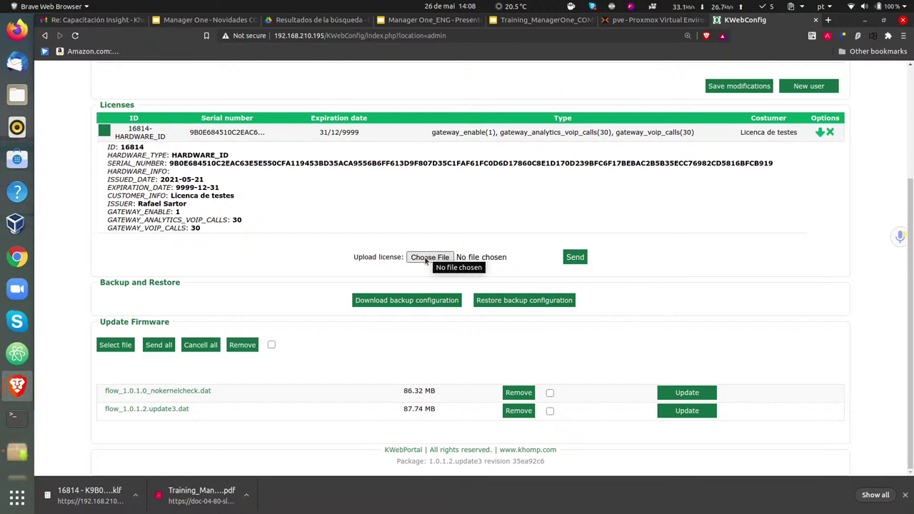
pyautogui.click(426, 258)
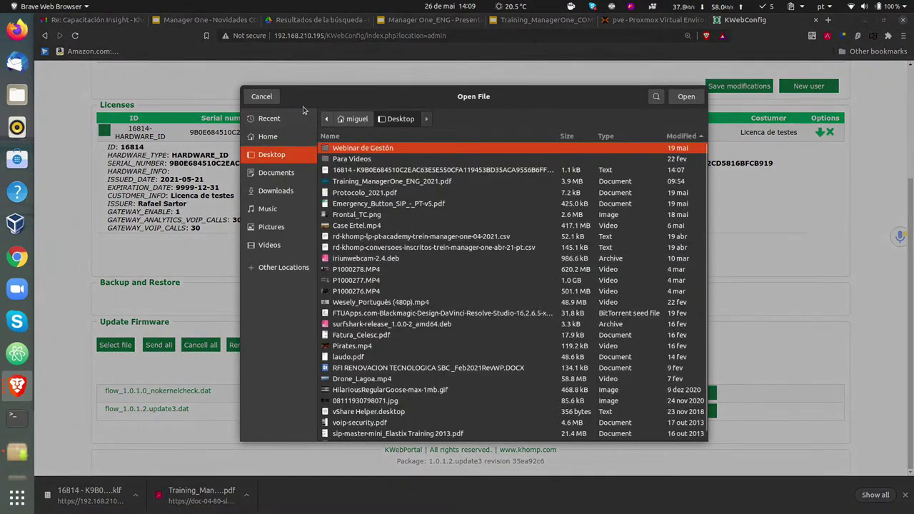
pyautogui.click(262, 99)
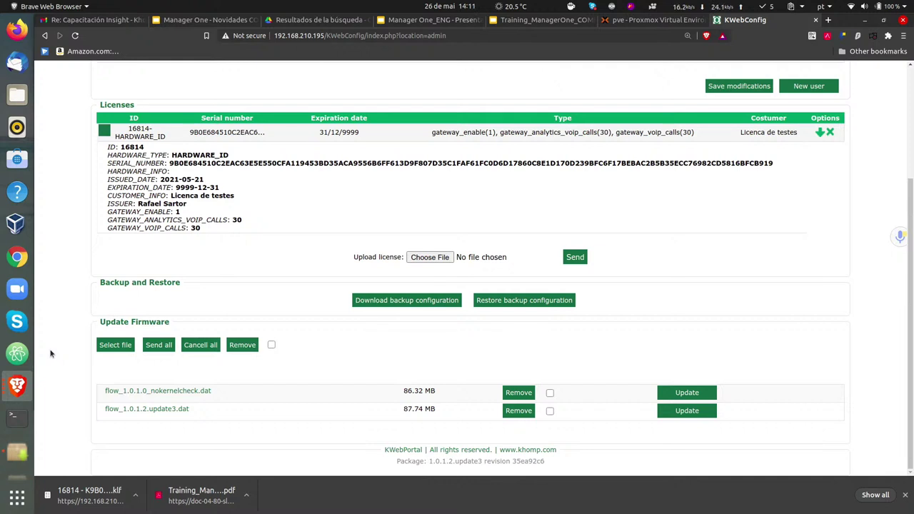
# - Go to the Configuration area, landing on the empty Routing > Routes page
pyautogui.scroll(2, 120, 309)
pyautogui.scroll(2, 120, 312)
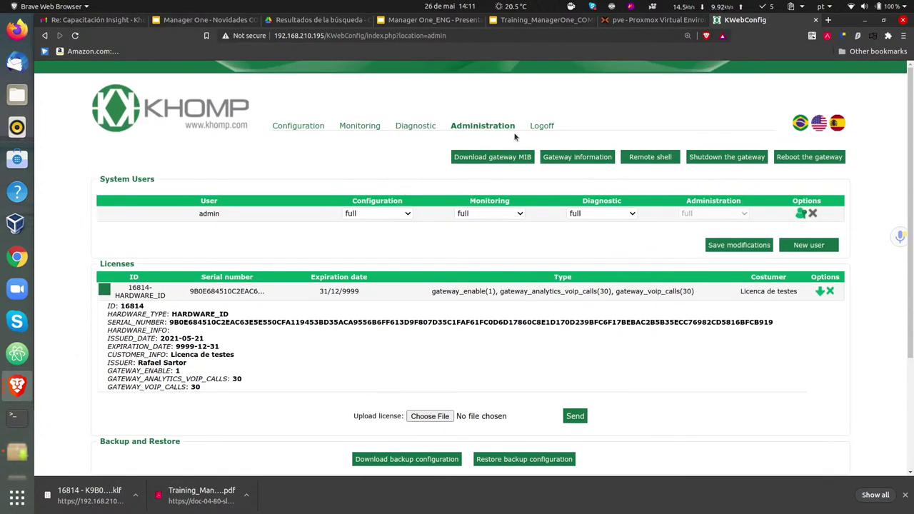
pyautogui.click(301, 128)
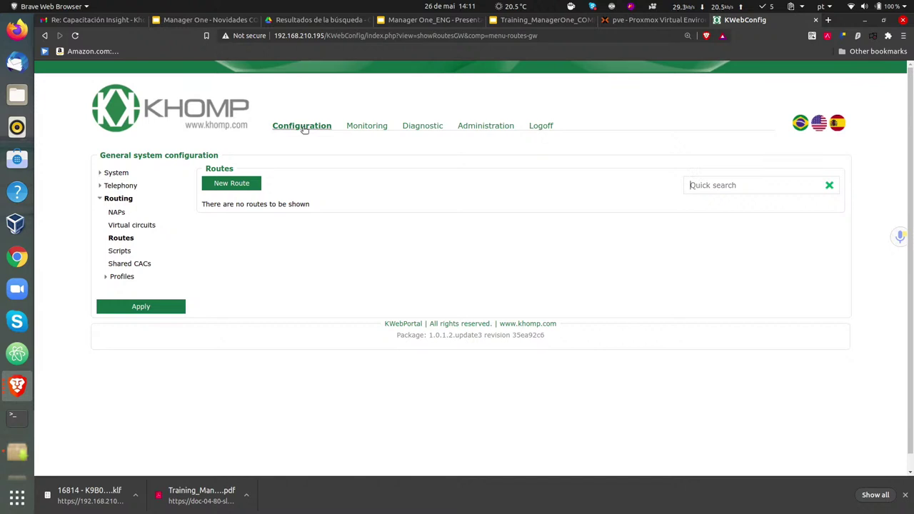
# - Open the System Network page showing ens18 Disabled, manual DNS and no static routes
pyautogui.click(115, 173)
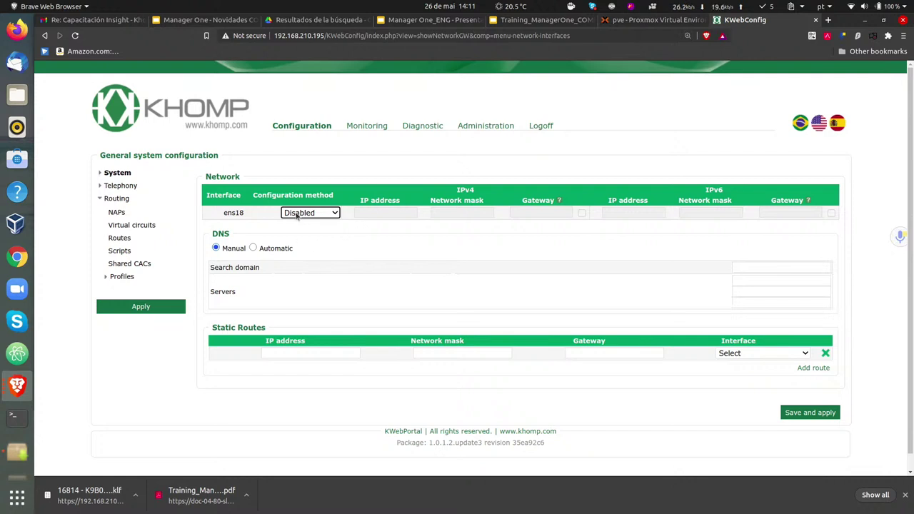
# - Change ens18's configuration method to Static, leaving its IPv4 address and gateway empty
pyautogui.click(297, 215)
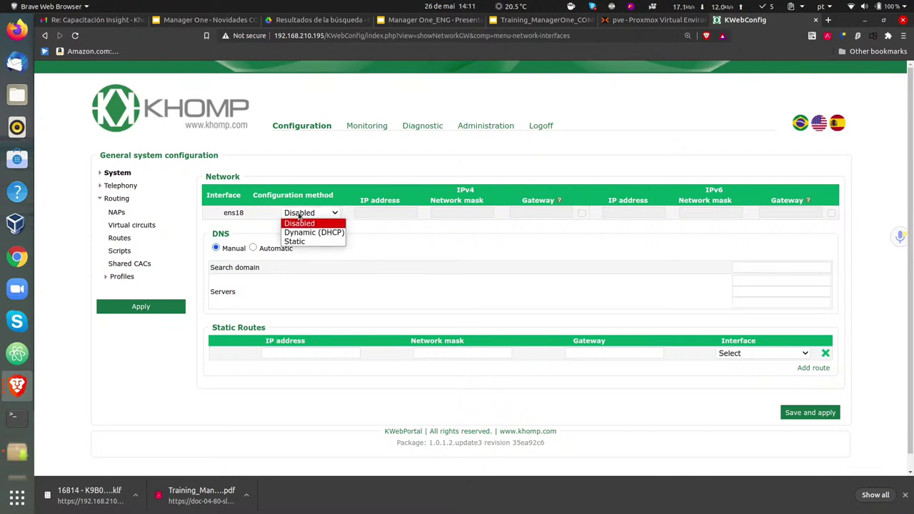
pyautogui.click(324, 170)
pyautogui.click(318, 213)
pyautogui.click(319, 169)
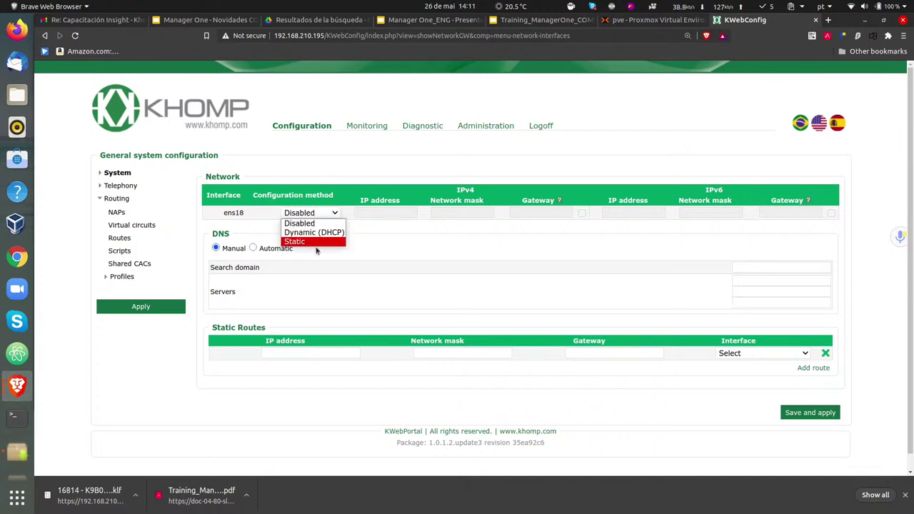
pyautogui.click(317, 243)
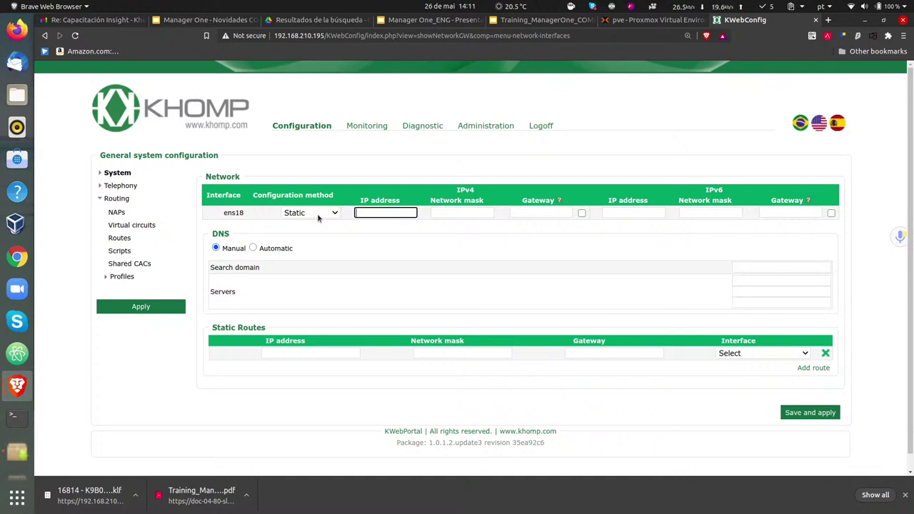
pyautogui.click(379, 214)
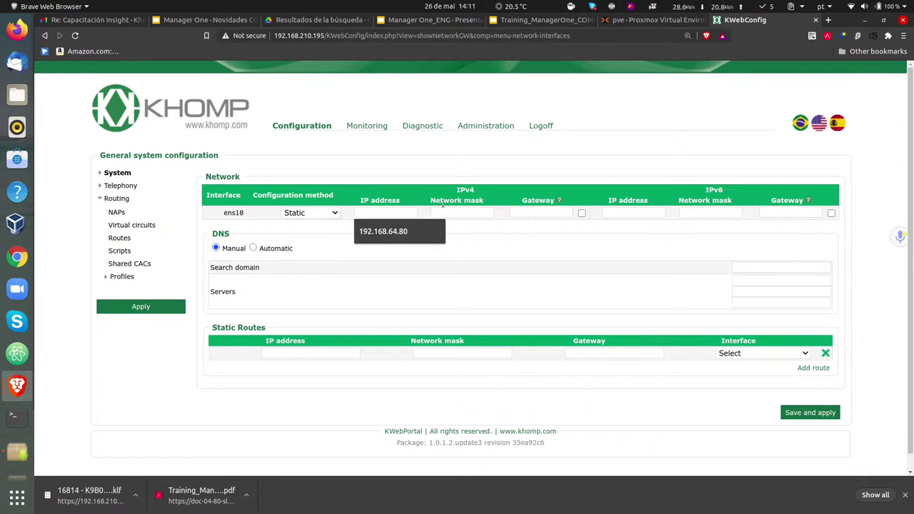
pyautogui.click(535, 212)
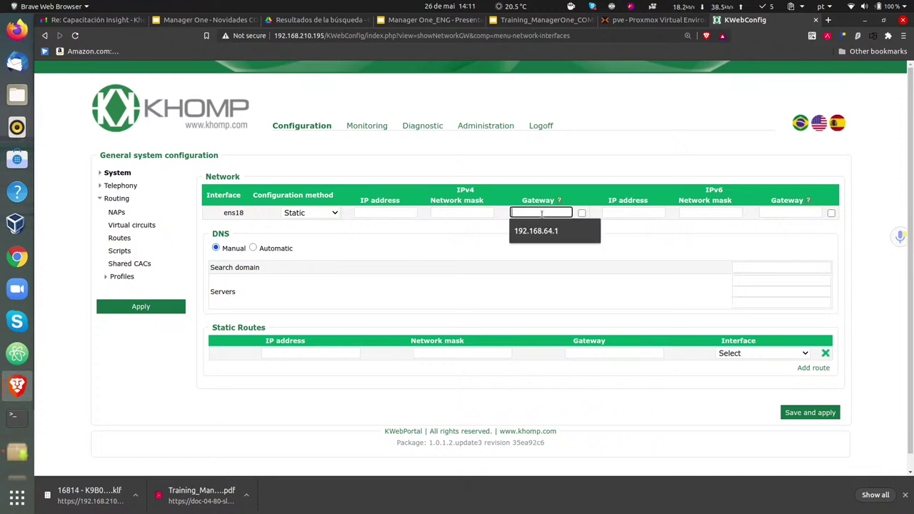
pyautogui.click(425, 238)
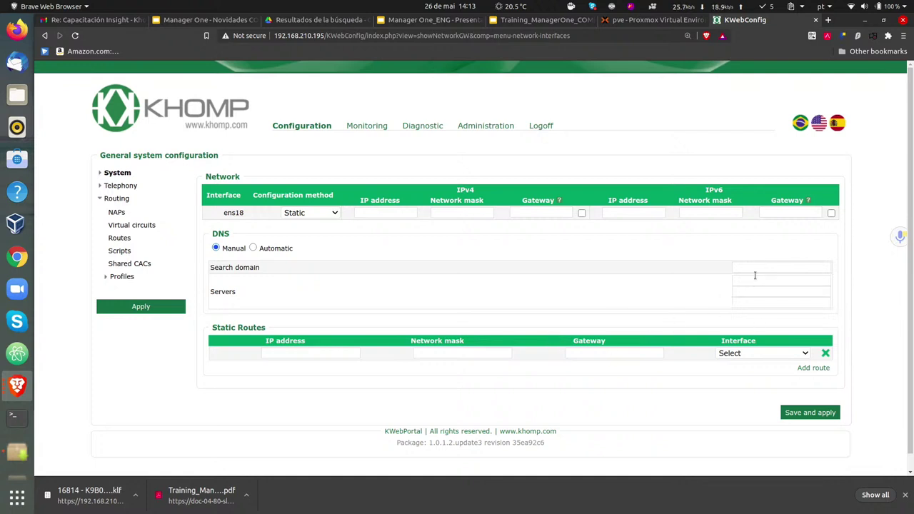
pyautogui.click(753, 280)
pyautogui.click(303, 351)
# - Enter static route destination 172.16.210.0 with mask 255.255.255.0
pyautogui.write('192.1')
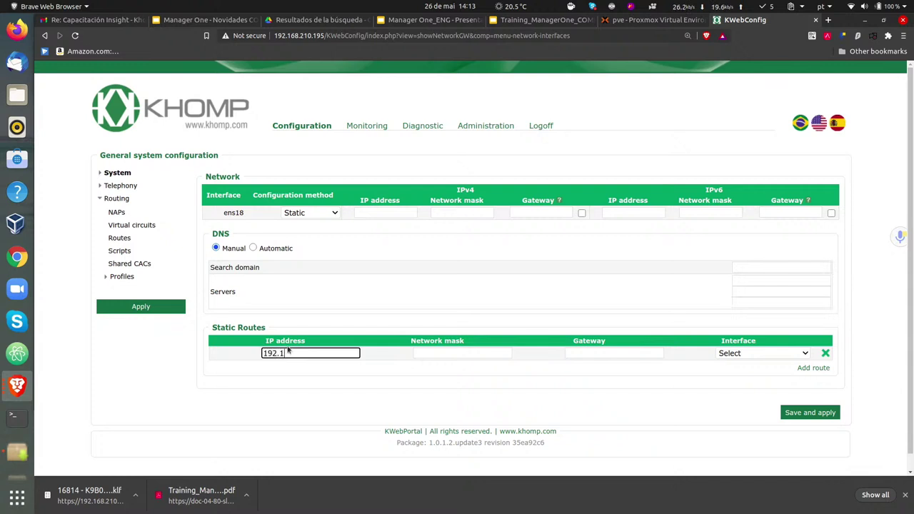
pyautogui.press('BackSpace')
pyautogui.press('BackSpace')
pyautogui.press('BackSpace')
pyautogui.press('BackSpace')
pyautogui.write('72.16.210.0')
pyautogui.click(434, 348)
pyautogui.write('255.255.255.0')
# - Set the static route's gateway to 172.16.210.254
pyautogui.press('Tab')
pyautogui.hotkey('shift', 'Tab')
pyautogui.hotkey('shift', 'Tab')
pyautogui.hotkey('ctrl', 'c')
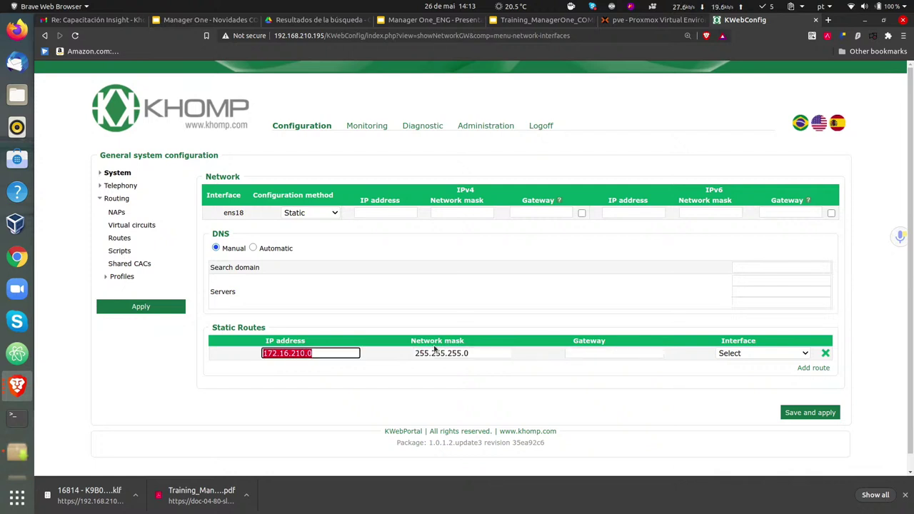
pyautogui.press('Tab')
pyautogui.press('Tab')
pyautogui.hotkey('ctrl', 'v')
pyautogui.press('BackSpace')
pyautogui.write('254')
pyautogui.press('BackSpace')
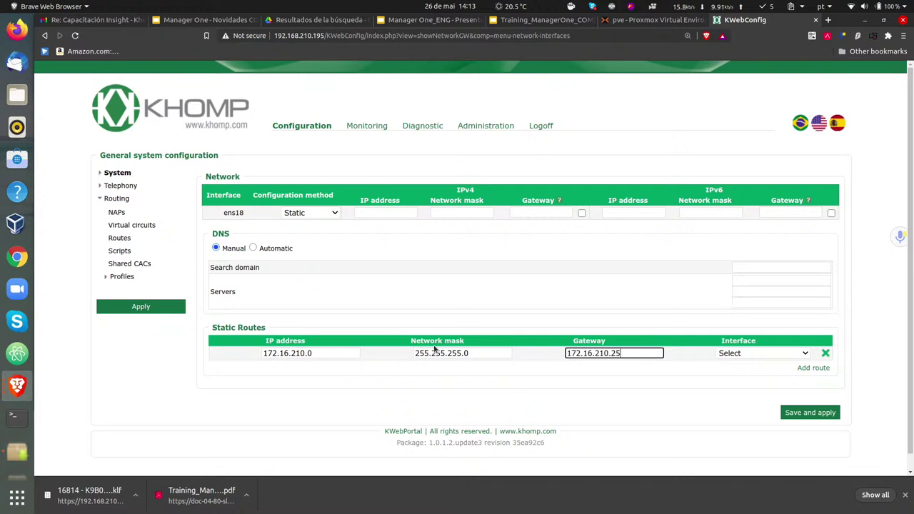
pyautogui.write('4')
# - Open and close the route's Interface dropdown, leaving the interface unselected
pyautogui.click(747, 353)
pyautogui.click(730, 397)
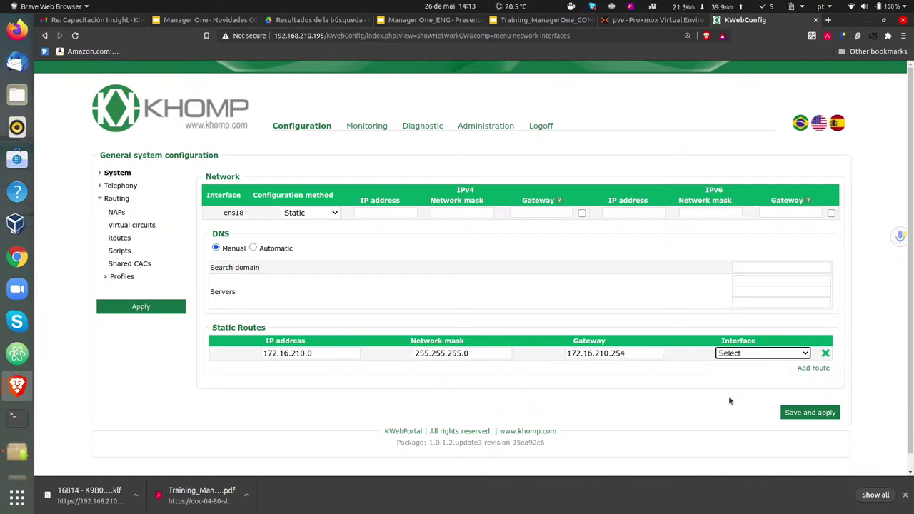
pyautogui.click(740, 354)
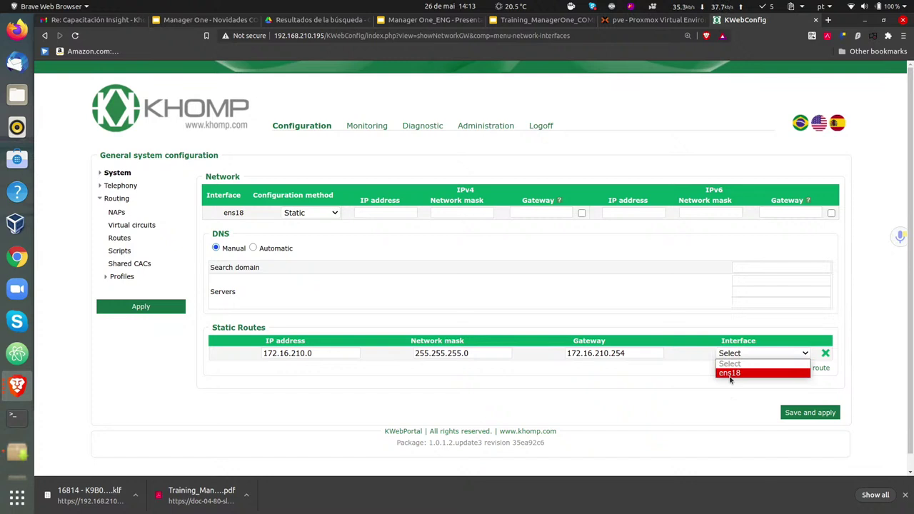
pyautogui.click(202, 227)
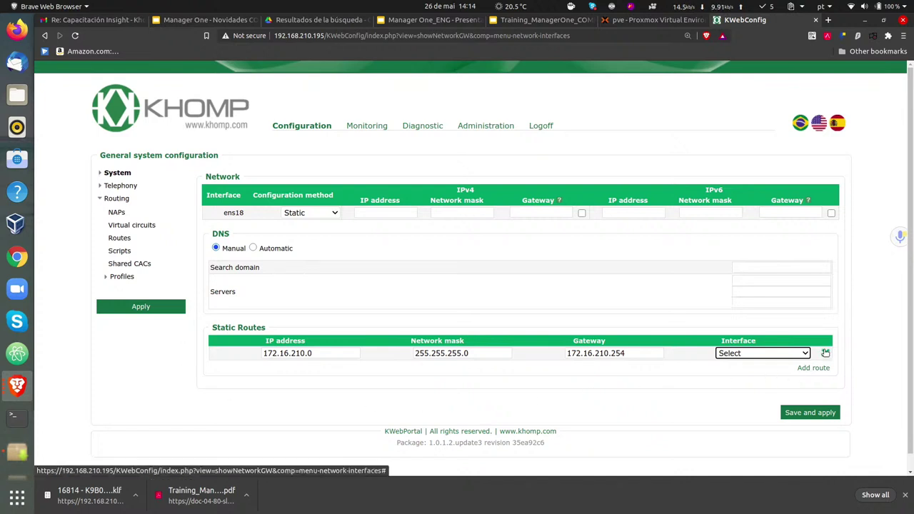
pyautogui.click(880, 324)
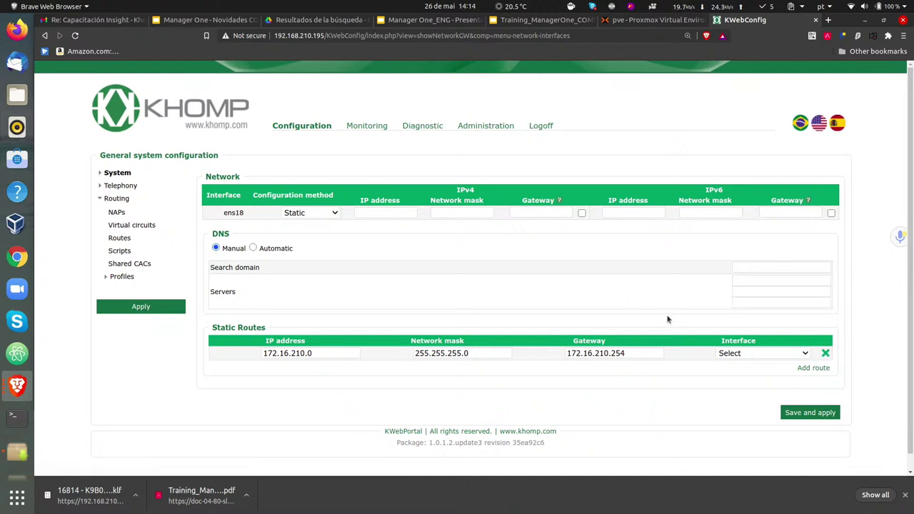
# - Expand System and open Network > TLS Encryption, showing the HTTPS 4096-bit key and certificate
pyautogui.click(101, 174)
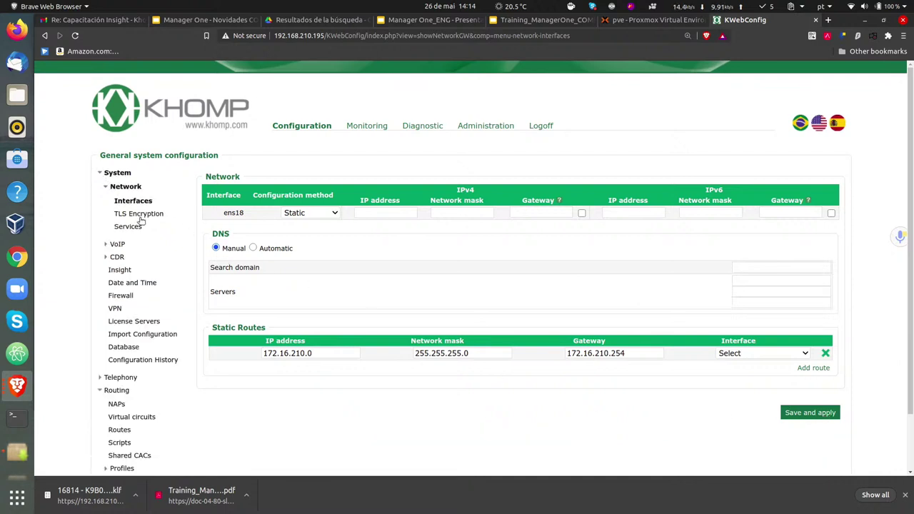
pyautogui.click(139, 216)
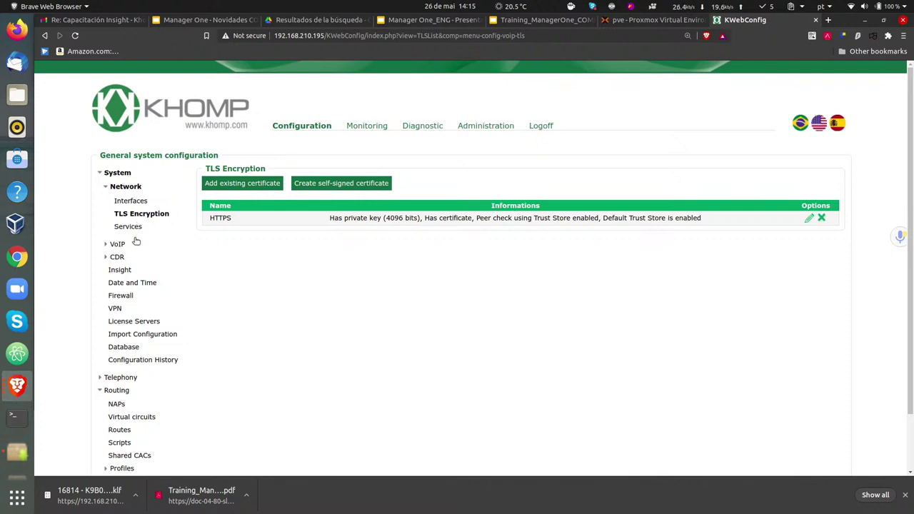
# - Pass through Services, then open VoIP showing RTP ports 30000–60000 and SIP port 5060
pyautogui.click(135, 227)
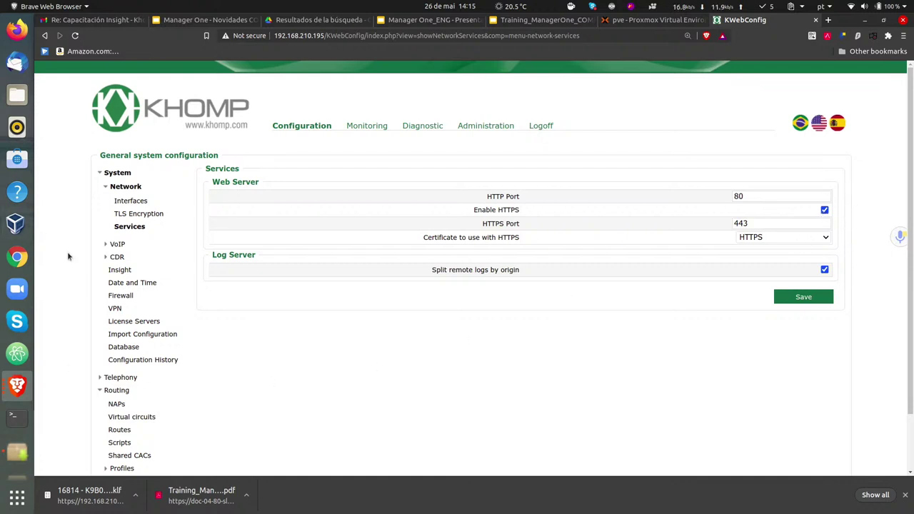
pyautogui.click(104, 188)
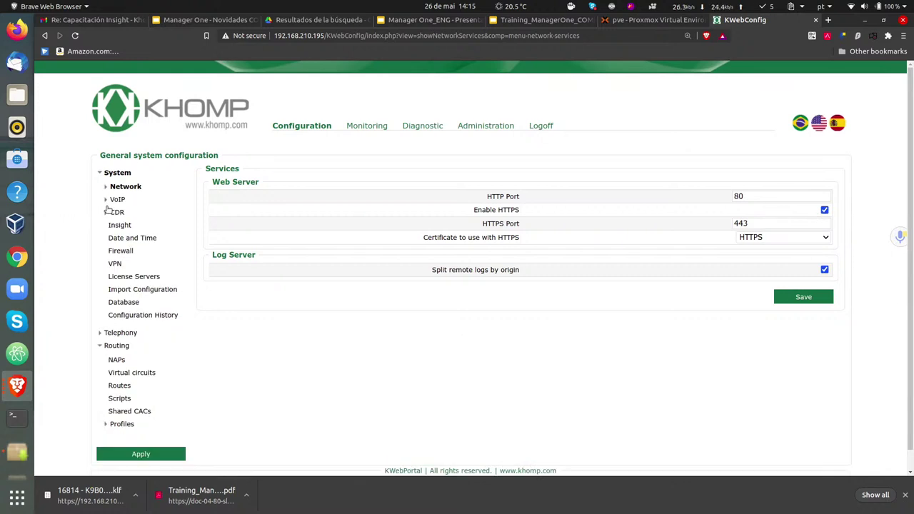
pyautogui.click(111, 201)
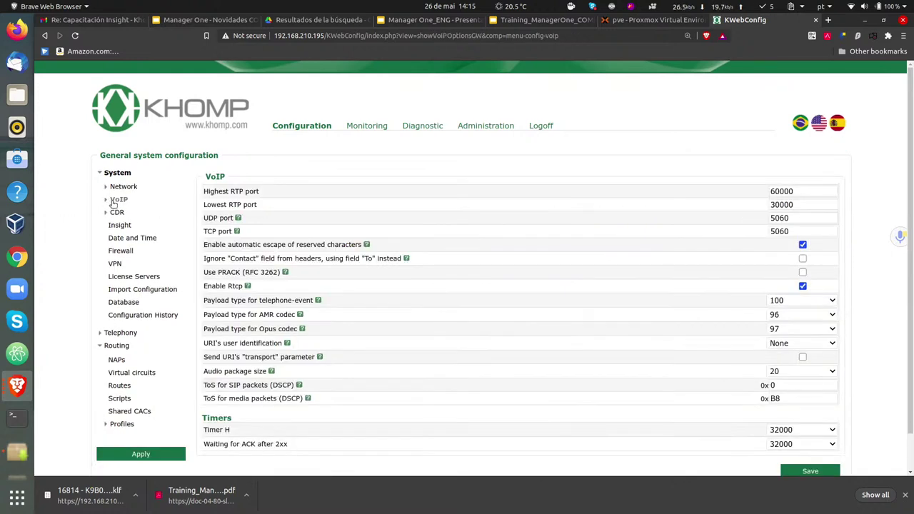
pyautogui.click(107, 202)
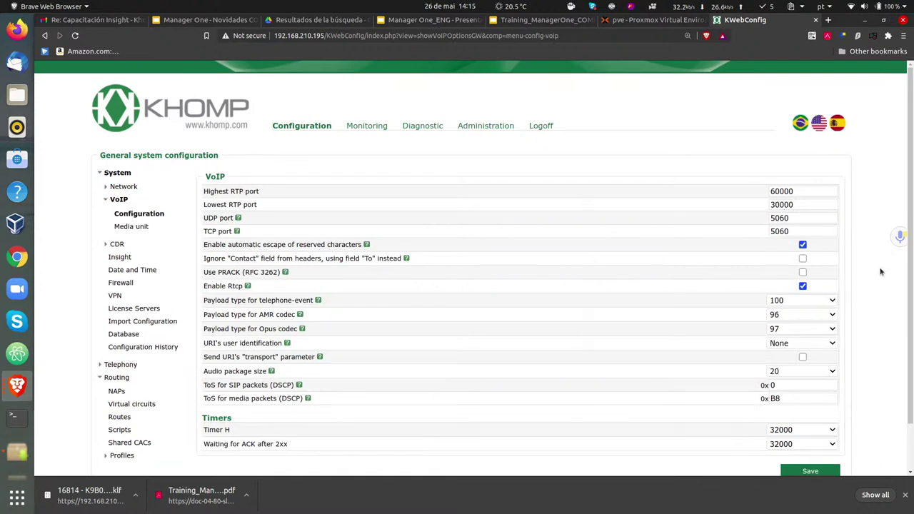
pyautogui.scroll(-1, 885, 224)
pyautogui.scroll(-1, 885, 224)
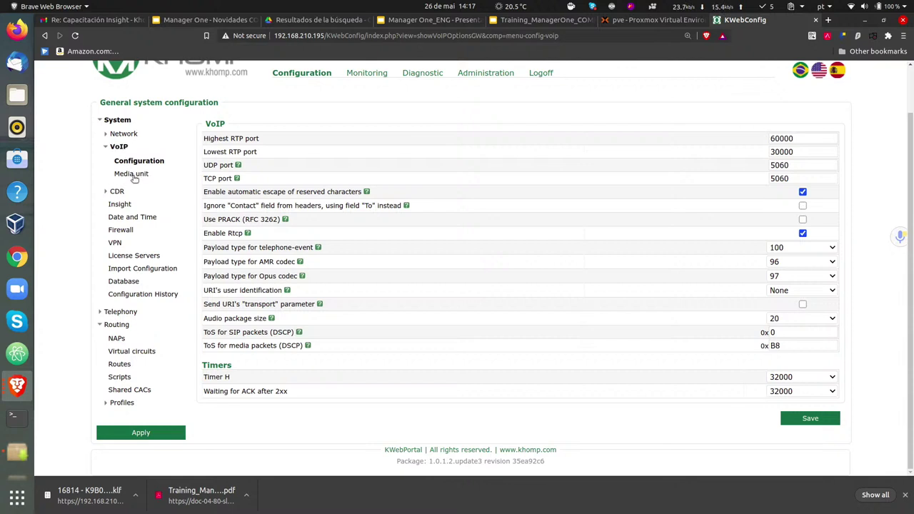
# - View Media unit, then collapse VoIP and open the CDR page with daily rotation
pyautogui.click(133, 176)
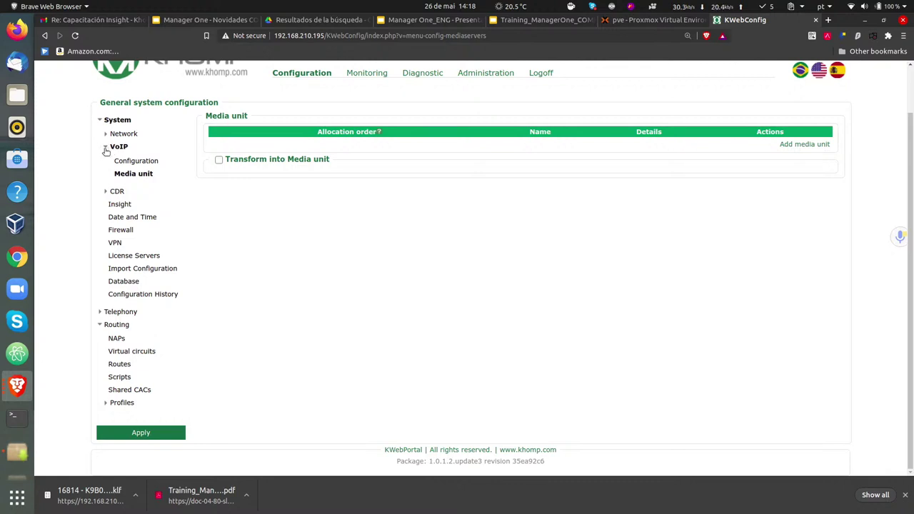
pyautogui.click(105, 150)
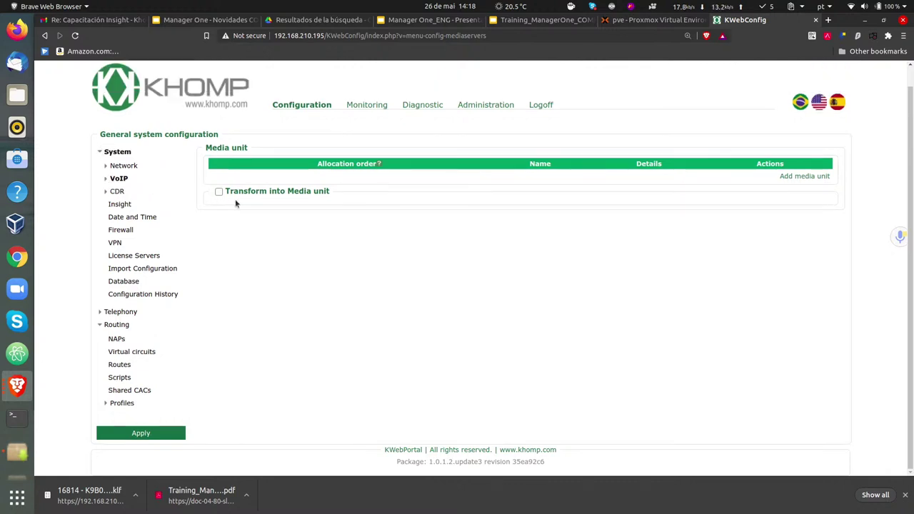
pyautogui.click(116, 191)
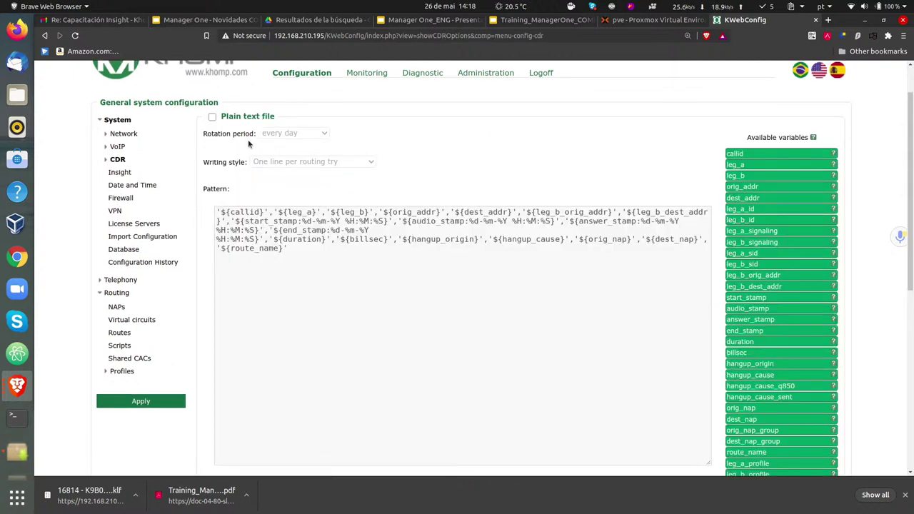
# - Tick Plain text file to enable CDR file output and its settings
pyautogui.scroll(-3, 228, 204)
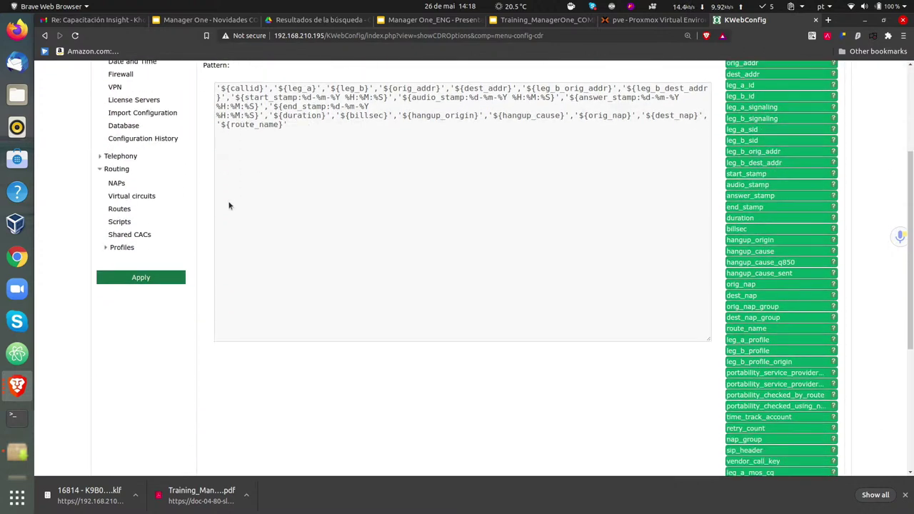
pyautogui.scroll(3, 218, 193)
pyautogui.click(212, 145)
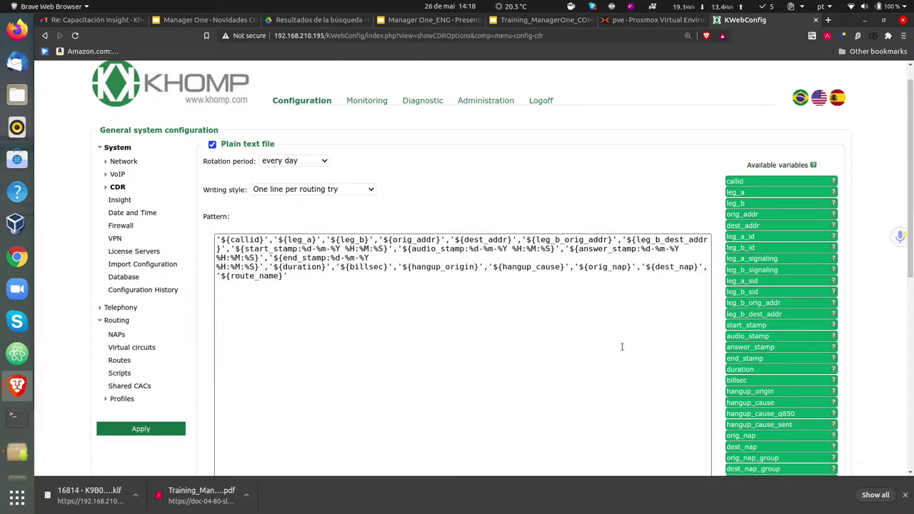
pyautogui.scroll(-4, 596, 296)
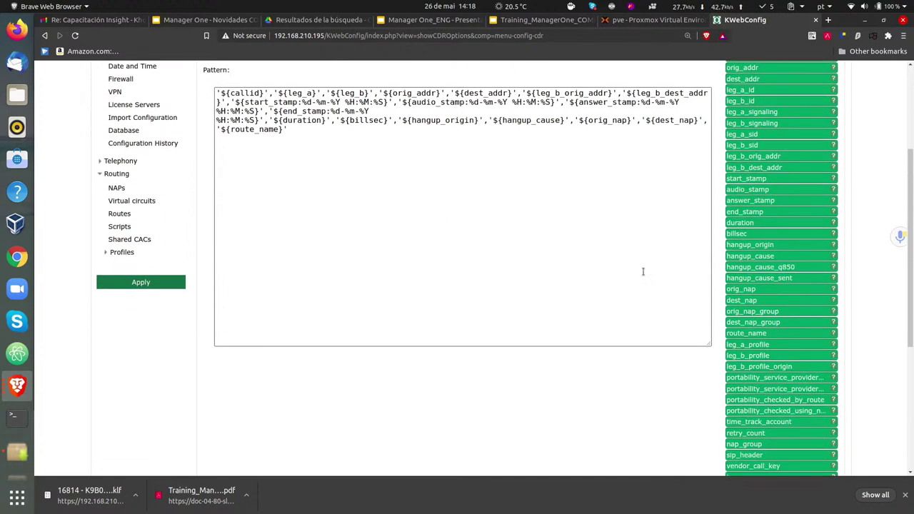
pyautogui.scroll(1, 751, 150)
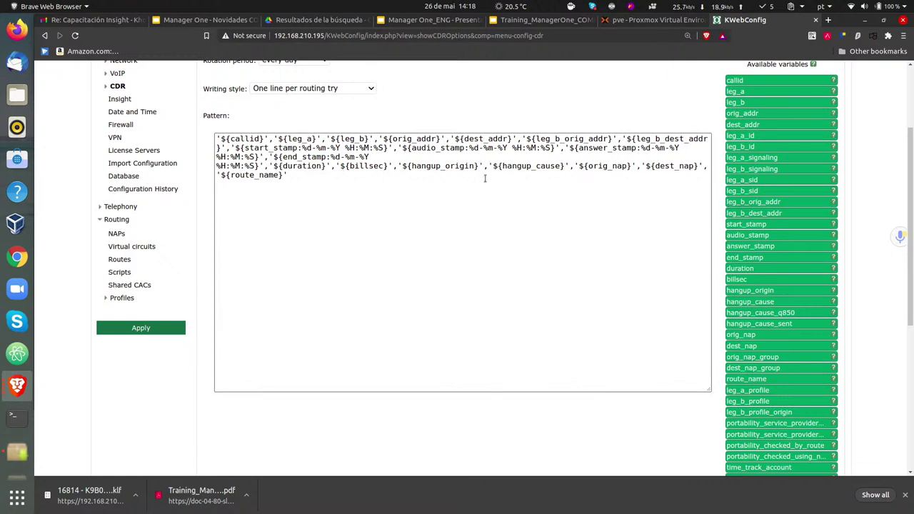
# - Review the CDR pattern from callid through route_name, with the cursor at its end
pyautogui.moveTo(418, 197); pyautogui.dragTo(311, 157)
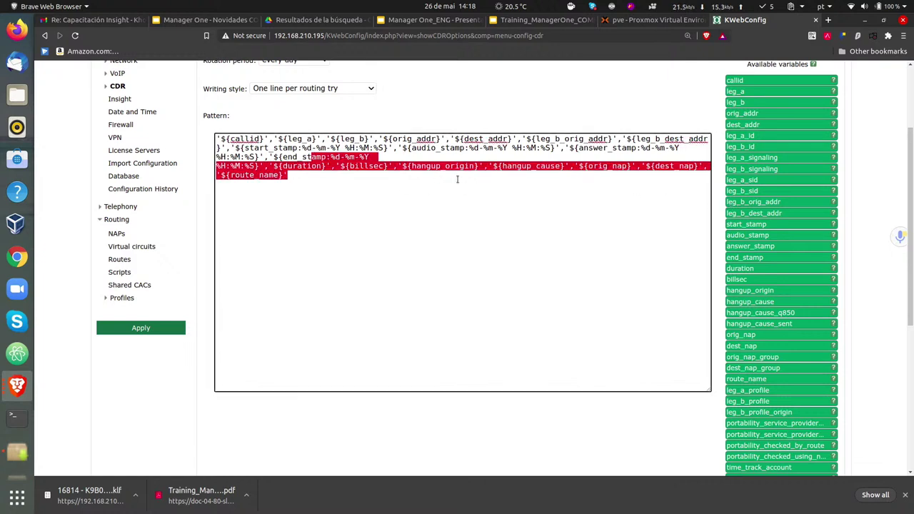
pyautogui.click(439, 187)
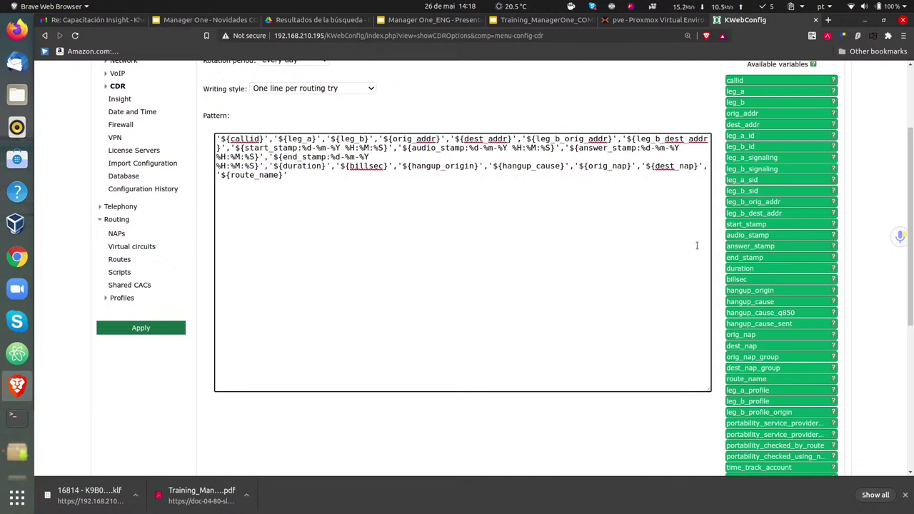
pyautogui.scroll(2, 866, 288)
pyautogui.scroll(-6, 765, 277)
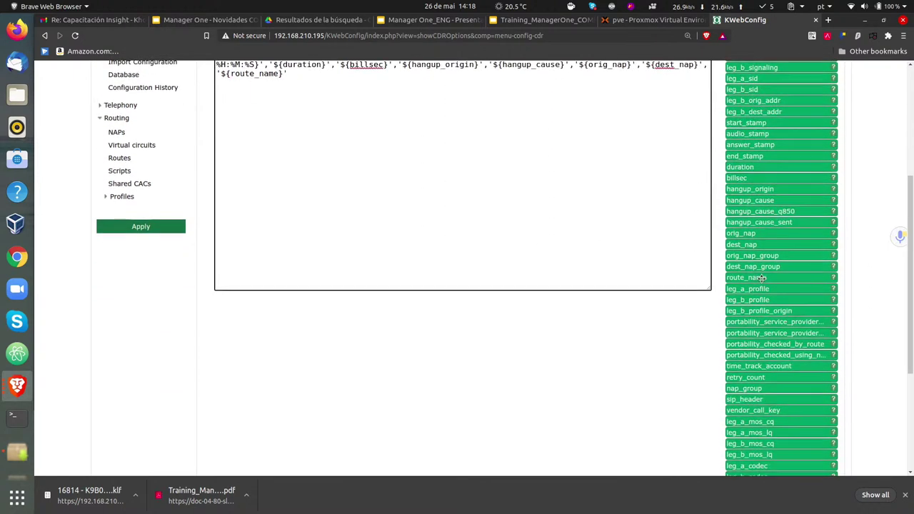
pyautogui.scroll(-2, 763, 280)
pyautogui.scroll(5, 753, 274)
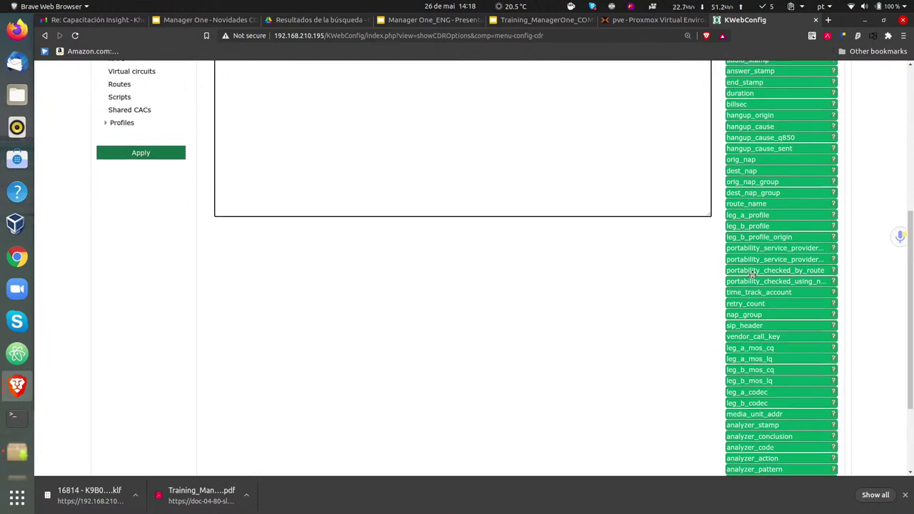
pyautogui.scroll(1, 752, 276)
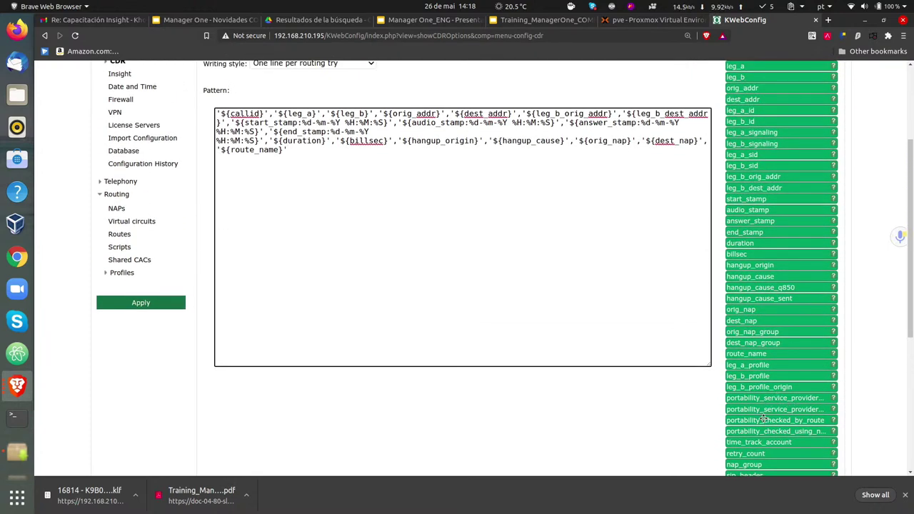
pyautogui.scroll(2, 764, 397)
pyautogui.scroll(-2, 752, 392)
pyautogui.scroll(-6, 752, 391)
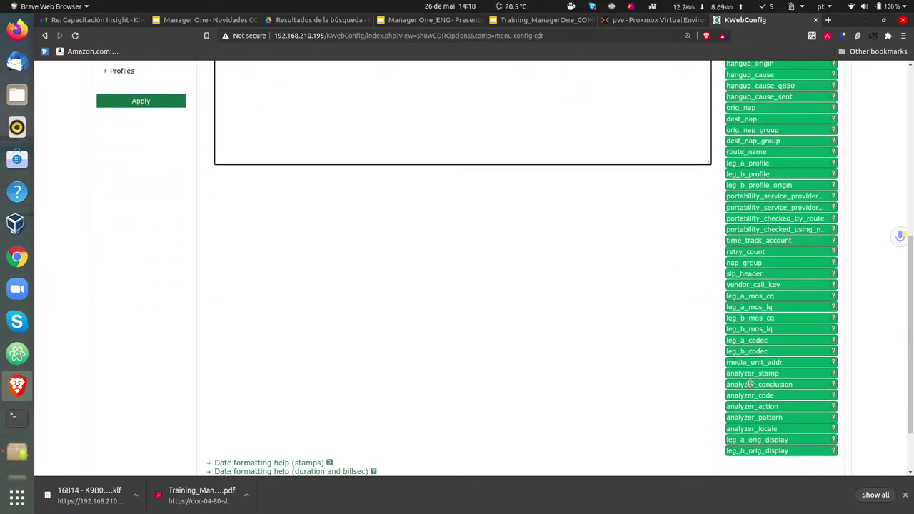
# - Add the analyzer_stamp variable (%d-%m-%y %H:%M:%S.@m) to the end of the CDR pattern
pyautogui.click(746, 374)
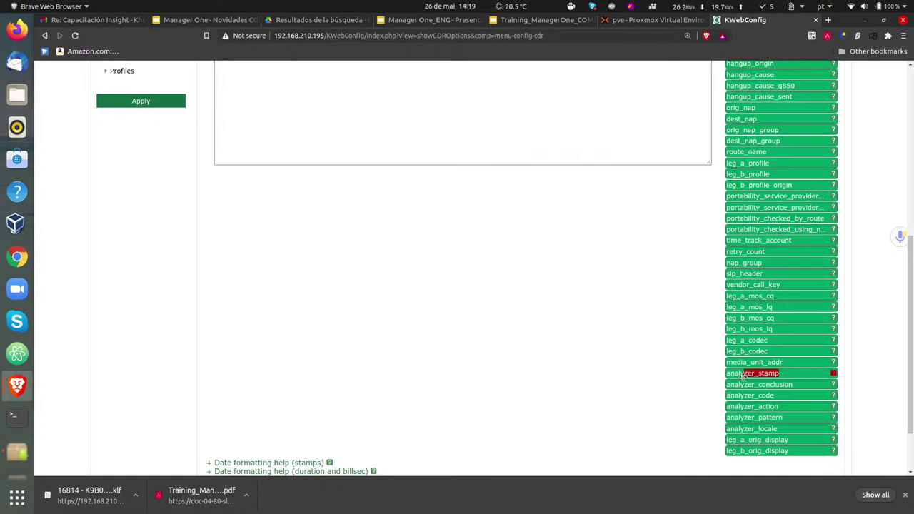
pyautogui.moveTo(812, 374); pyautogui.dragTo(554, 110)
pyautogui.scroll(3, 564, 129)
pyautogui.scroll(4, 564, 129)
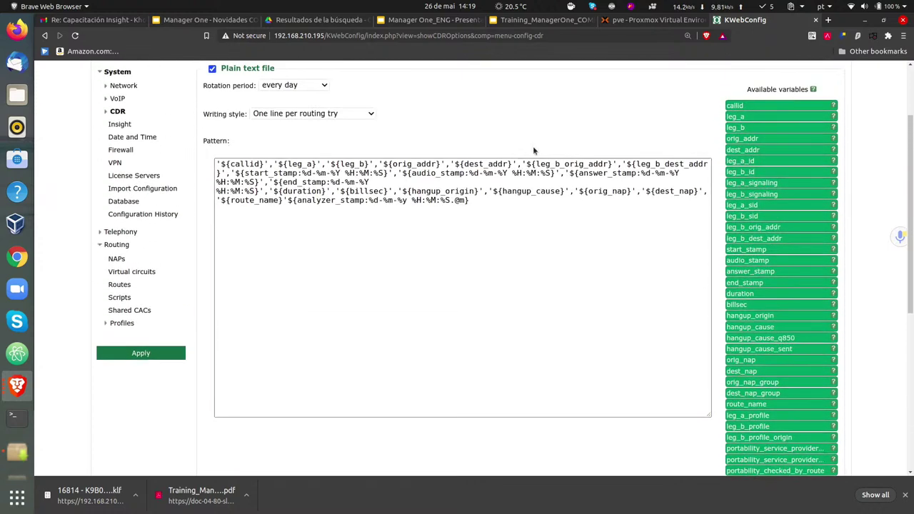
# - Insert a comma after '${route_name}' and append the analyzer_conclusion variable to the pattern
pyautogui.click(337, 198)
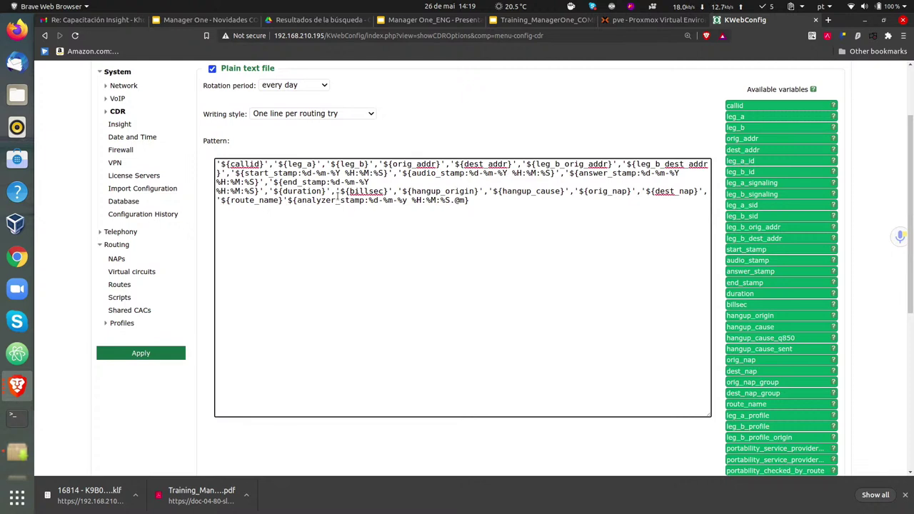
pyautogui.press('Right')
pyautogui.write(',')
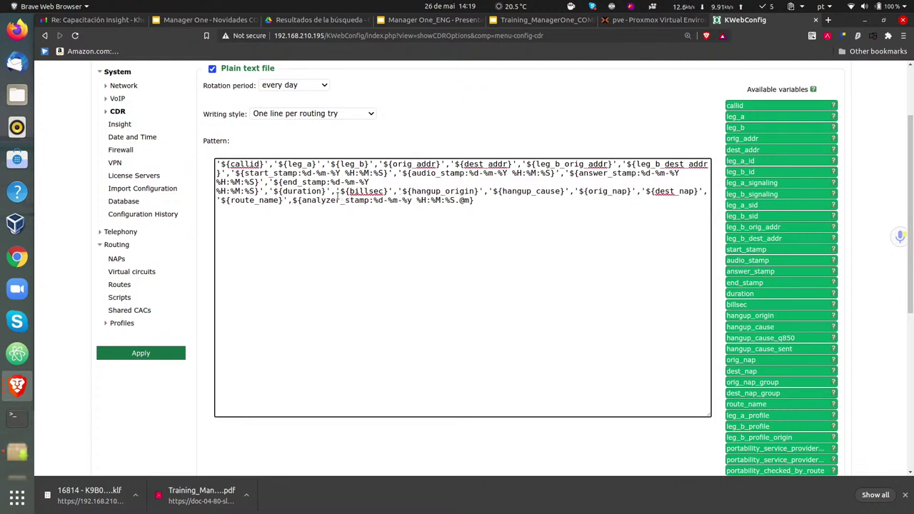
pyautogui.write("'")
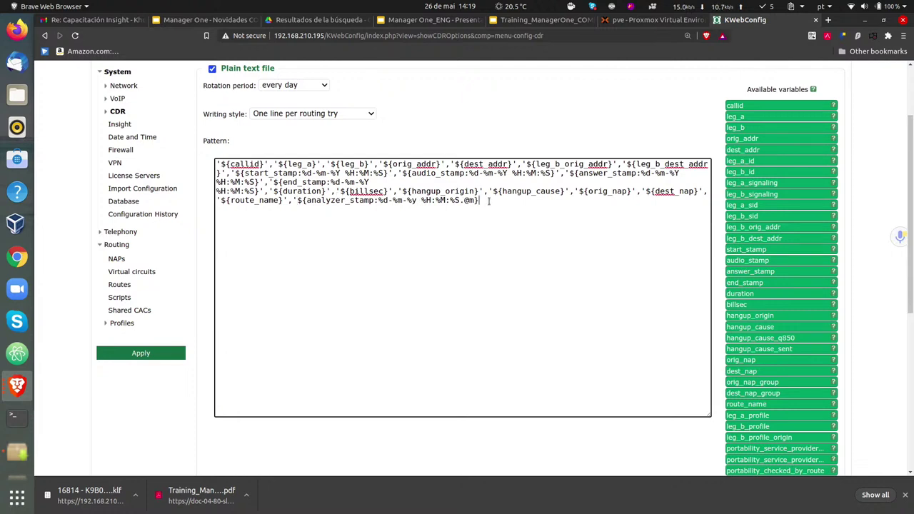
pyautogui.write("'")
pyautogui.moveTo(912, 208); pyautogui.dragTo(842, 407)
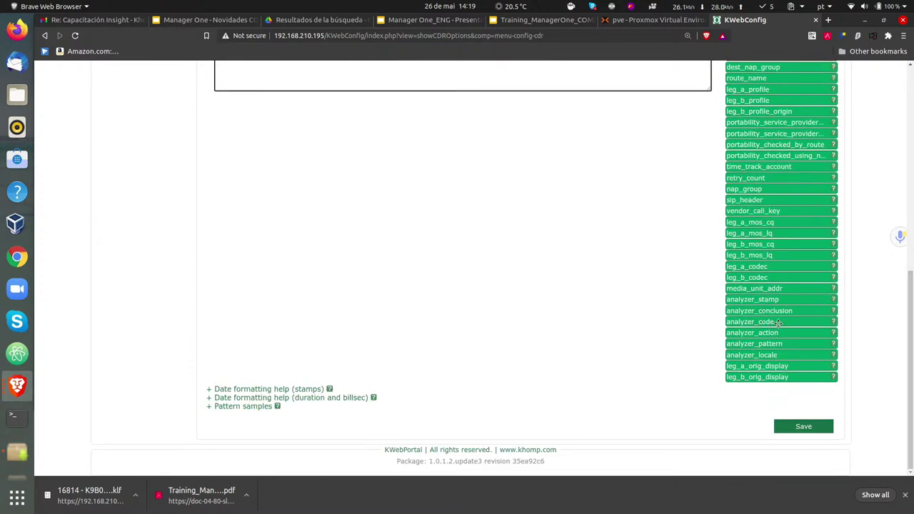
pyautogui.moveTo(782, 310); pyautogui.dragTo(579, 75)
pyautogui.scroll(6, 535, 149)
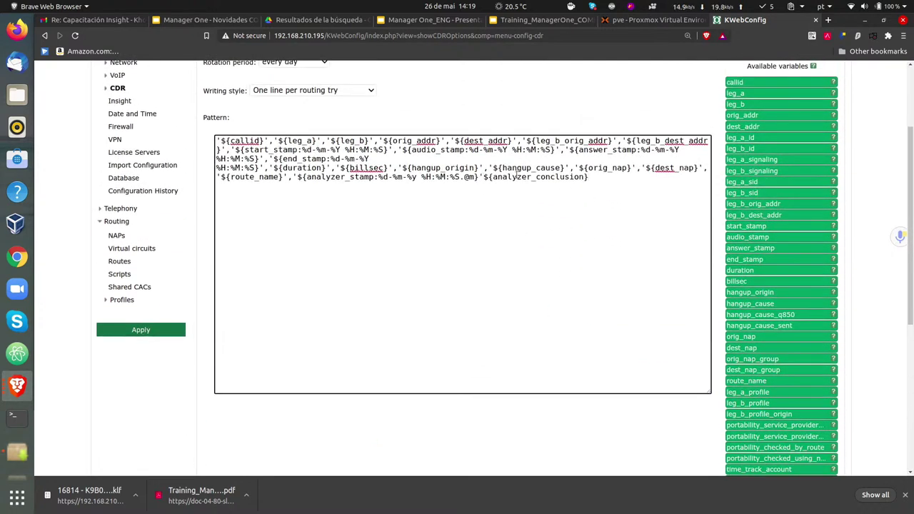
# - Separate ${analyzer_conclusion} with a comma and wrap it in single quotes in the pattern
pyautogui.press('Left')
pyautogui.press('Right')
pyautogui.write(',')
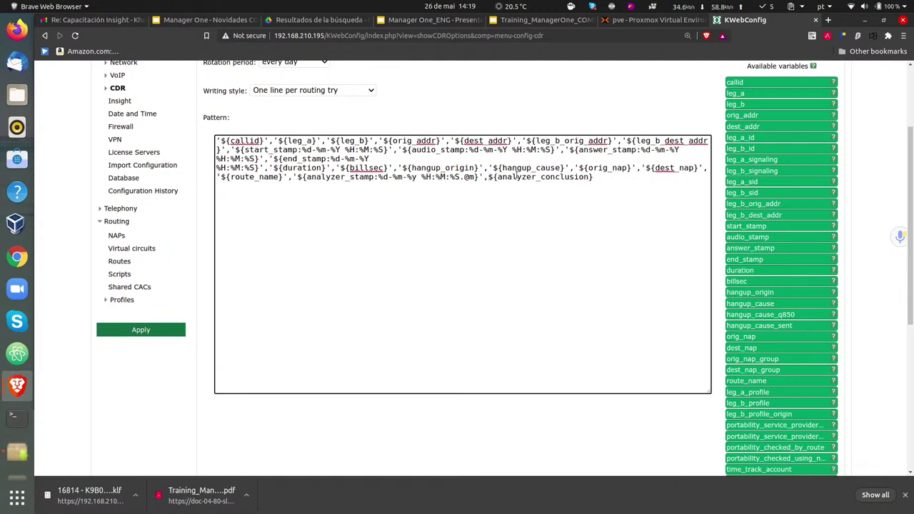
pyautogui.press('Left')
pyautogui.press('F12')
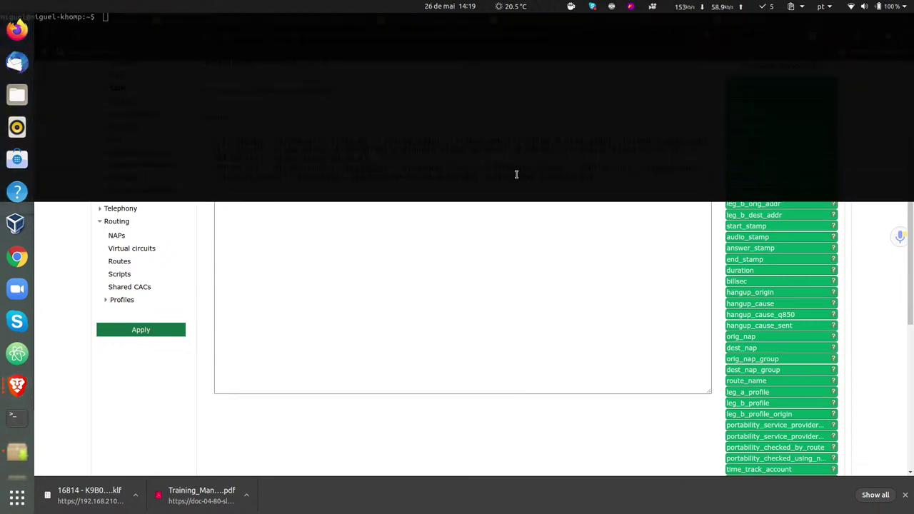
pyautogui.press('F12')
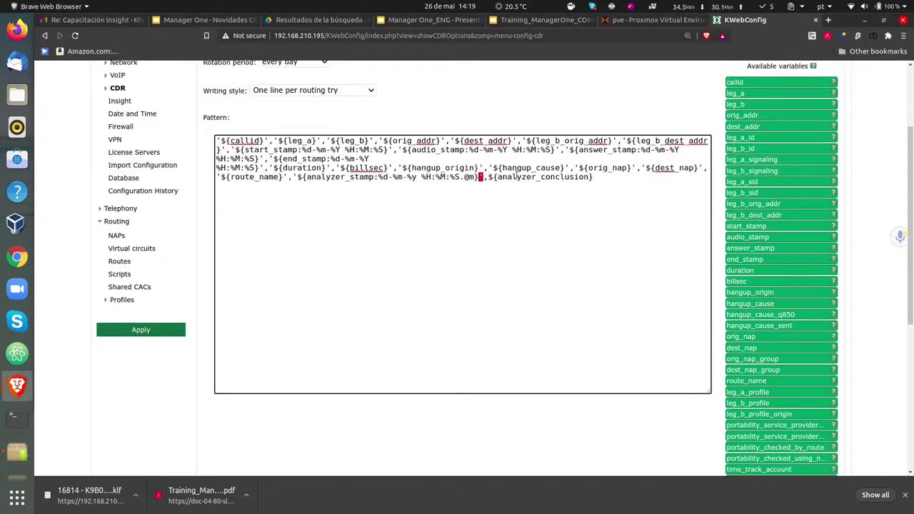
pyautogui.press('Right')
pyautogui.write("'")
pyautogui.press('End')
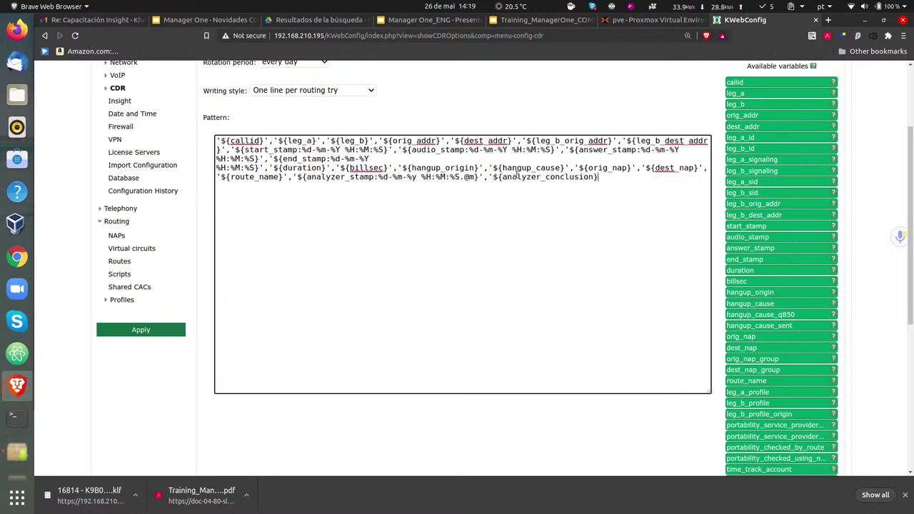
pyautogui.write("'")
# - Save the updated CDR configuration
pyautogui.scroll(-5, 495, 328)
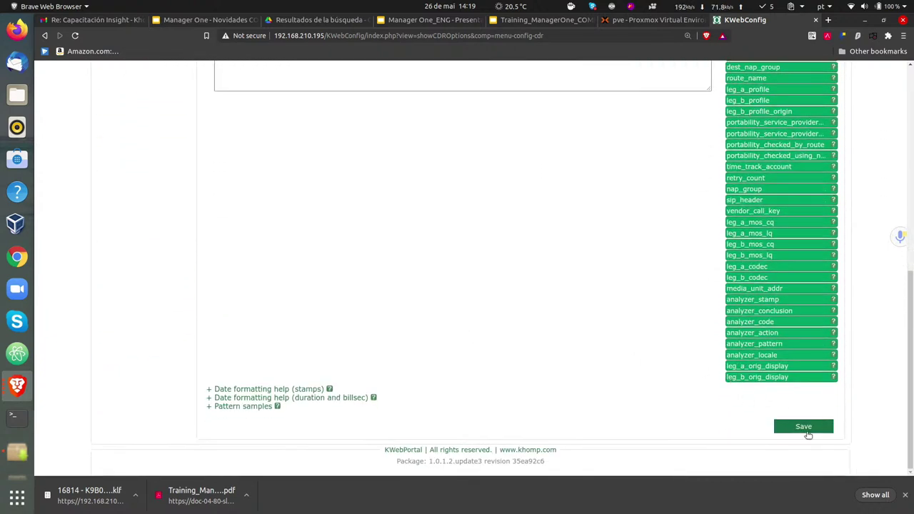
pyautogui.click(803, 426)
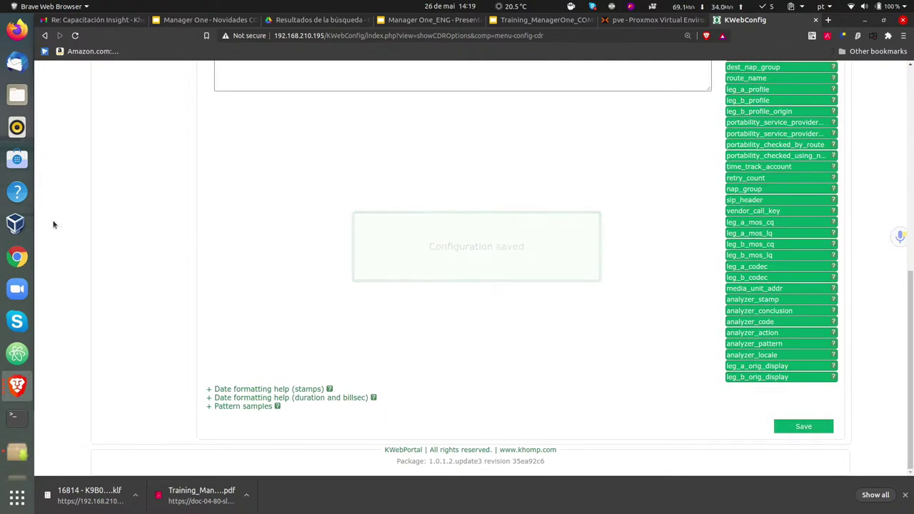
pyautogui.scroll(3, 58, 218)
# - Confirm applying all pending configurations, then go to the Insight CDR RADIUS settings page
pyautogui.click(153, 179)
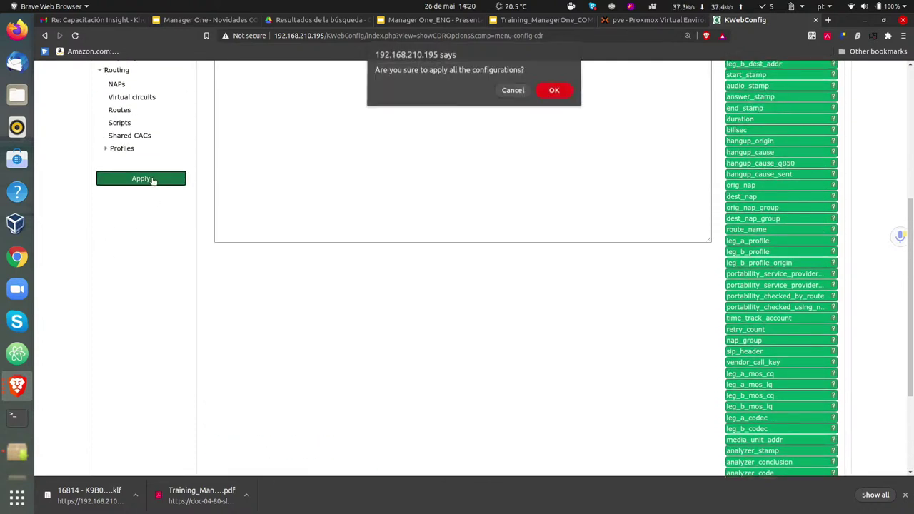
pyautogui.click(552, 91)
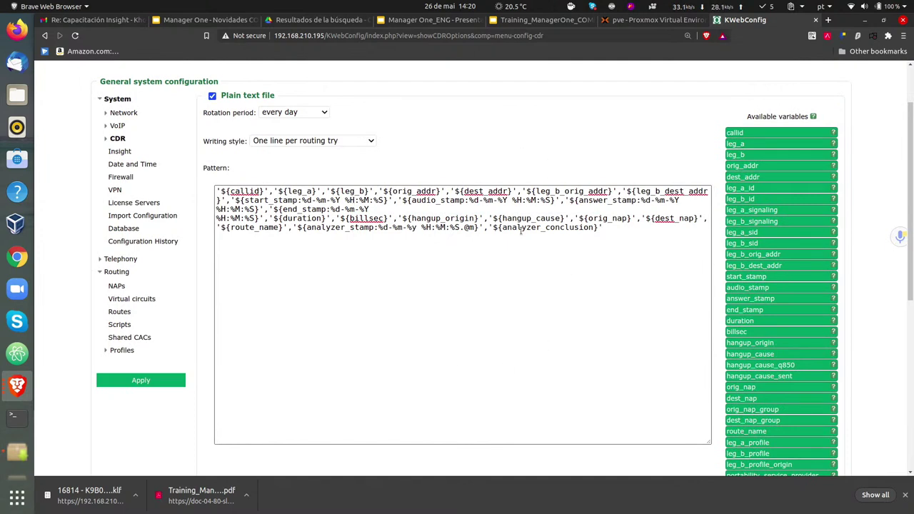
pyautogui.click(120, 152)
pyautogui.click(113, 191)
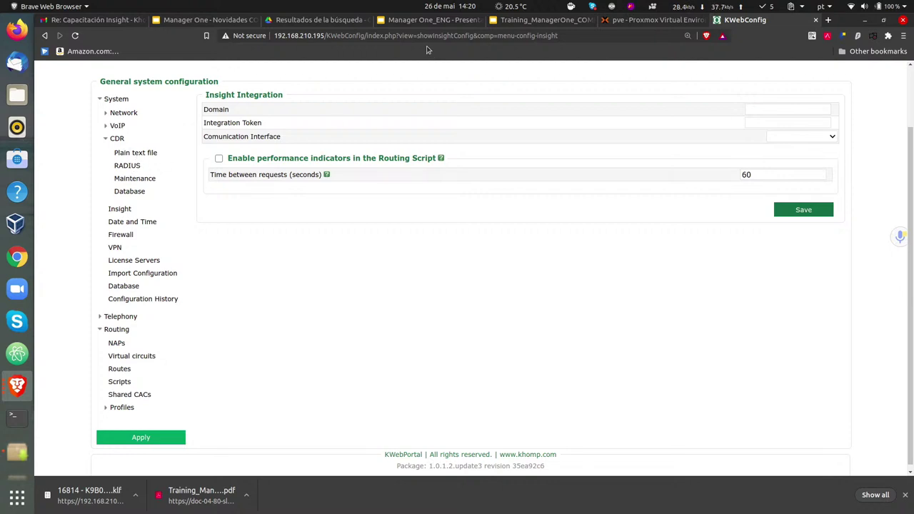
pyautogui.click(123, 167)
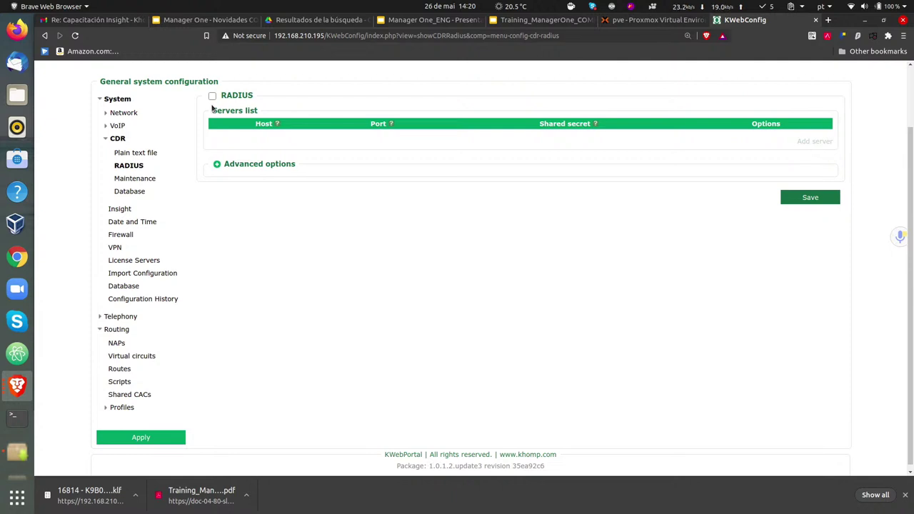
# - Enable RADIUS and add a server entry, then disable RADIUS again
pyautogui.click(212, 95)
pyautogui.click(815, 142)
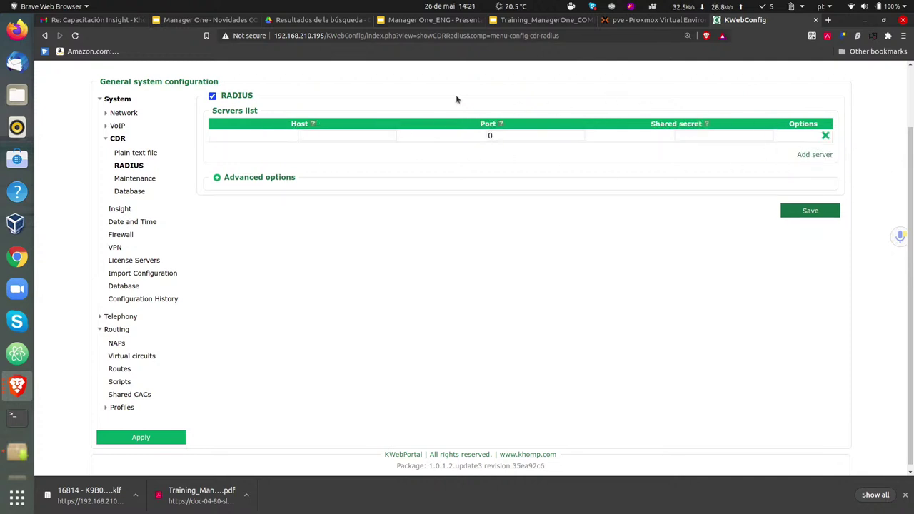
pyautogui.click(212, 96)
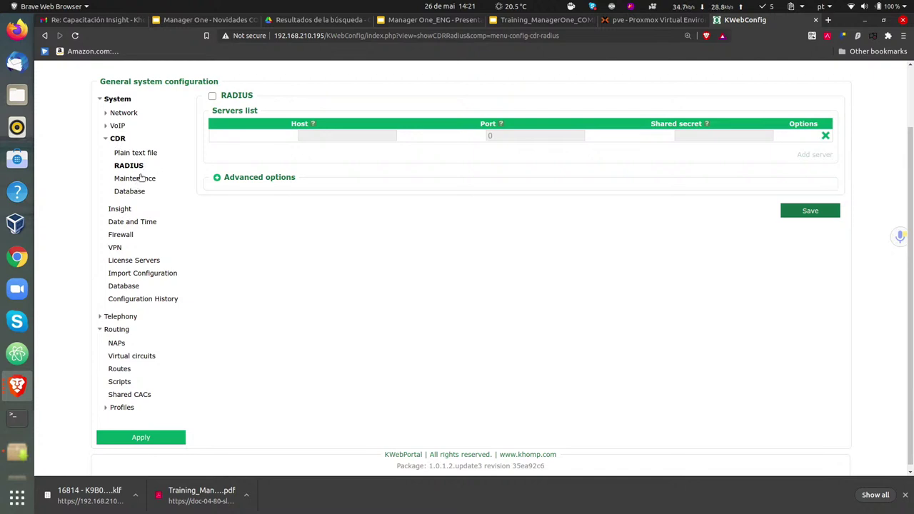
# - Look over CDR Maintenance, then open the Diagnostic KLogAnalyser log summary
pyautogui.click(141, 178)
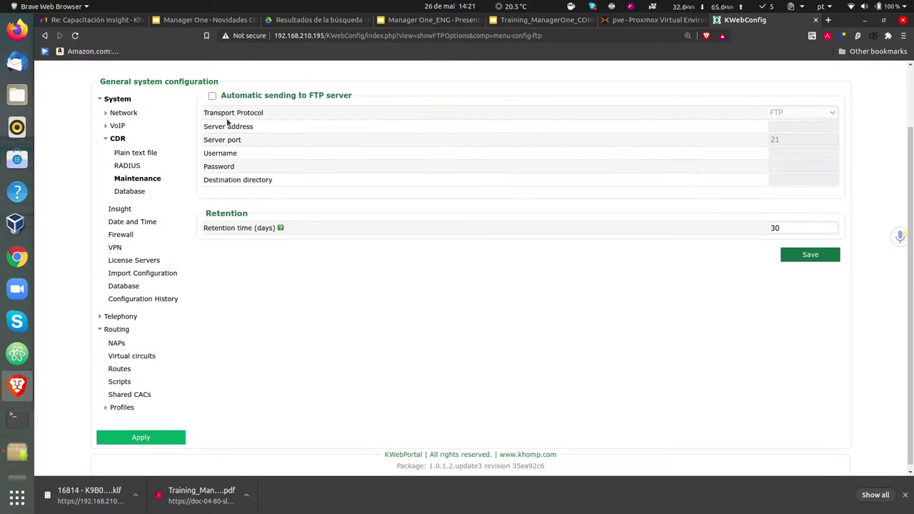
pyautogui.scroll(2, 235, 114)
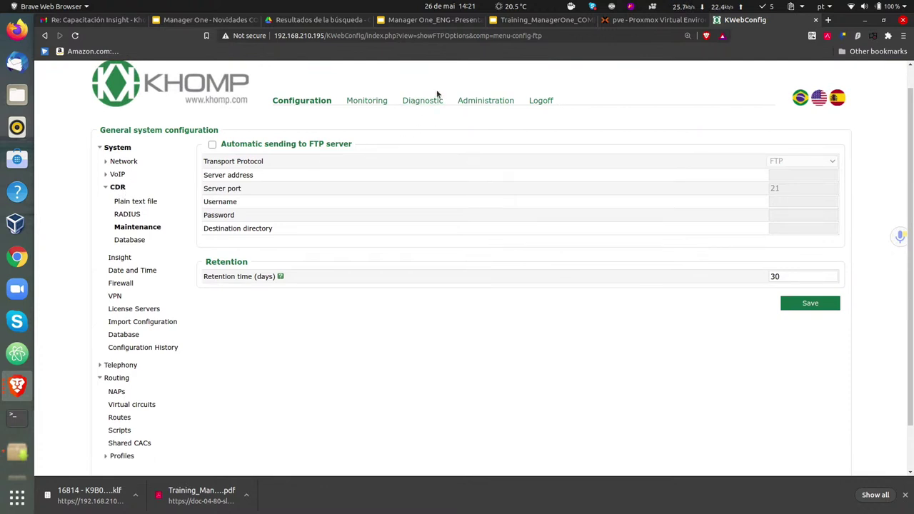
pyautogui.click(431, 102)
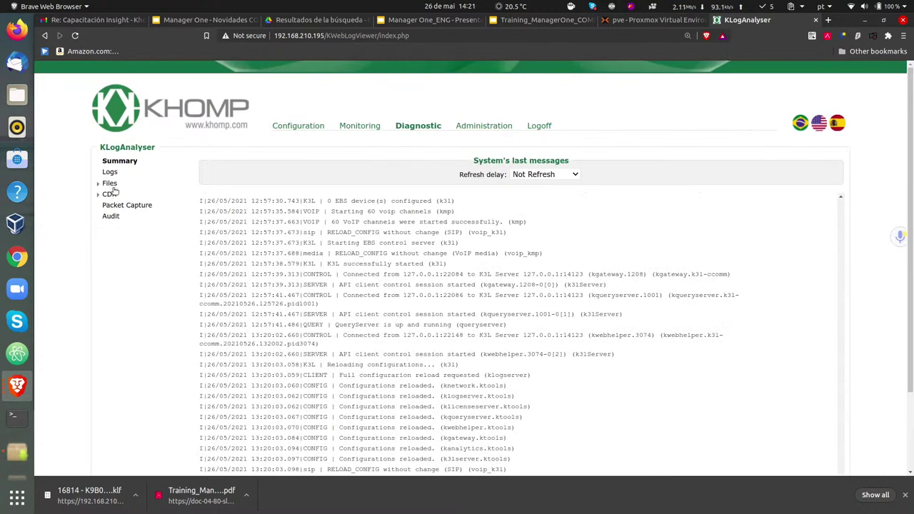
# - List stored CDR files, then return to Configuration's System Network Interfaces page with CDR expanded
pyautogui.click(110, 194)
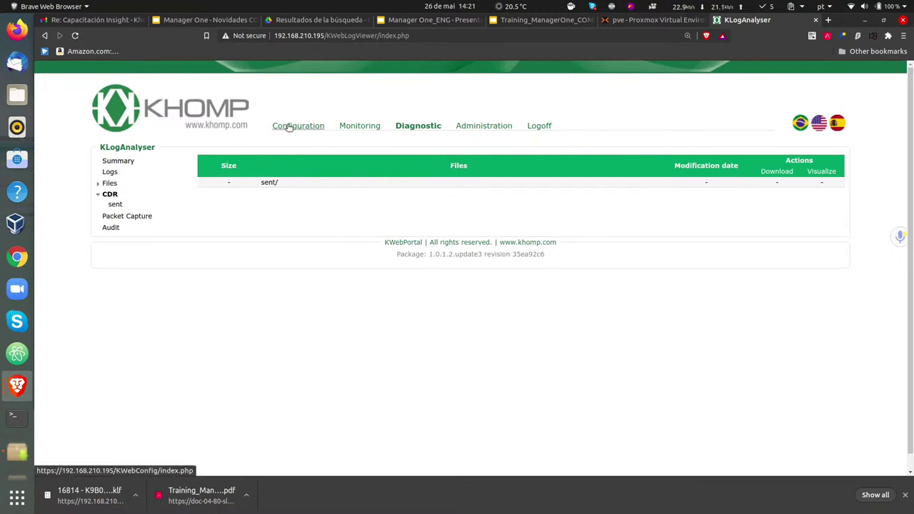
pyautogui.click(289, 128)
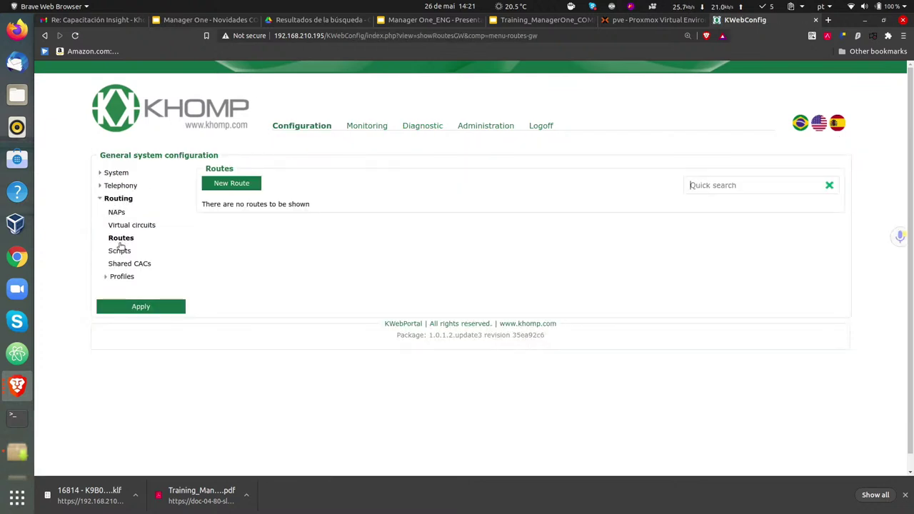
pyautogui.click(107, 186)
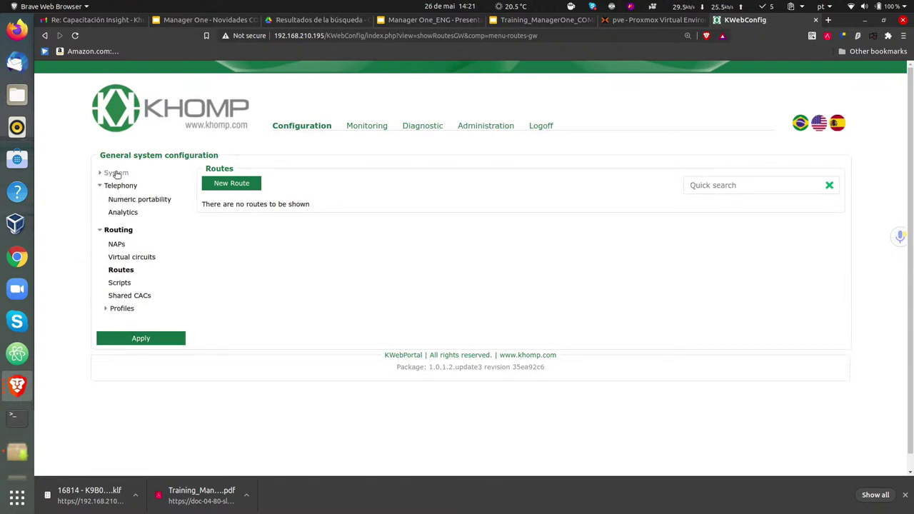
pyautogui.click(117, 174)
pyautogui.click(101, 174)
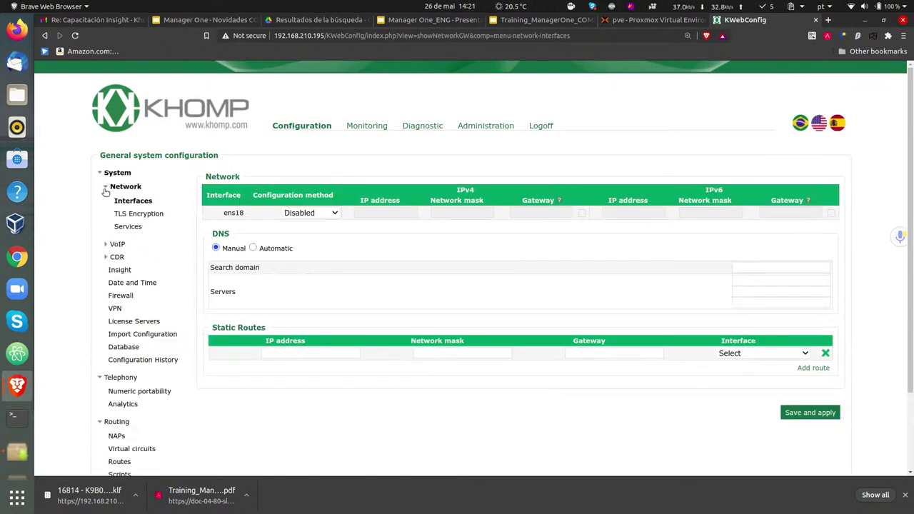
pyautogui.click(105, 257)
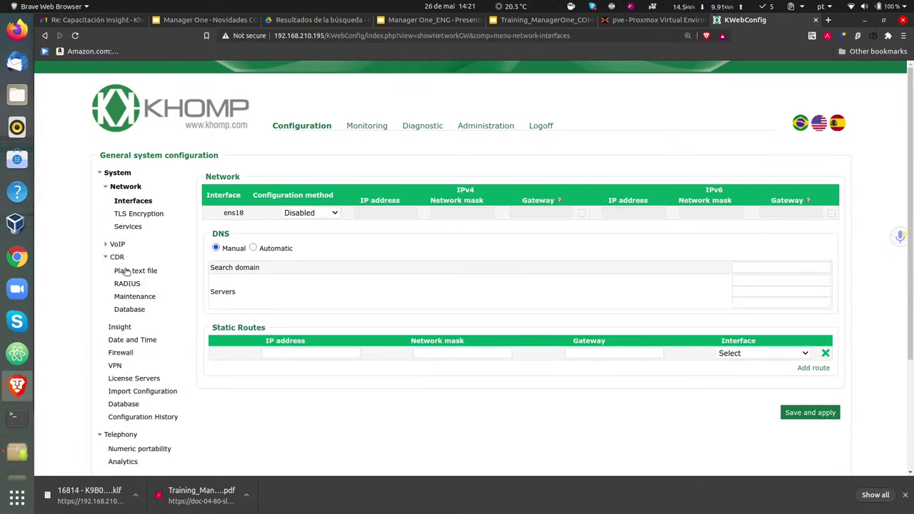
# - Open CDR Maintenance and inspect the 30-day retention time without changing it
pyautogui.click(133, 299)
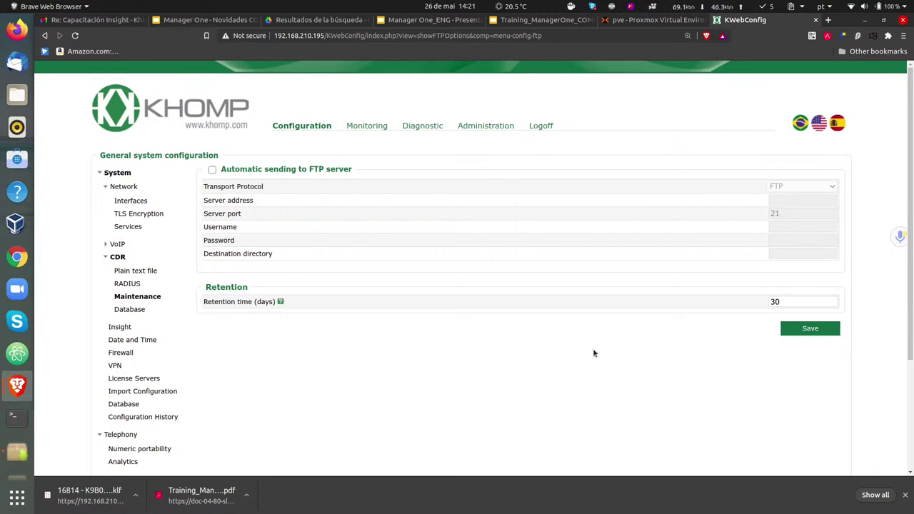
pyautogui.click(789, 301)
pyautogui.click(655, 321)
# - Toggle automatic CDR sending to FTP on and back off, then open CDR Database
pyautogui.click(212, 171)
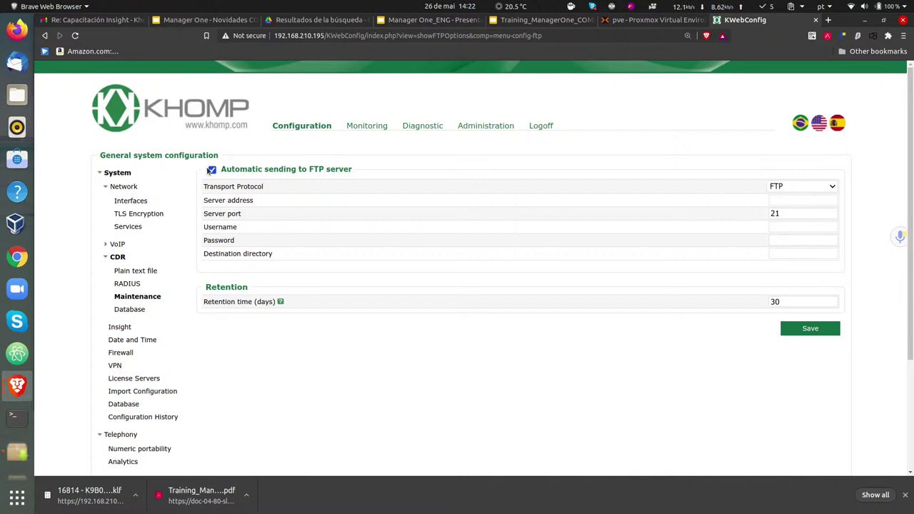
pyautogui.click(212, 170)
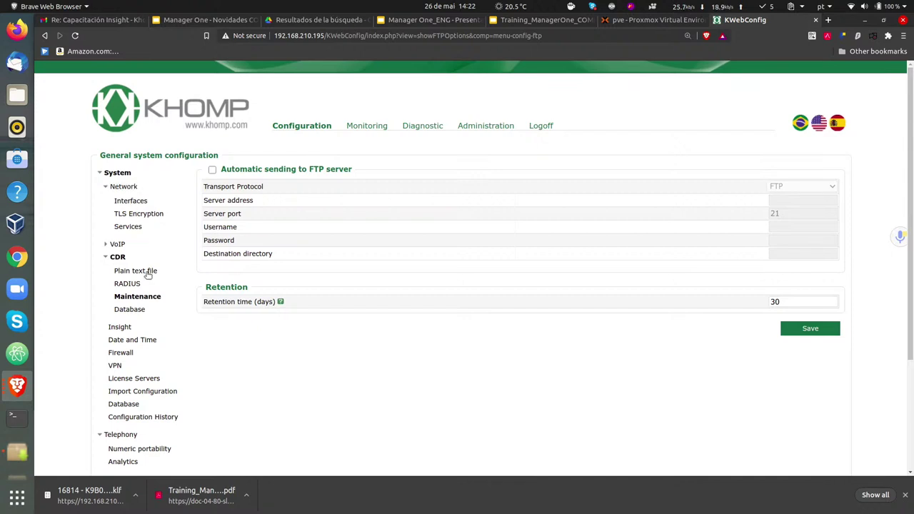
pyautogui.click(137, 309)
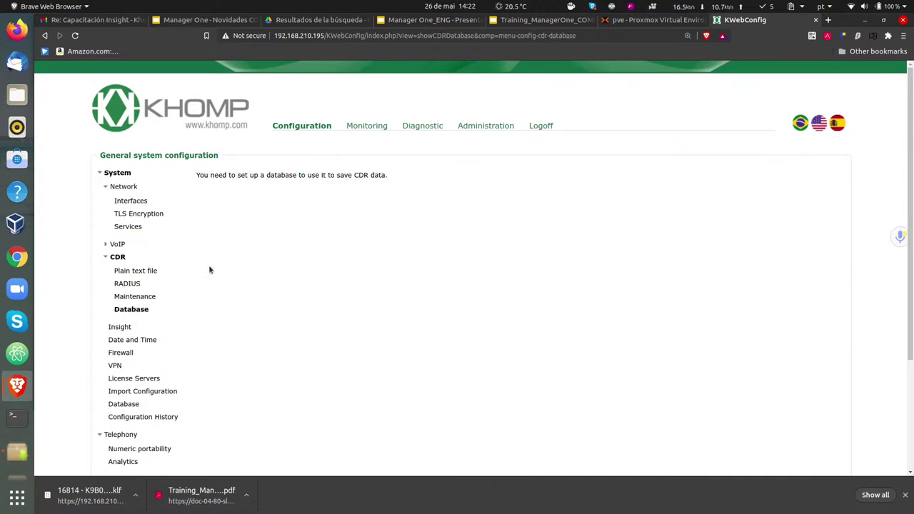
# - Scroll the CDR Database page, collapse CDR and open the Insight Integration settings
pyautogui.scroll(-4, 260, 160)
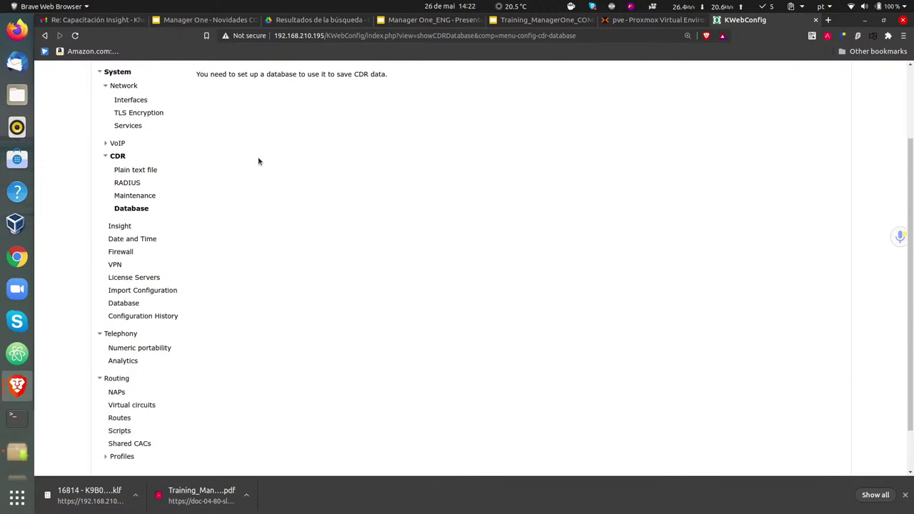
pyautogui.scroll(3, 253, 157)
pyautogui.scroll(1, 250, 156)
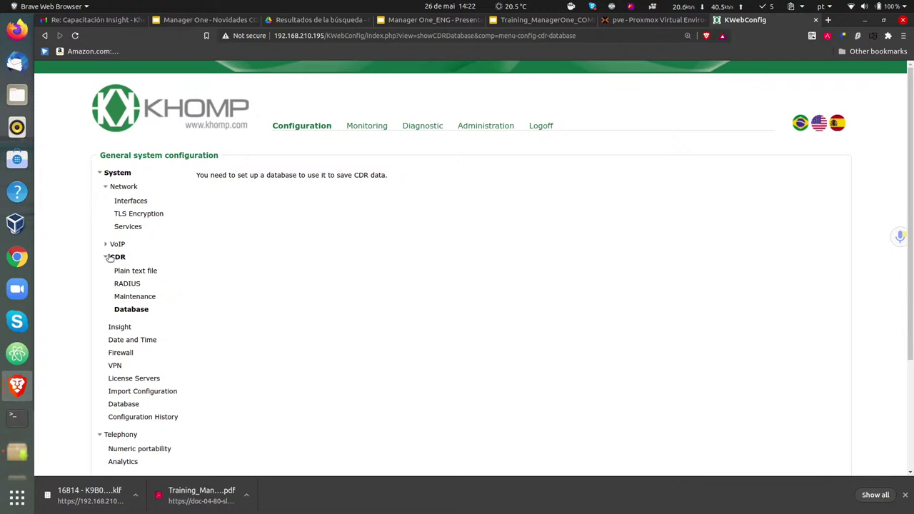
pyautogui.click(107, 257)
pyautogui.click(121, 273)
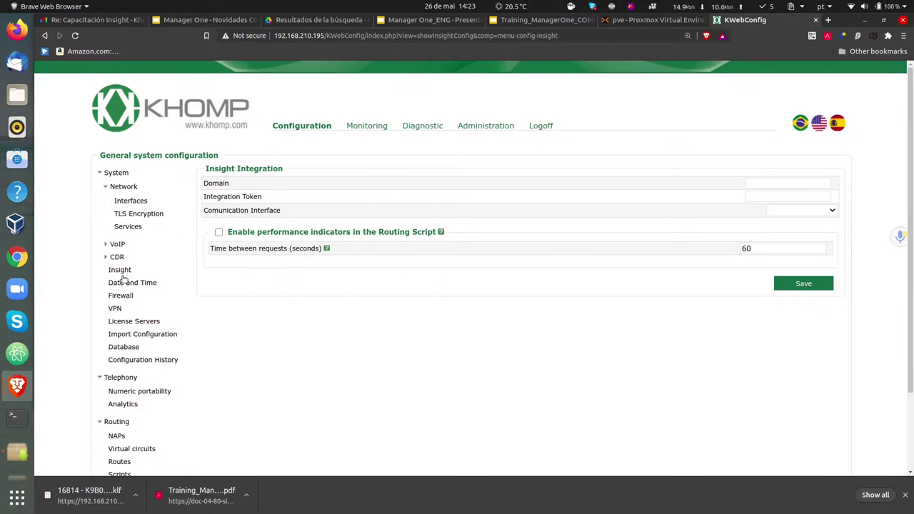
# - Collapse Network and open Date and Time, showing US/Eastern with NTP server pool.ntp.org
pyautogui.click(112, 186)
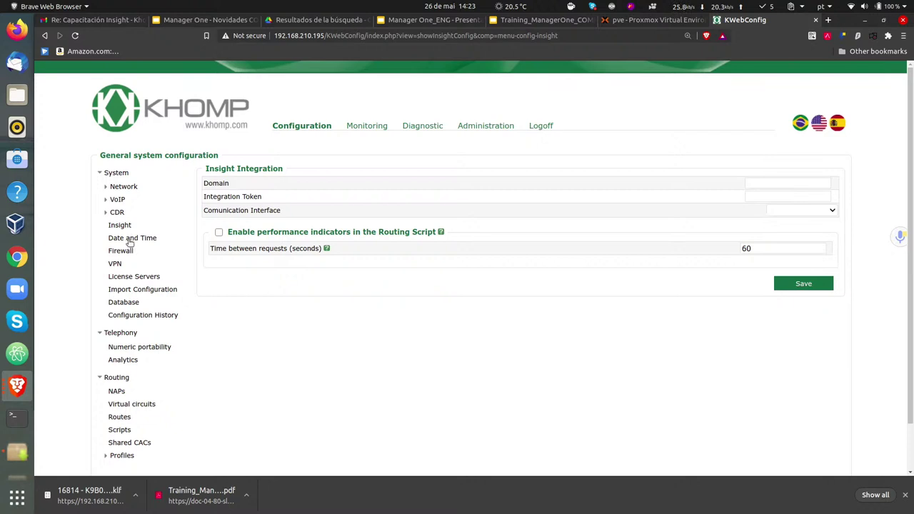
pyautogui.click(129, 243)
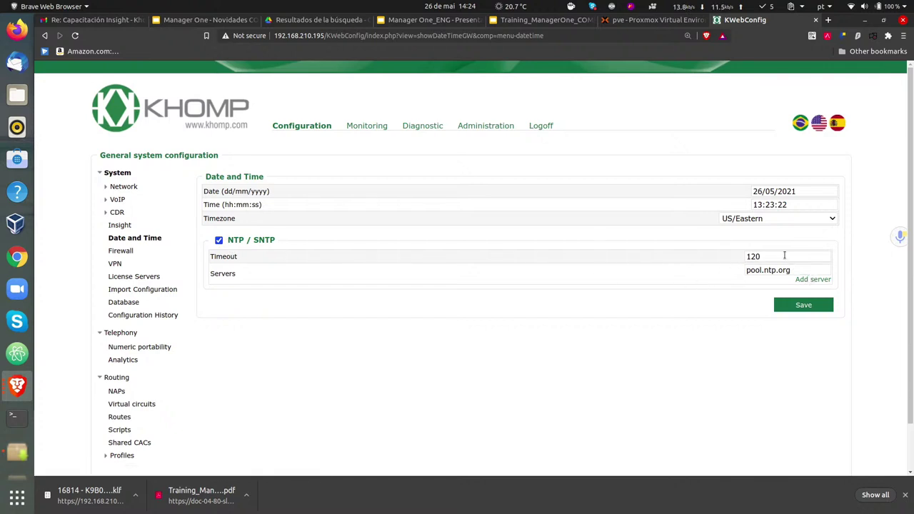
# - Drop a web address into the NTP servers field after pool.ntp.org
pyautogui.click(793, 269)
pyautogui.moveTo(793, 269); pyautogui.dragTo(739, 274)
pyautogui.click(728, 272)
pyautogui.click(746, 269)
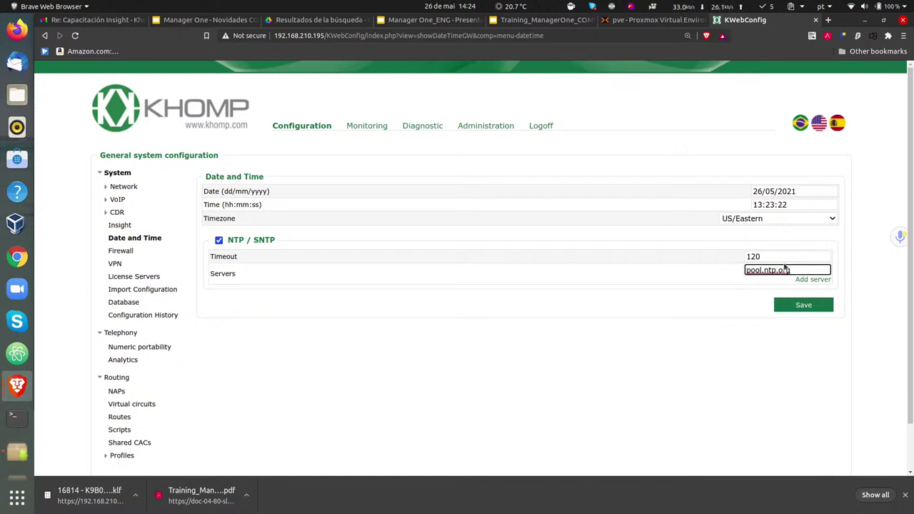
pyautogui.moveTo(811, 279); pyautogui.dragTo(780, 270)
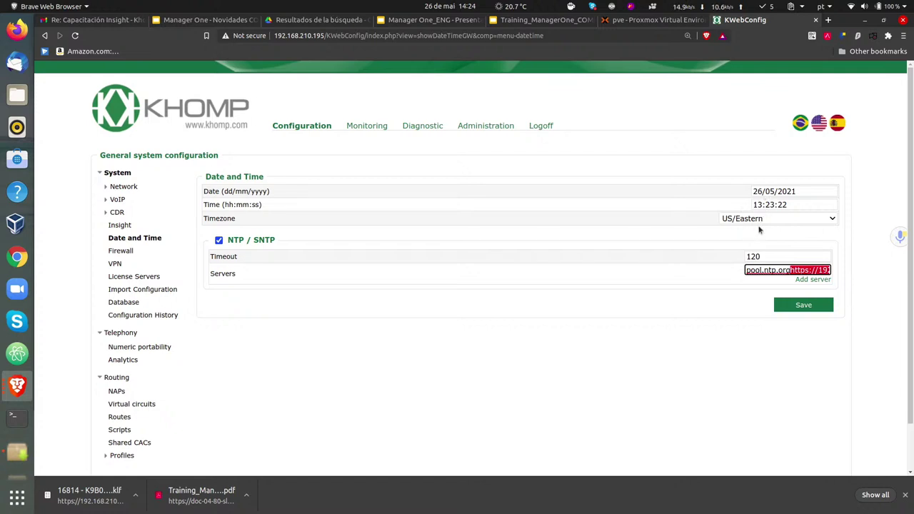
# - Open the Timezone list and scroll up through its entries
pyautogui.click(759, 219)
pyautogui.scroll(1, 749, 317)
pyautogui.scroll(6, 744, 297)
pyautogui.scroll(10, 743, 300)
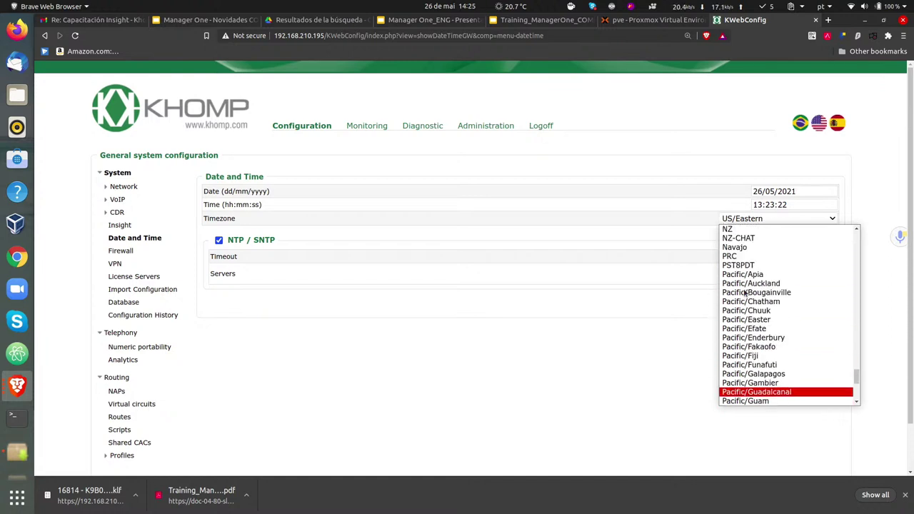
# - Browse the time zone list and pick America/Boise
pyautogui.click(756, 220)
pyautogui.scroll(-1, 828, 255)
pyautogui.scroll(6, 831, 321)
pyautogui.scroll(-1, 856, 378)
pyautogui.moveTo(859, 384); pyautogui.dragTo(842, 281)
pyautogui.scroll(-2, 774, 314)
pyautogui.scroll(3, 775, 317)
pyautogui.scroll(5, 774, 319)
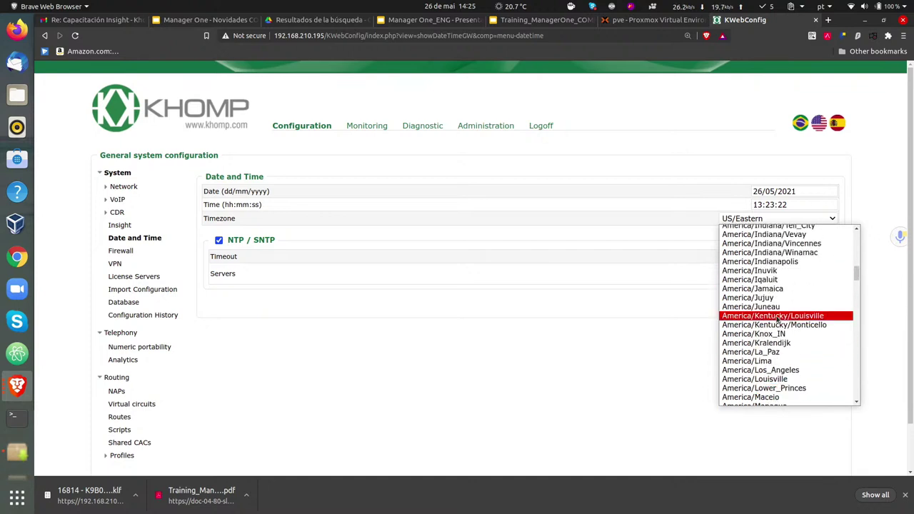
pyautogui.scroll(5, 782, 303)
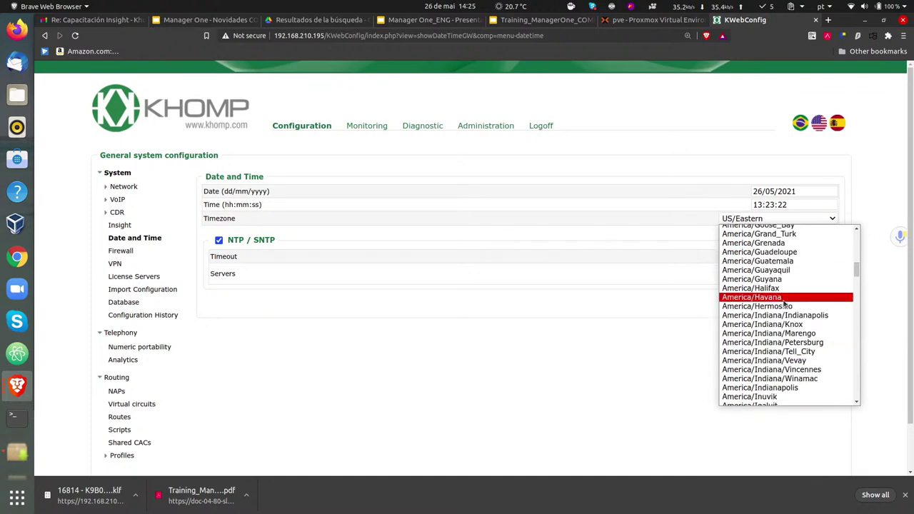
pyautogui.scroll(5, 775, 300)
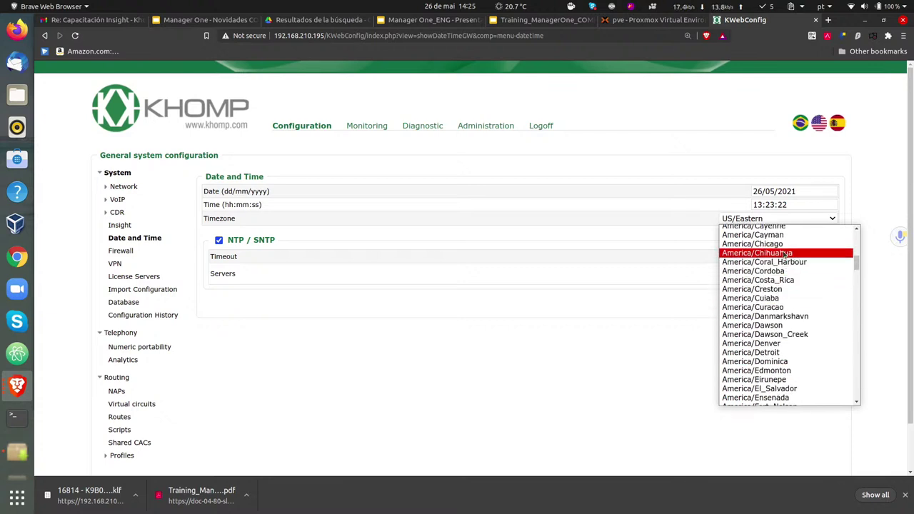
pyautogui.scroll(2, 774, 271)
pyautogui.scroll(-3, 775, 272)
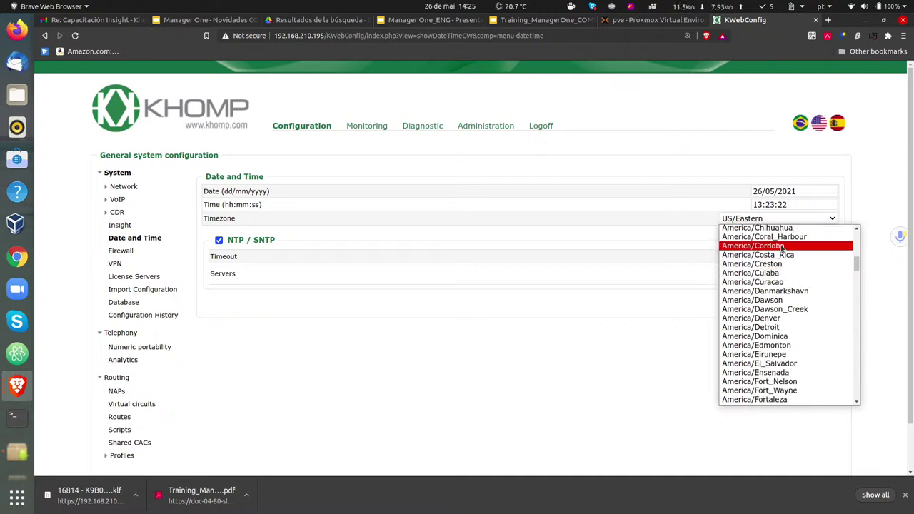
pyautogui.scroll(5, 779, 250)
pyautogui.scroll(1, 775, 258)
pyautogui.click(777, 284)
# - Change the time zone from America/Boise to America/Bogota
pyautogui.click(771, 220)
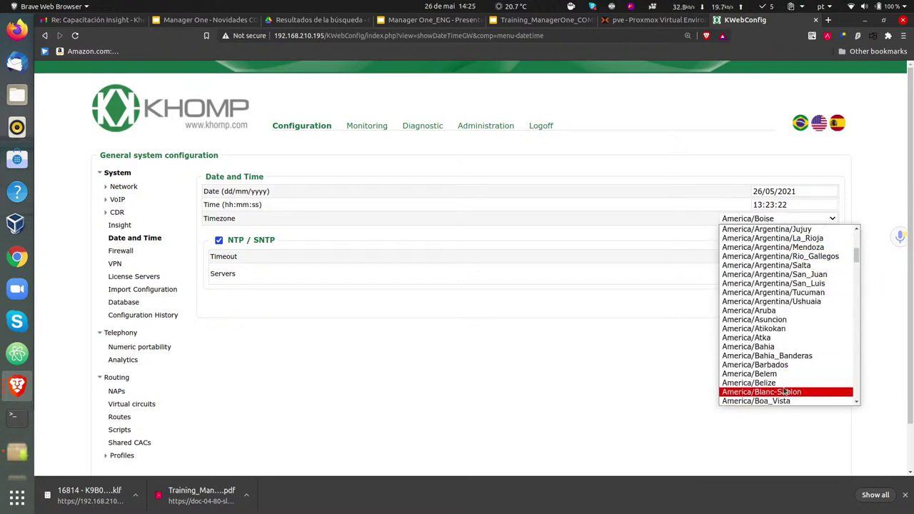
pyautogui.scroll(-1, 783, 389)
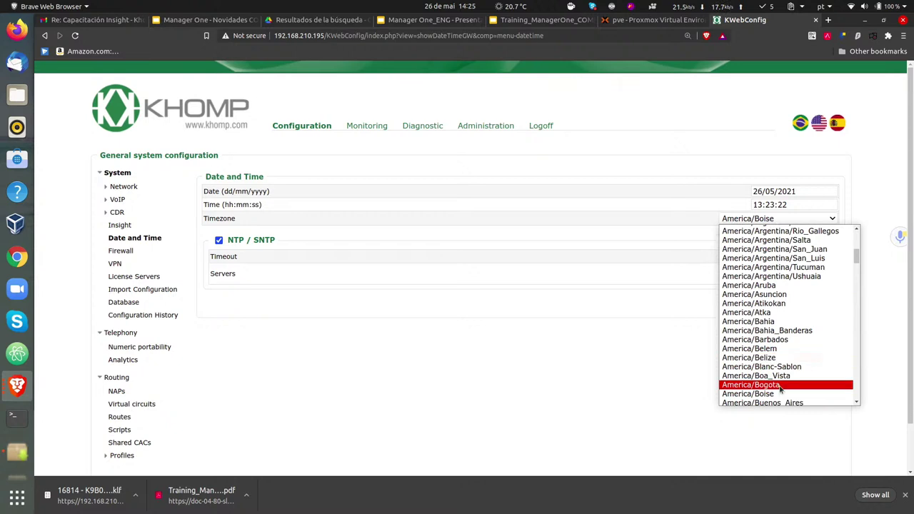
pyautogui.click(781, 385)
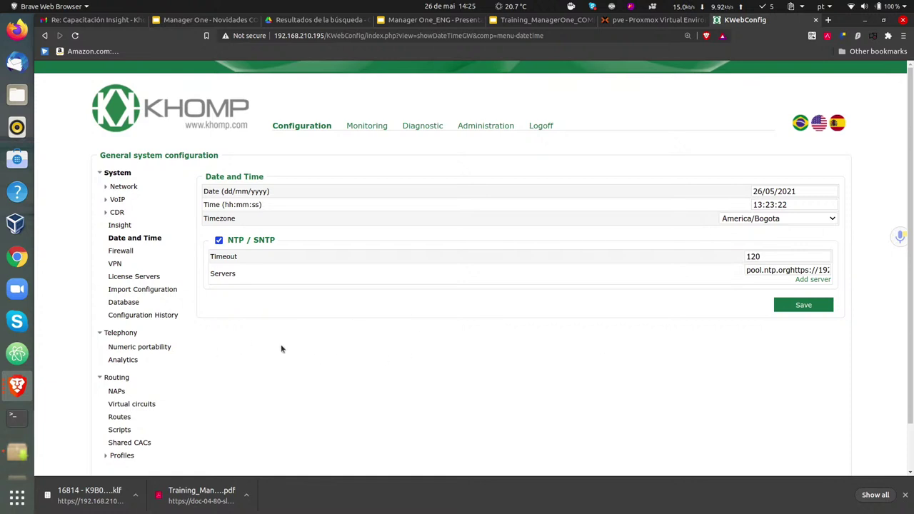
# - On the Firewall page, replace the ANY allowed address with 192.168.210.0/24
pyautogui.click(121, 252)
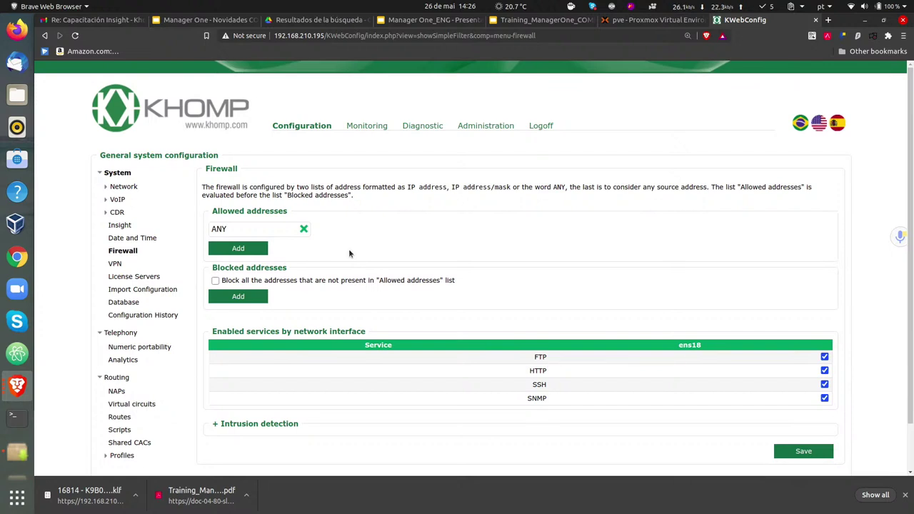
pyautogui.click(242, 227)
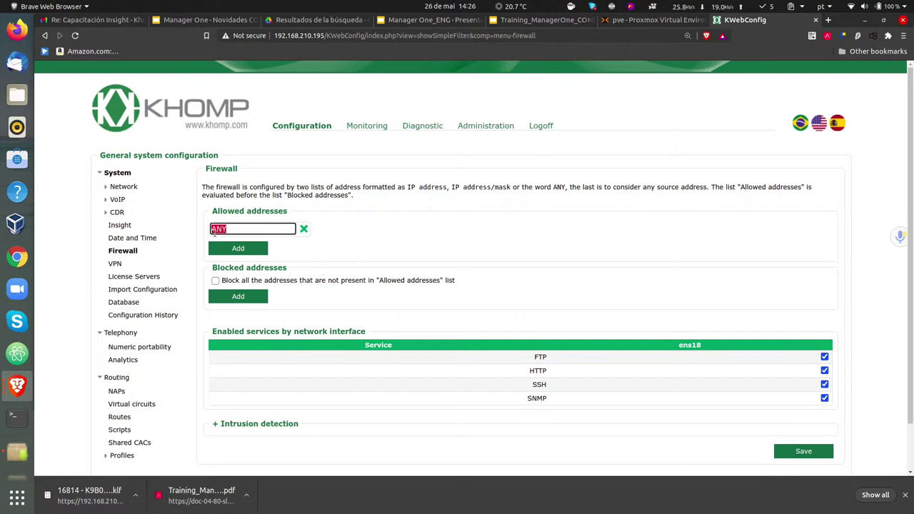
pyautogui.write('192.168.210/24')
pyautogui.write('.0')
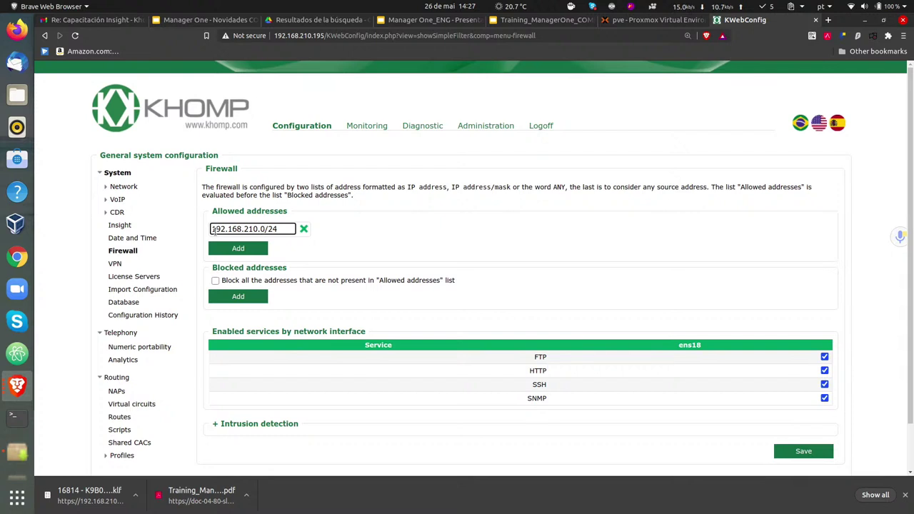
# - Add 172.17.80.13 and ANY as two more allowed addresses
pyautogui.click(238, 249)
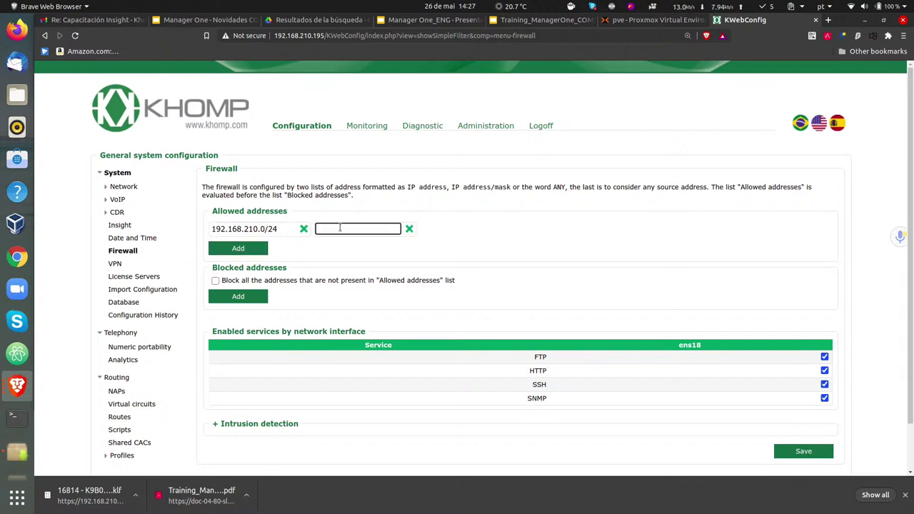
pyautogui.write('172.17.80.13')
pyautogui.click(231, 250)
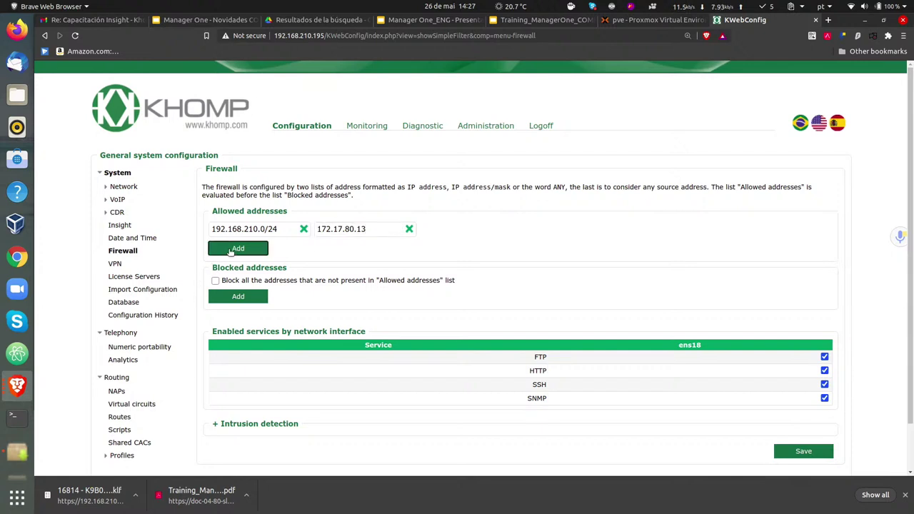
pyautogui.write('ANY')
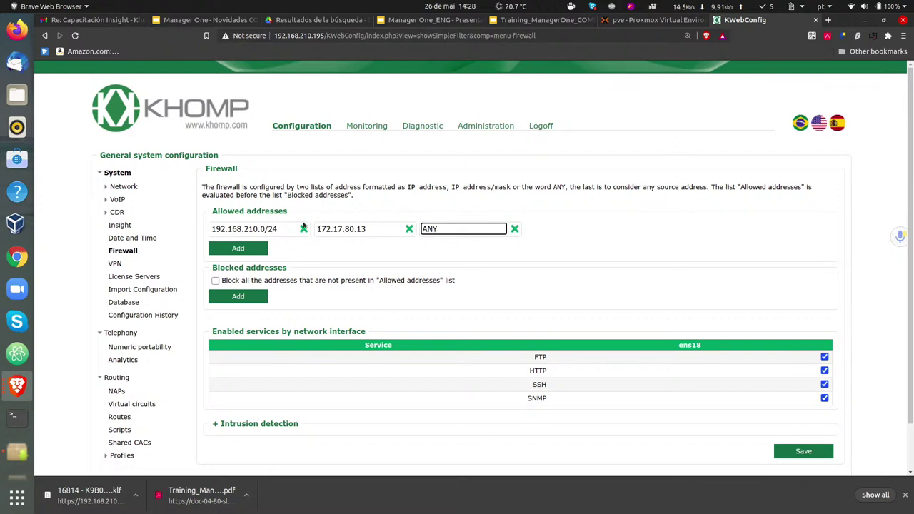
# - Remove the ANY, 192.168.210.0/24 and 172.17.80.13 entries, leaving Block all addresses unchecked
pyautogui.click(515, 229)
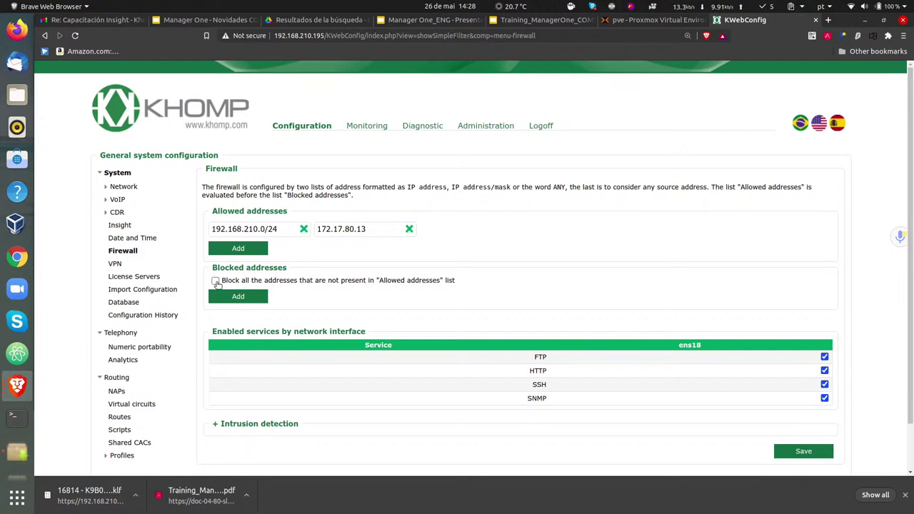
pyautogui.click(216, 281)
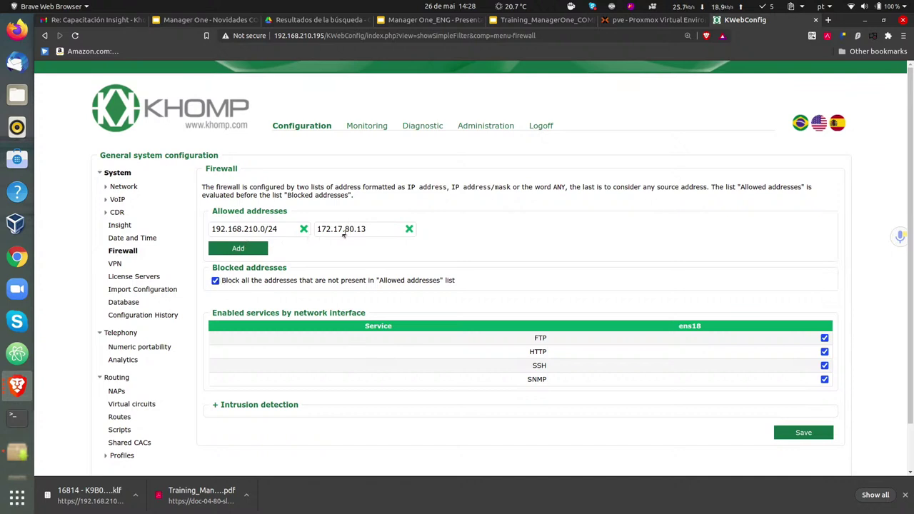
pyautogui.click(215, 281)
pyautogui.click(215, 280)
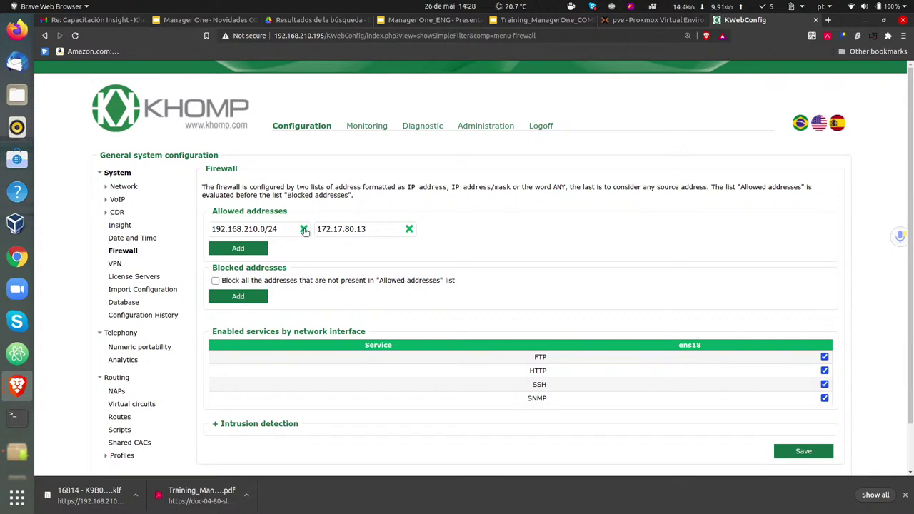
pyautogui.click(304, 229)
pyautogui.click(304, 230)
# - Add ANY as the allowed address and start a blocked address entry reading 192.168
pyautogui.click(238, 228)
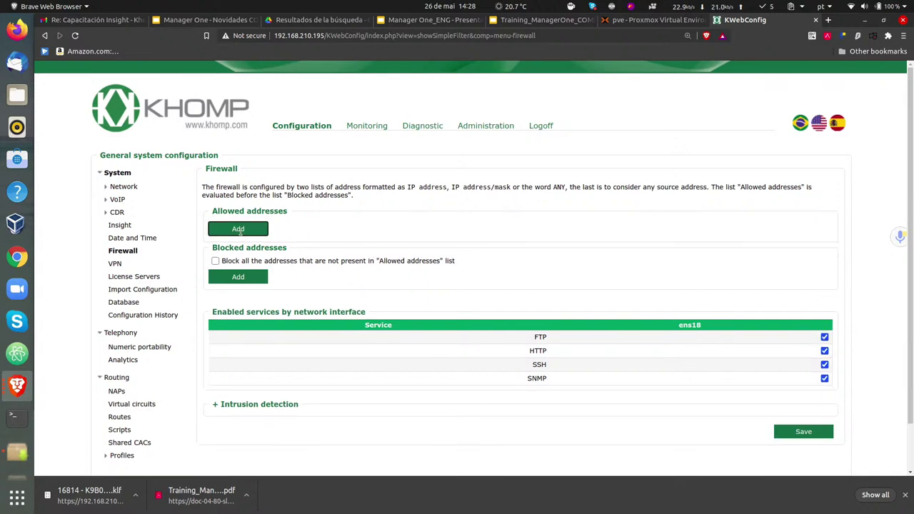
pyautogui.write('ANY')
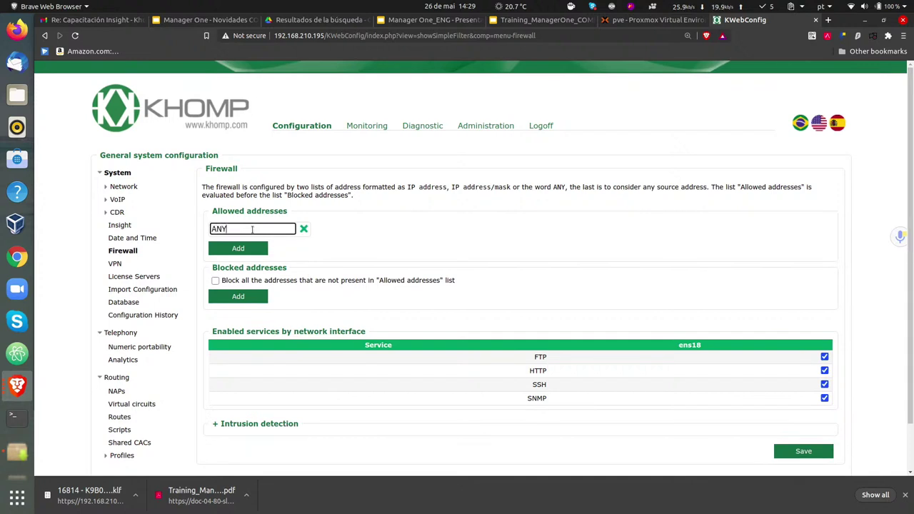
pyautogui.click(261, 296)
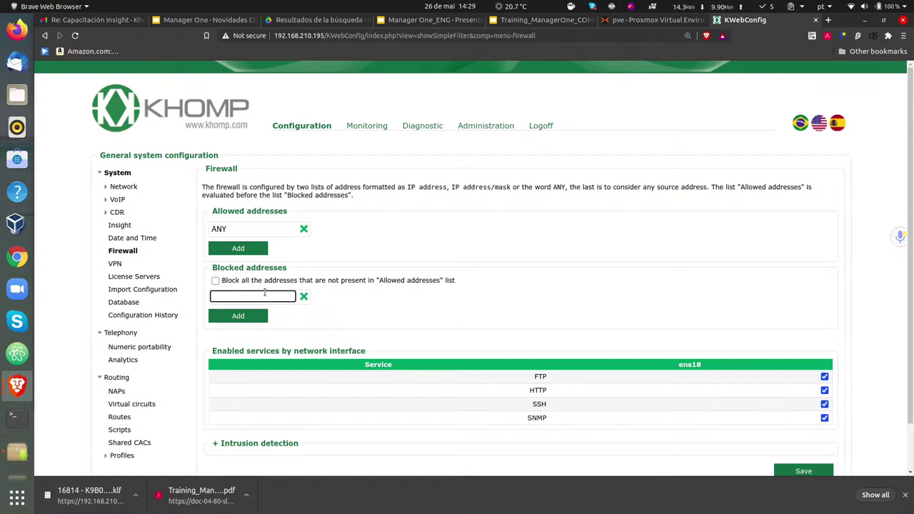
pyautogui.write('192.1')
pyautogui.press('BackSpace')
pyautogui.write('168.')
# - Delete the partial blocked address and untick FTP for the ens18 interface
pyautogui.click(303, 297)
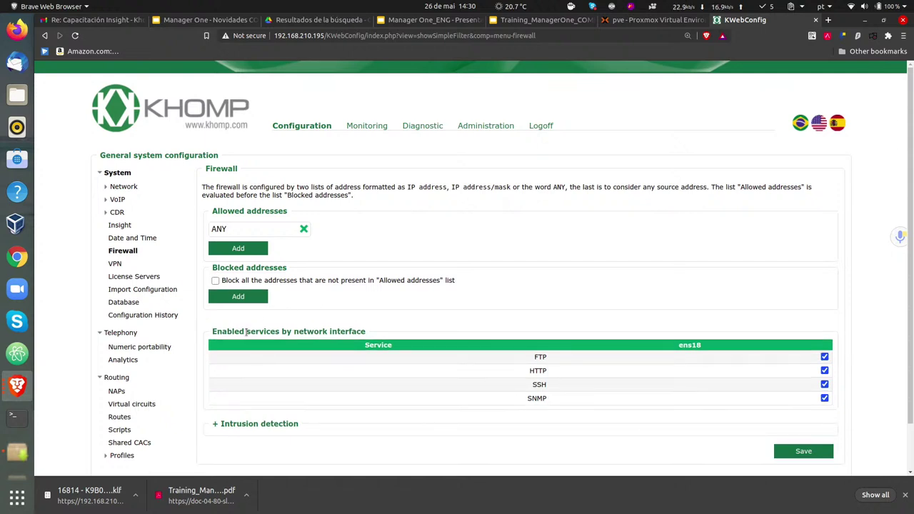
pyautogui.scroll(-1, 225, 327)
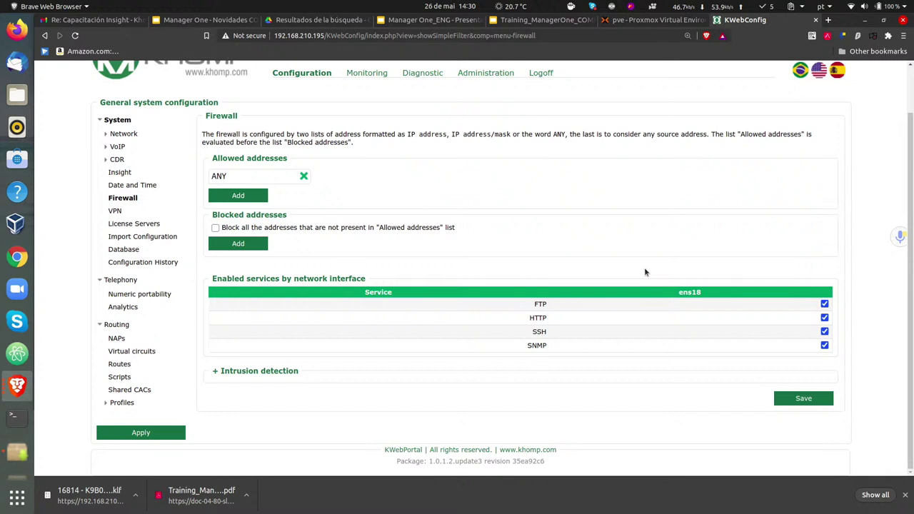
pyautogui.doubleClick(678, 294)
pyautogui.click(805, 288)
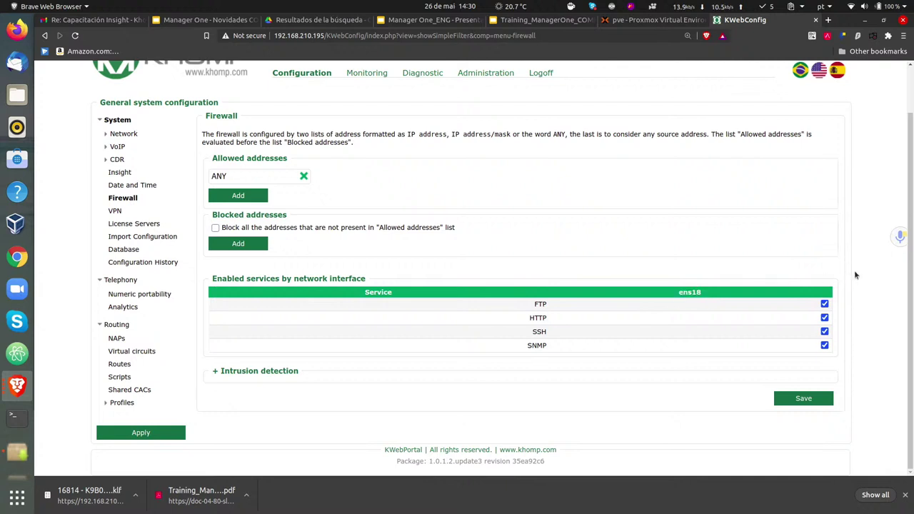
pyautogui.click(824, 304)
# - Expand the Intrusion detection options
pyautogui.click(217, 371)
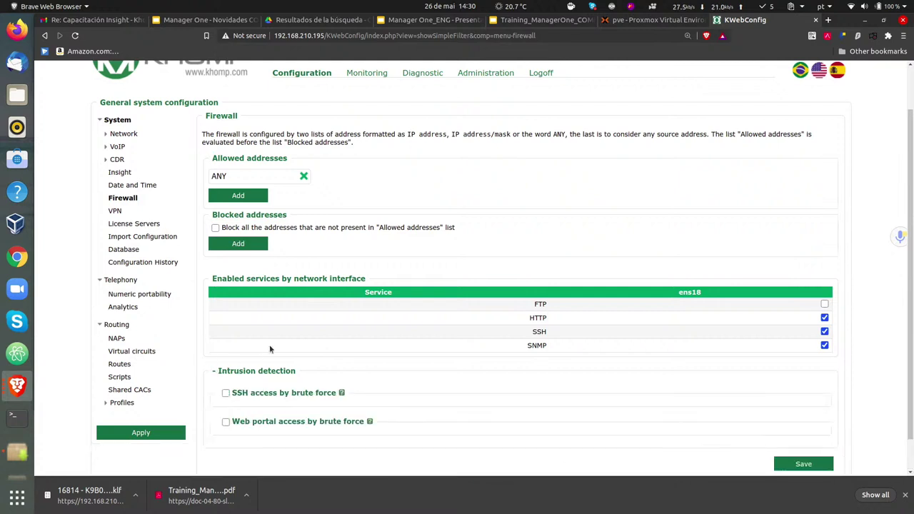
pyautogui.scroll(1, 265, 336)
pyautogui.scroll(-2, 260, 300)
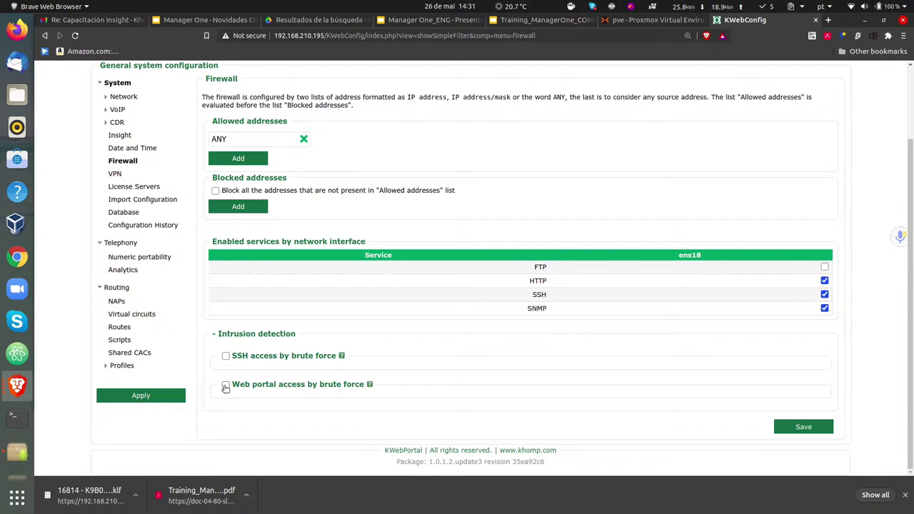
# - Leave SSH and Web portal brute-force protection unchecked, then go to the VPN page
pyautogui.click(226, 386)
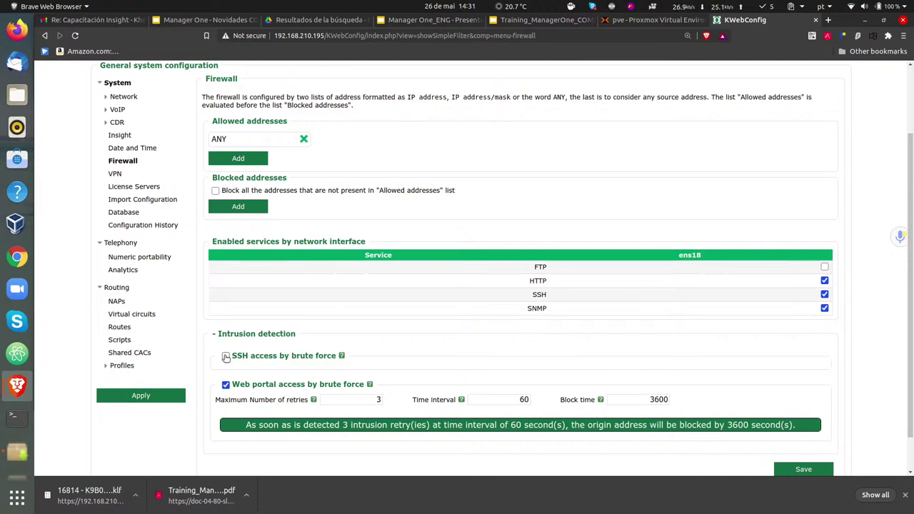
pyautogui.click(226, 357)
pyautogui.scroll(3, 304, 352)
pyautogui.scroll(-5, 300, 336)
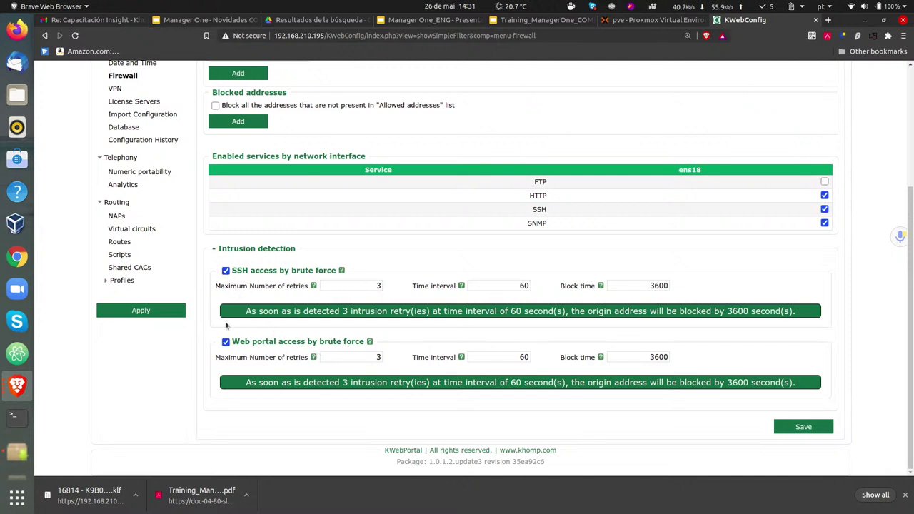
pyautogui.click(225, 270)
pyautogui.click(226, 271)
pyautogui.click(226, 271)
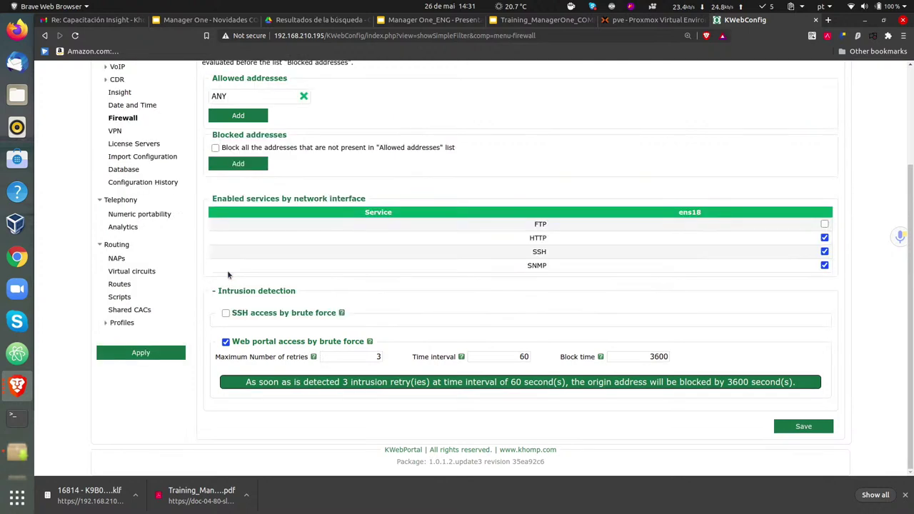
pyautogui.click(225, 343)
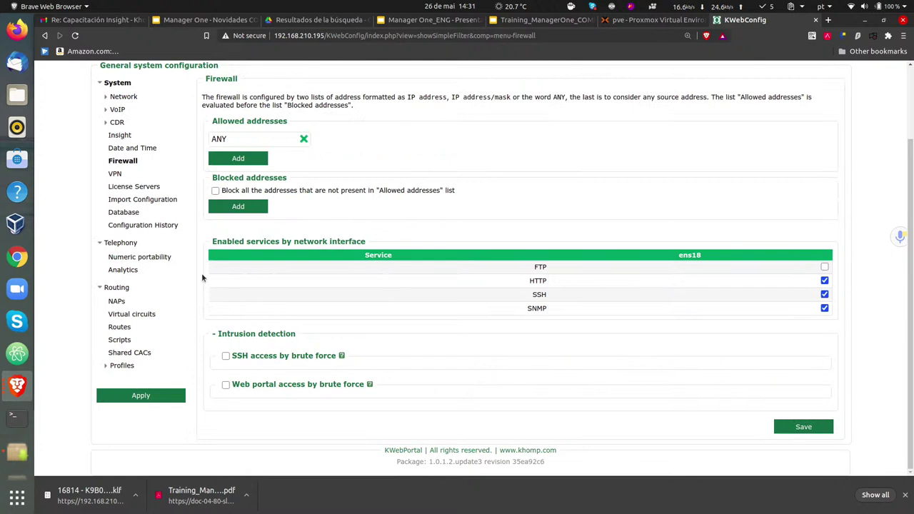
pyautogui.click(115, 174)
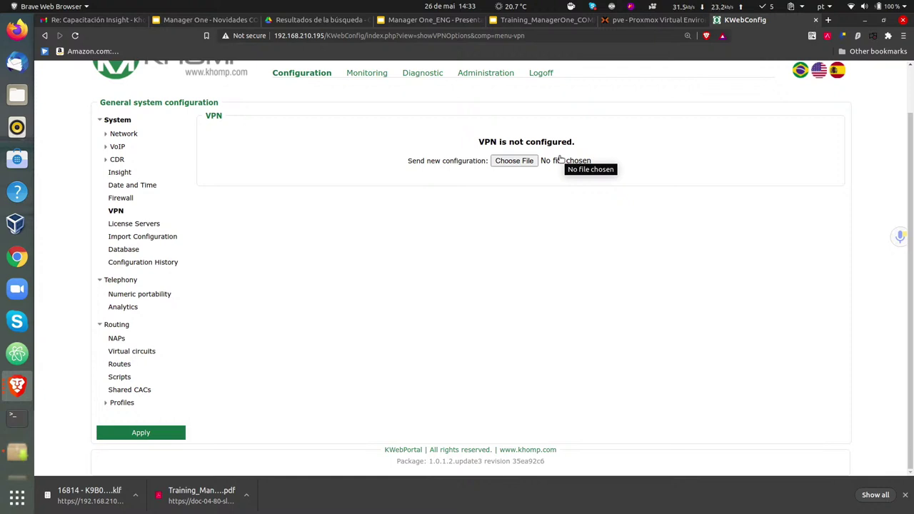
# - Open the License Servers page showing Cloud type and port 14140
pyautogui.click(134, 226)
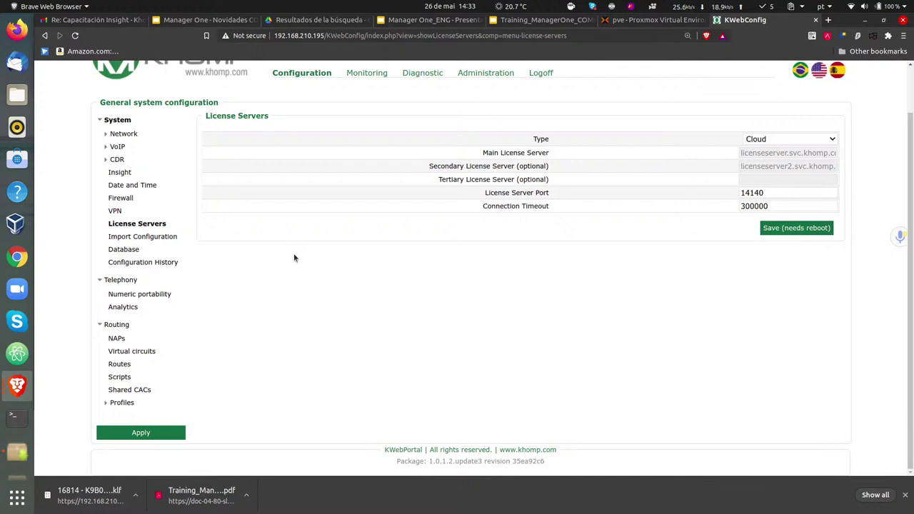
# - Open the Import Configuration page from the System menu
pyautogui.click(118, 241)
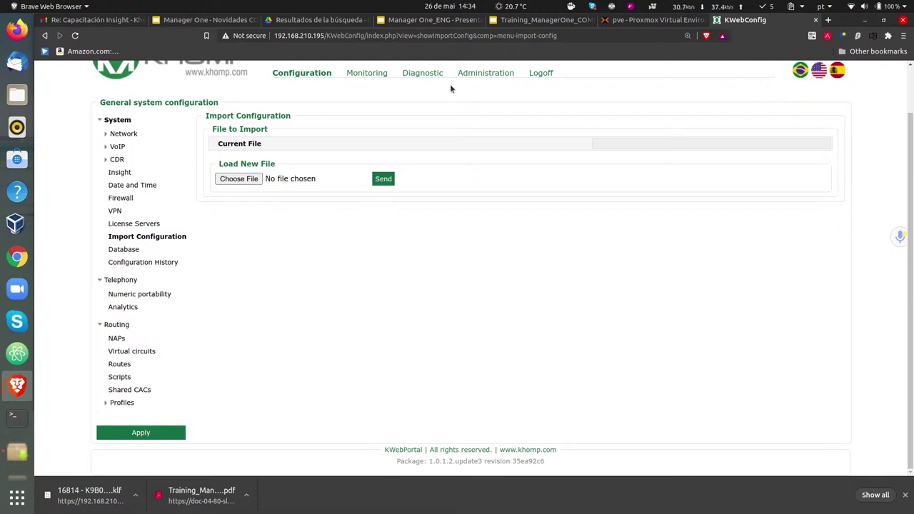
# - Open the Database manager page and leave the database option set to Disabled
pyautogui.click(114, 250)
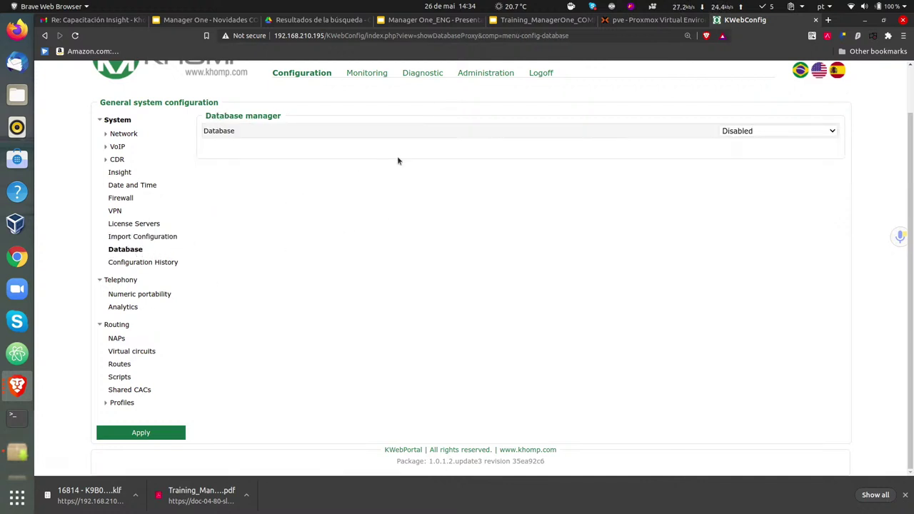
pyautogui.click(745, 129)
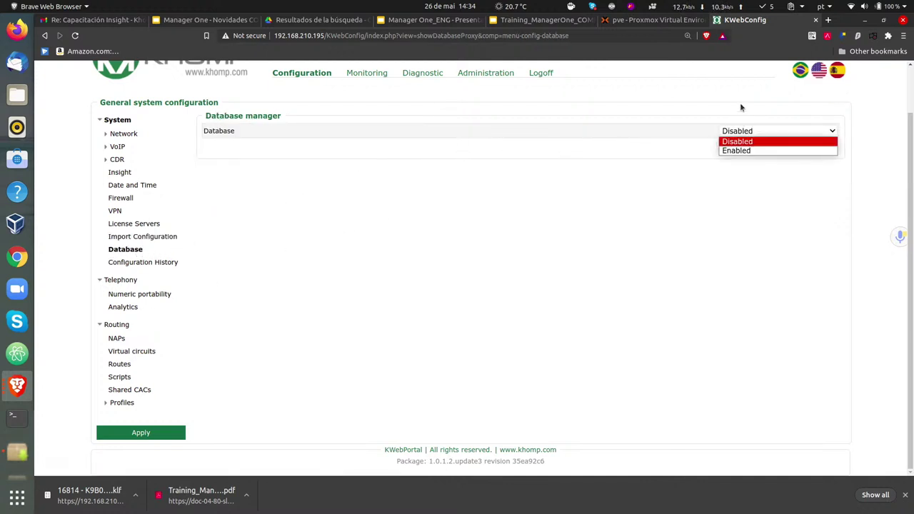
pyautogui.click(735, 106)
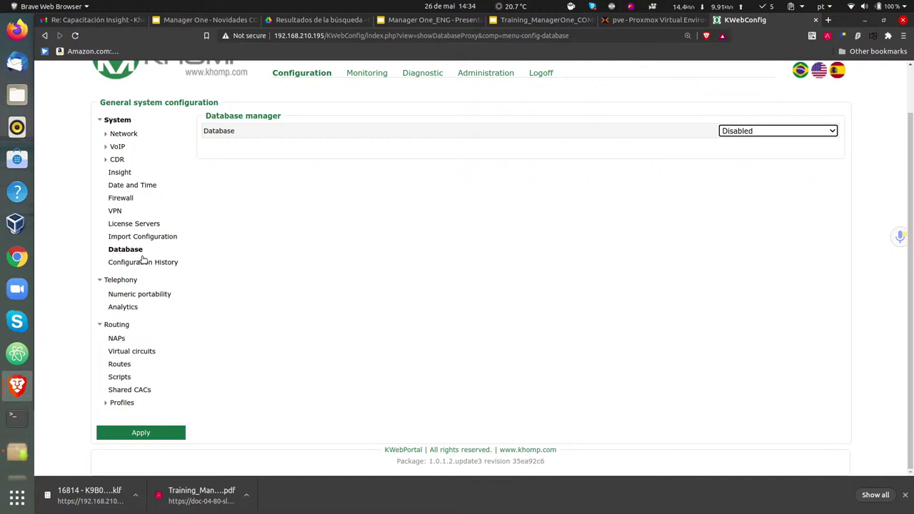
# - View Configuration History and scroll through the past revisions with their descriptions and timestamps
pyautogui.click(149, 263)
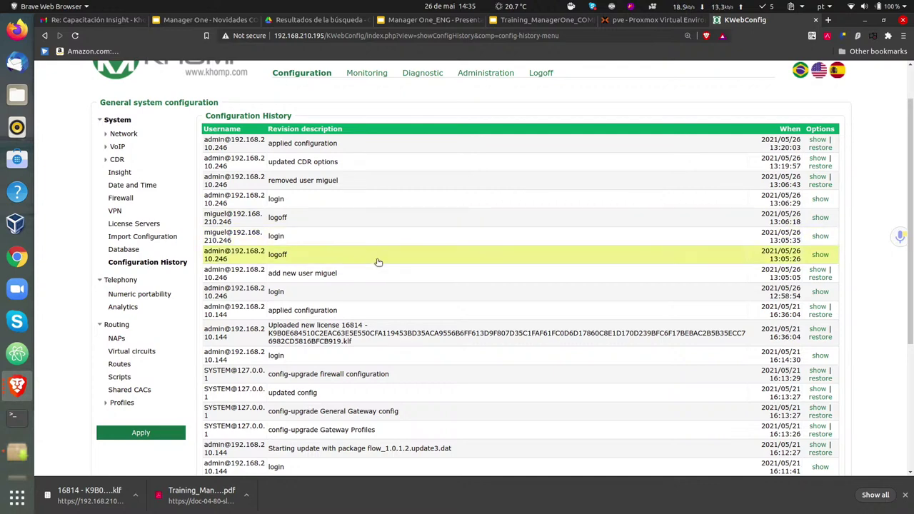
pyautogui.scroll(1, 402, 247)
pyautogui.scroll(-3, 411, 232)
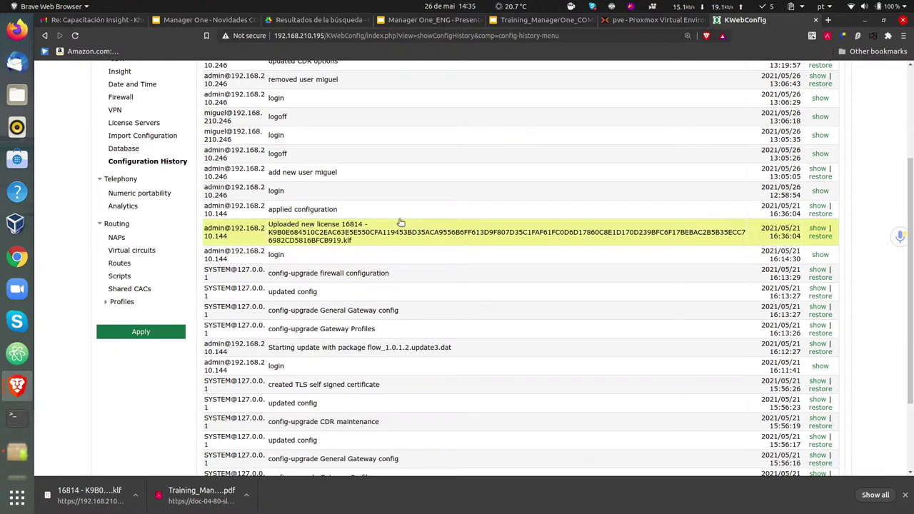
pyautogui.scroll(-3, 314, 246)
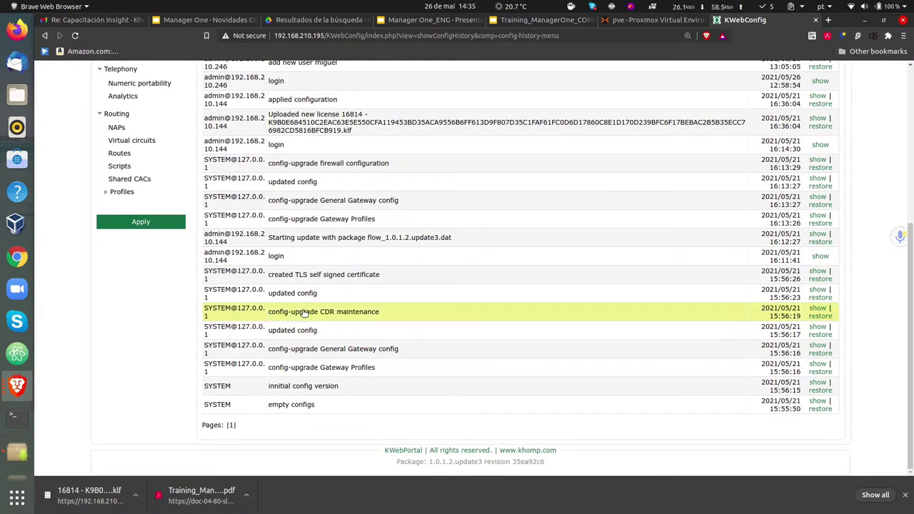
pyautogui.scroll(4, 304, 312)
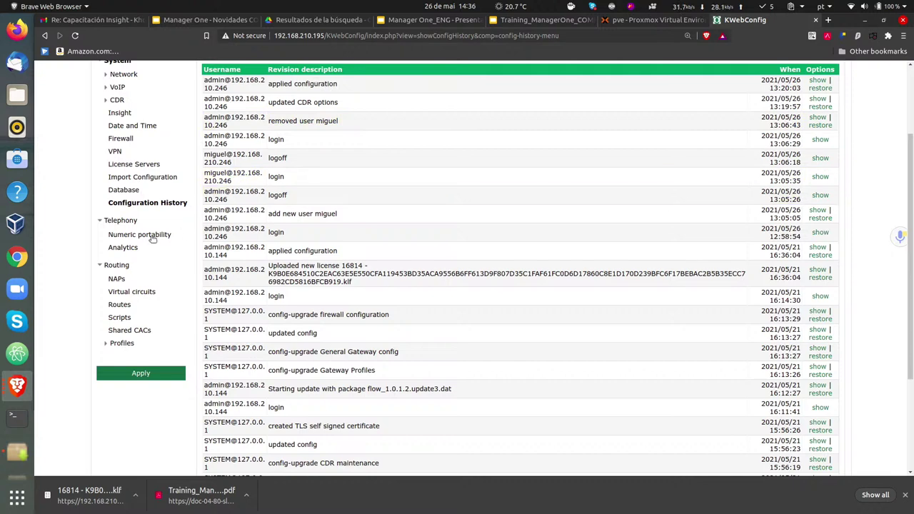
# - Show Telephony Analytics, with answer silence duration 1000 ms and silence timeout 4000 ms
pyautogui.click(123, 221)
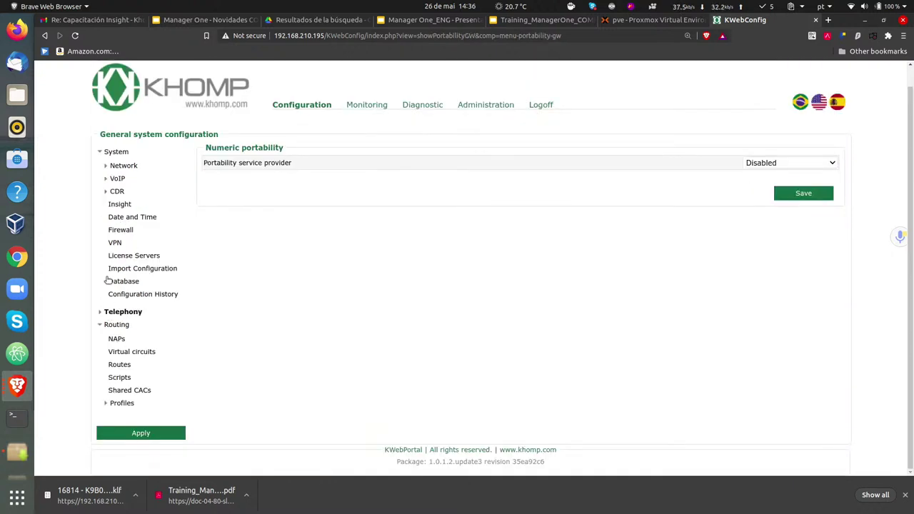
pyautogui.click(100, 151)
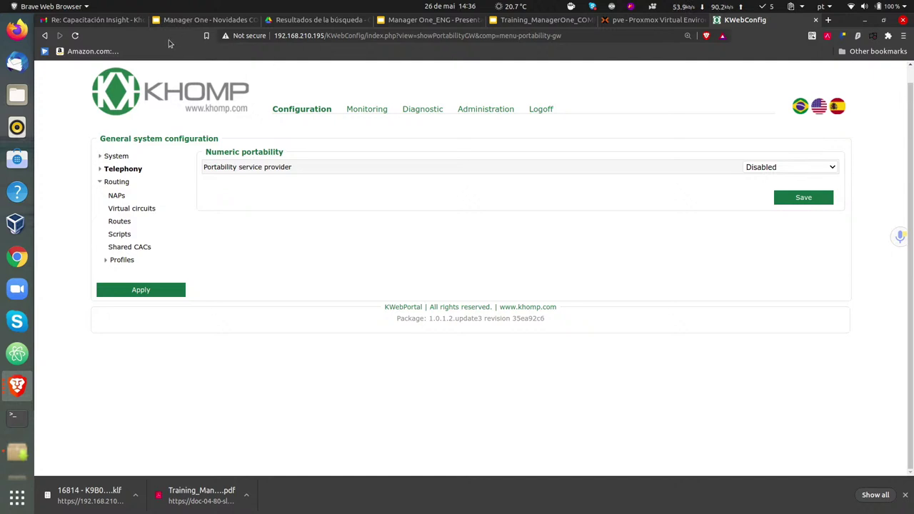
pyautogui.click(101, 171)
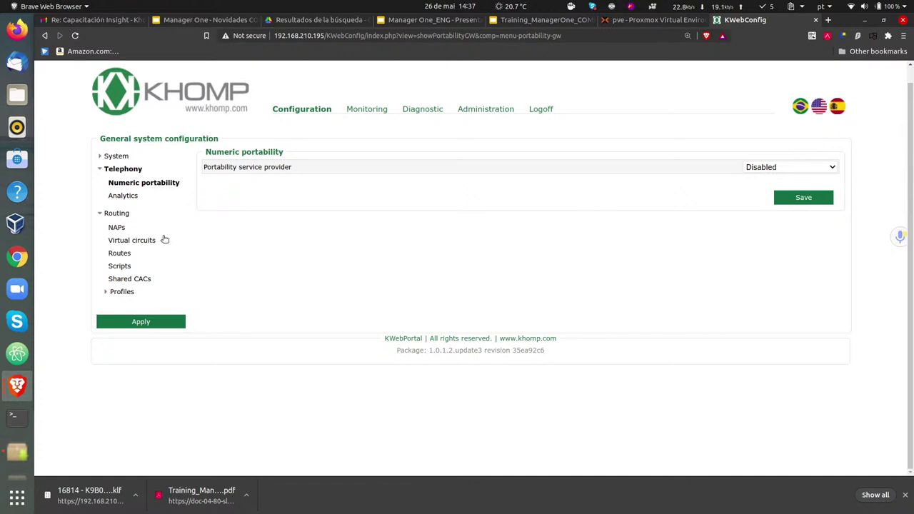
pyautogui.click(118, 197)
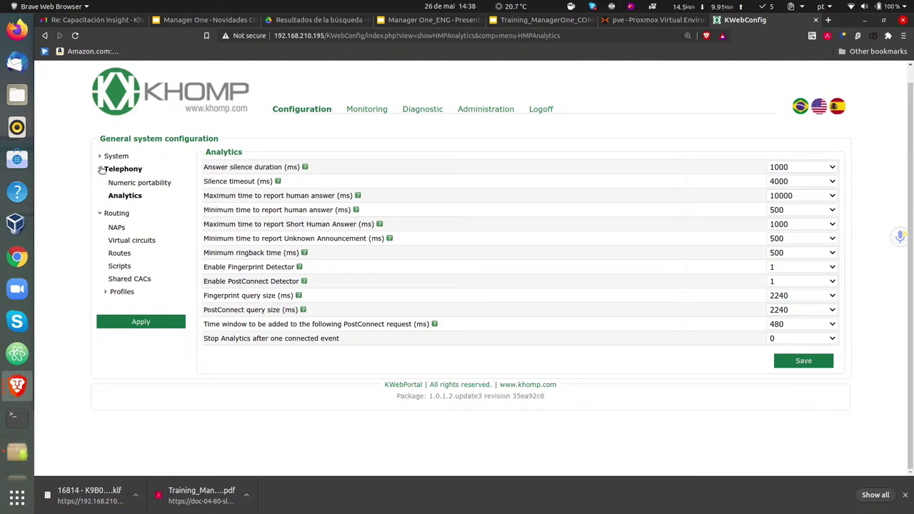
# - Collapse Telephony and load the Routing NAPs page, which shows no NAPs
pyautogui.click(101, 169)
pyautogui.click(106, 182)
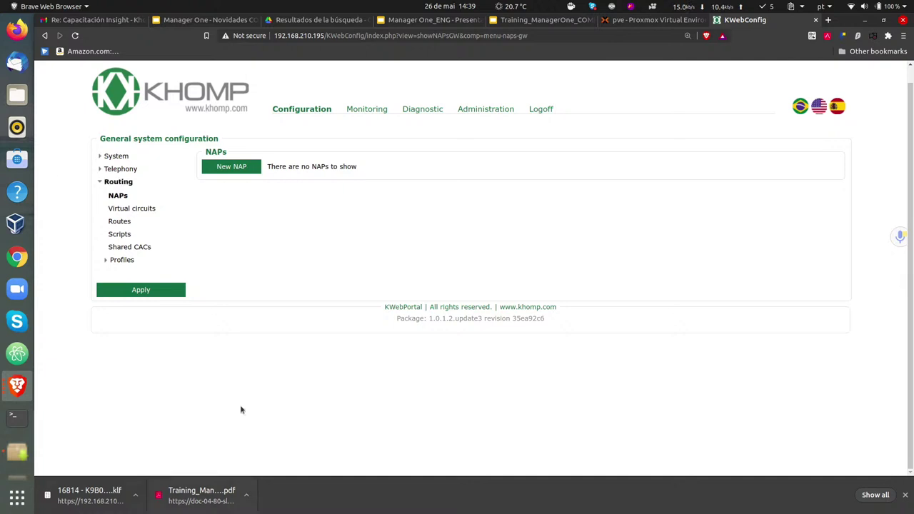
# - Start a new NAP and name it Dialer_1
pyautogui.click(216, 163)
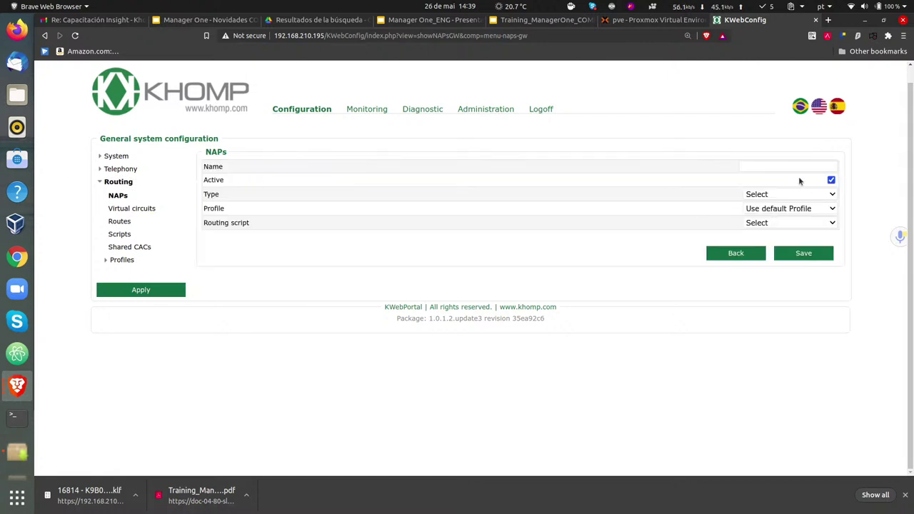
pyautogui.click(775, 165)
pyautogui.click(883, 182)
pyautogui.click(776, 166)
pyautogui.write('Di')
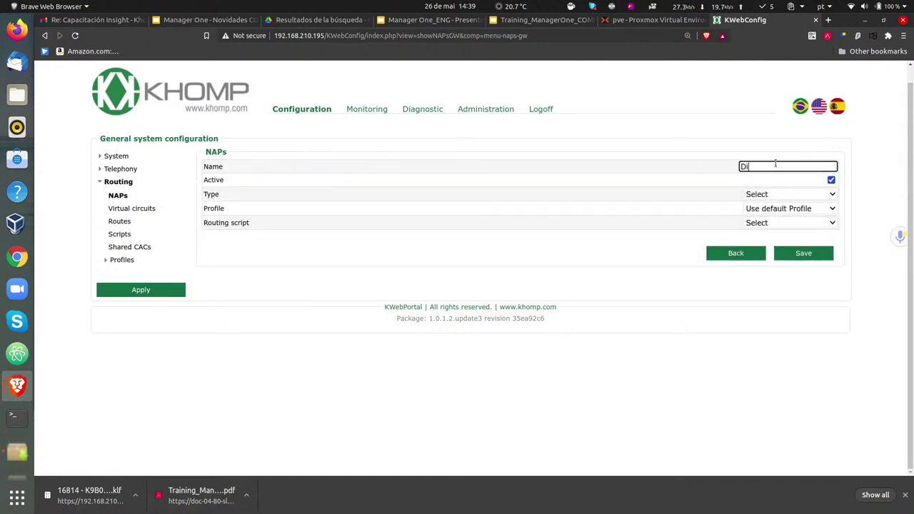
pyautogui.write('aler_1')
# - Display the NAP Type options: Select, SIP, Local SIP, Group, Virtual Circuit
pyautogui.click(771, 195)
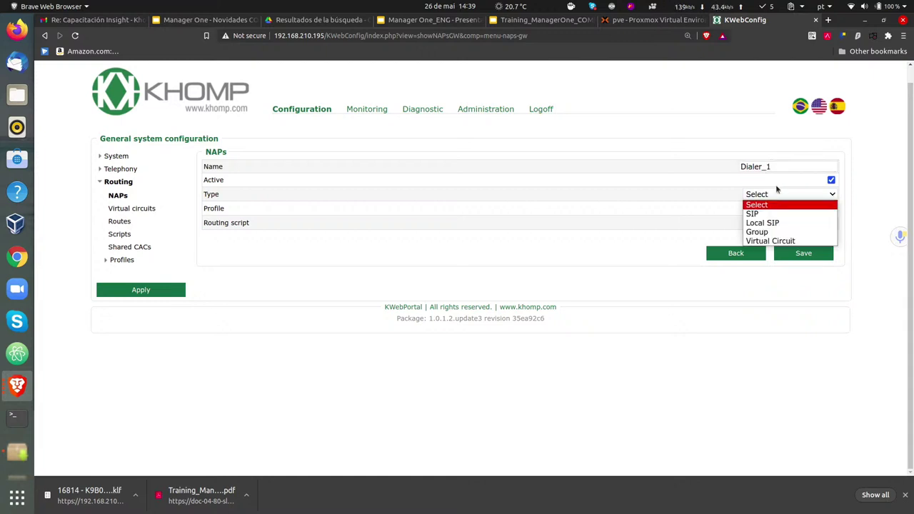
pyautogui.click(852, 215)
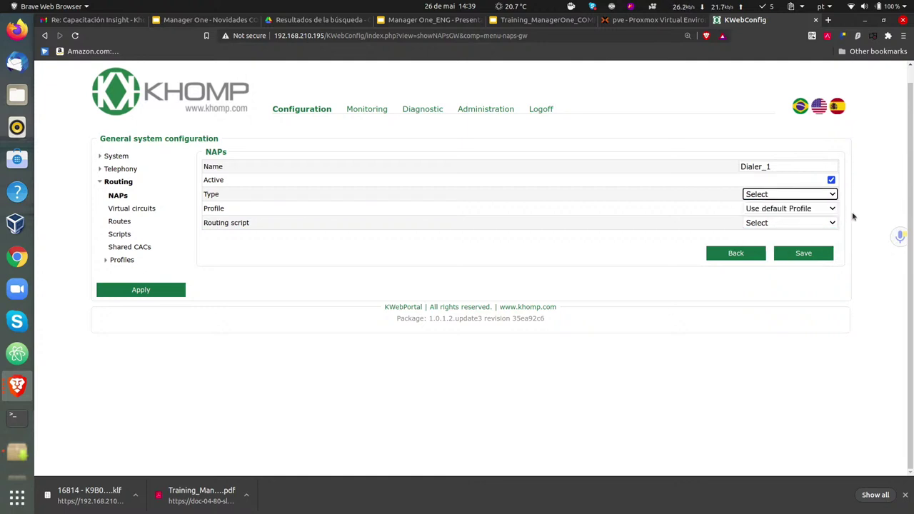
pyautogui.click(782, 196)
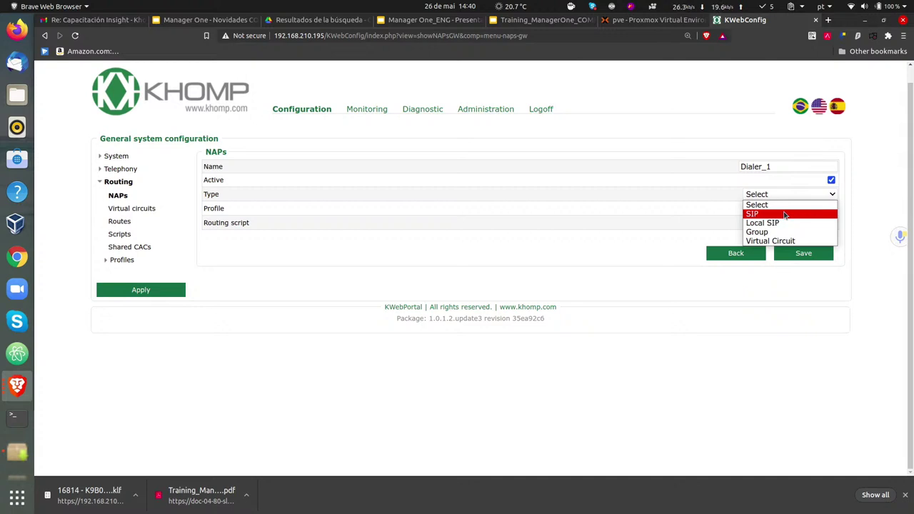
# - Change Dialer_1's type from Local SIP to SIP, exposing domain port 5060 and fallback timeout 5000
pyautogui.click(783, 224)
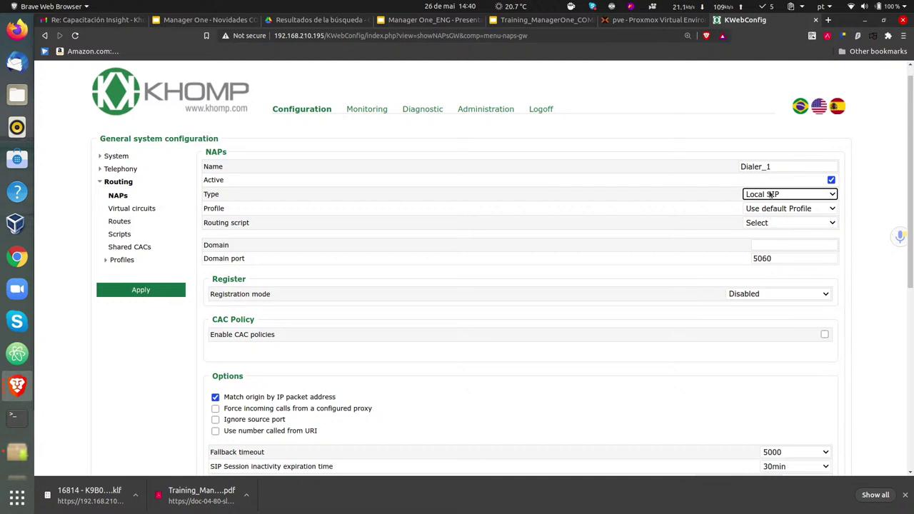
pyautogui.click(771, 194)
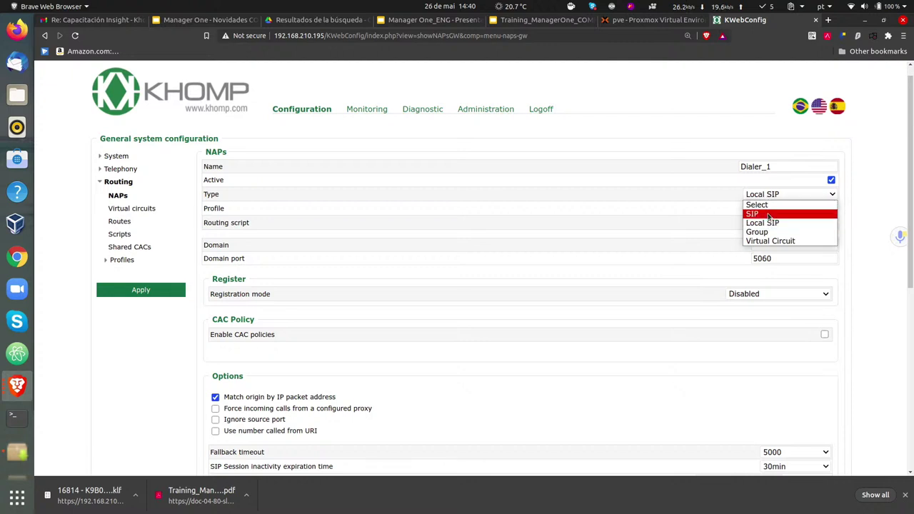
pyautogui.click(769, 214)
pyautogui.click(867, 200)
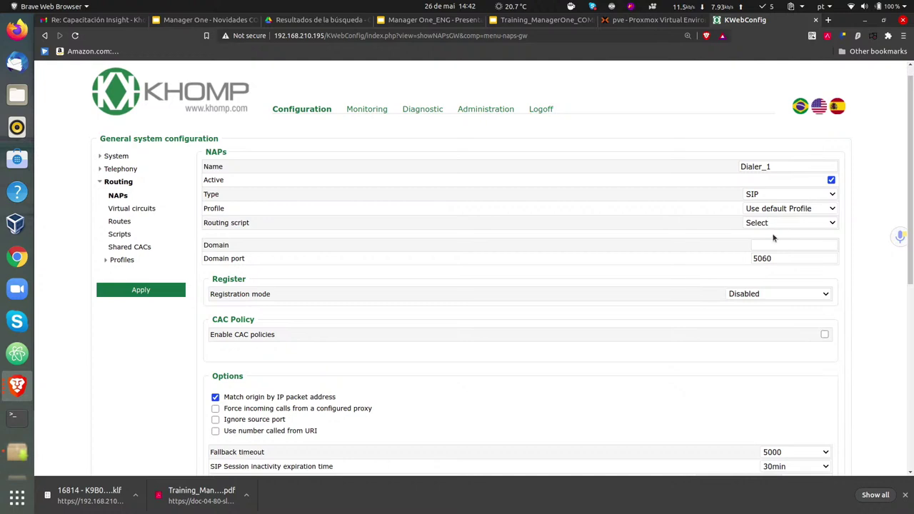
# - Switch Dialer_1's NAP type from SIP to Local SIP
pyautogui.scroll(-5, 642, 275)
pyautogui.scroll(-3, 592, 284)
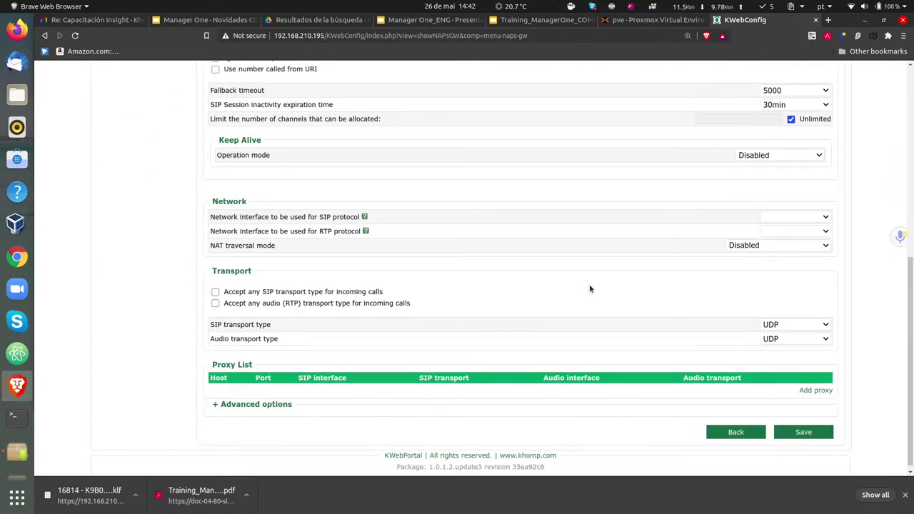
pyautogui.scroll(5, 590, 289)
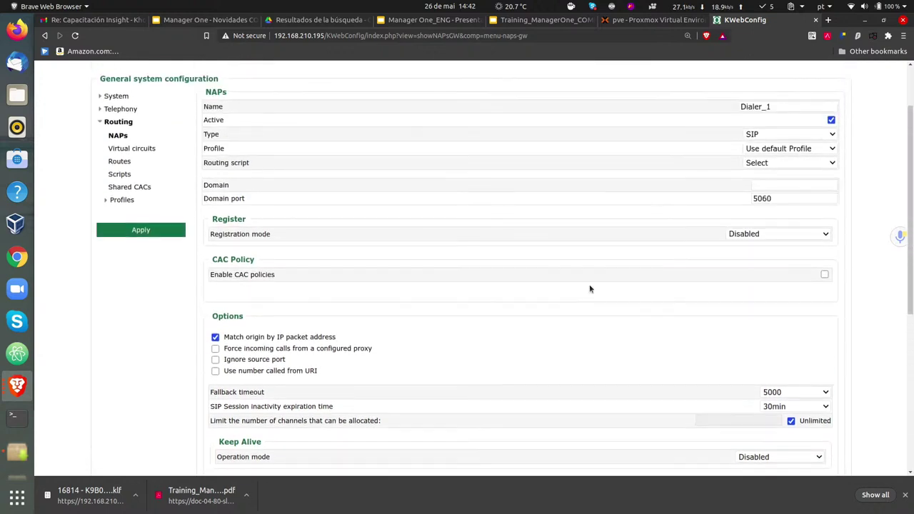
pyautogui.scroll(2, 590, 288)
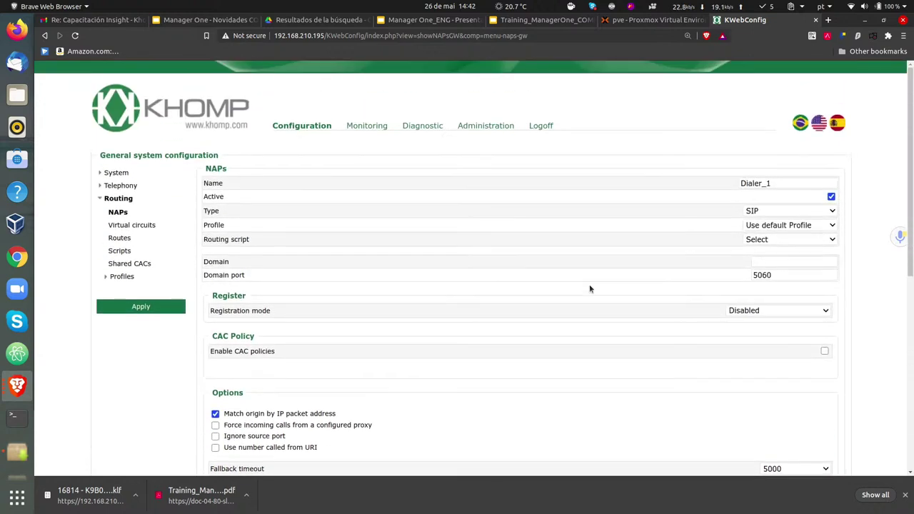
pyautogui.click(775, 213)
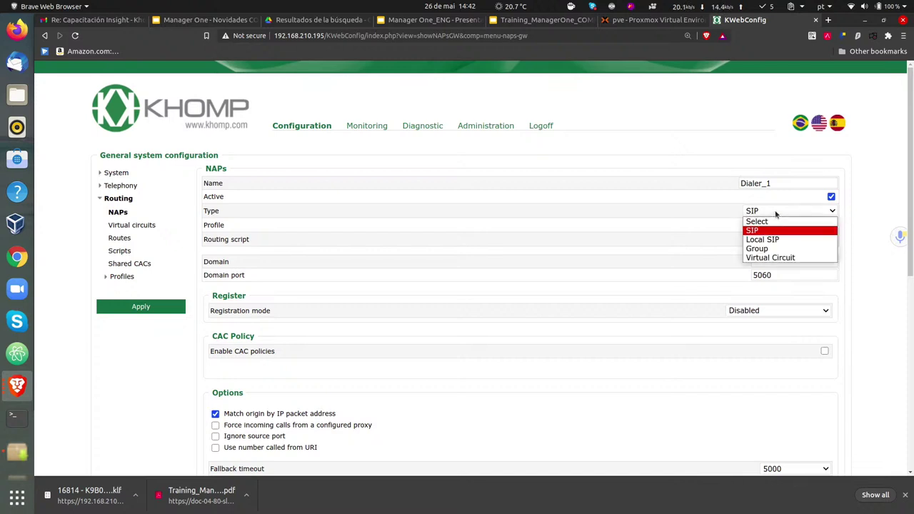
pyautogui.click(774, 212)
pyautogui.click(774, 212)
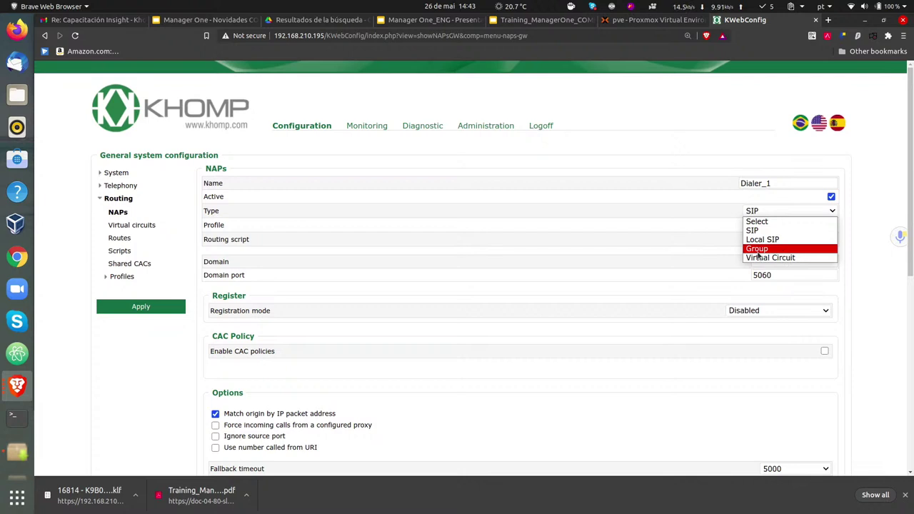
pyautogui.click(786, 230)
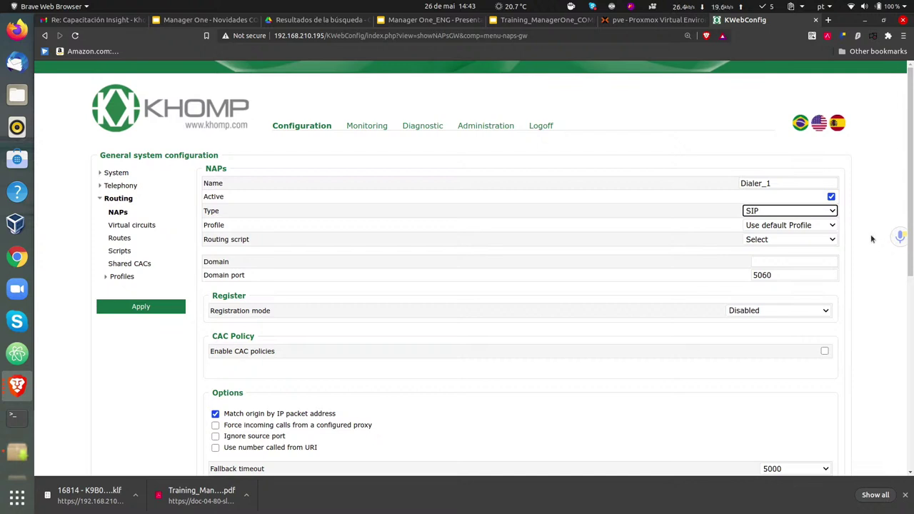
pyautogui.click(794, 212)
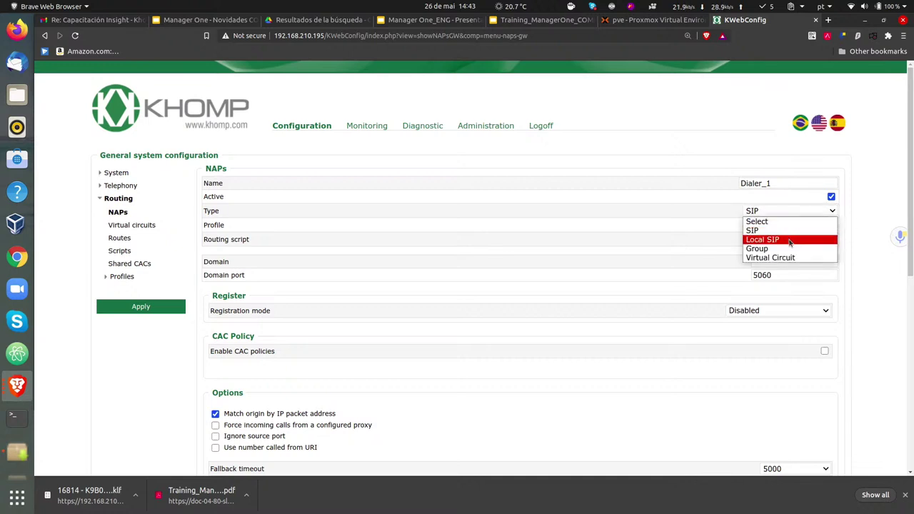
pyautogui.click(789, 238)
pyautogui.click(873, 208)
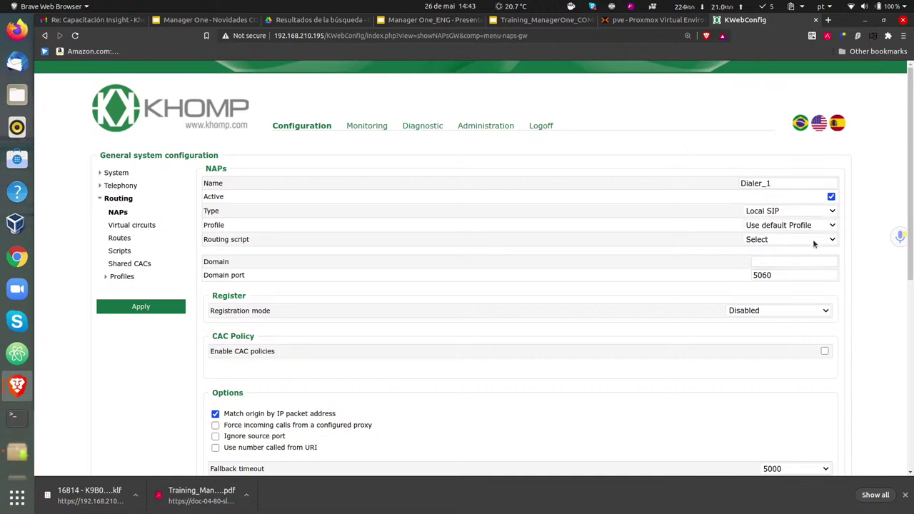
# - Enter 192.168.210.114 as the NAP's domain, keeping port 5060
pyautogui.click(766, 263)
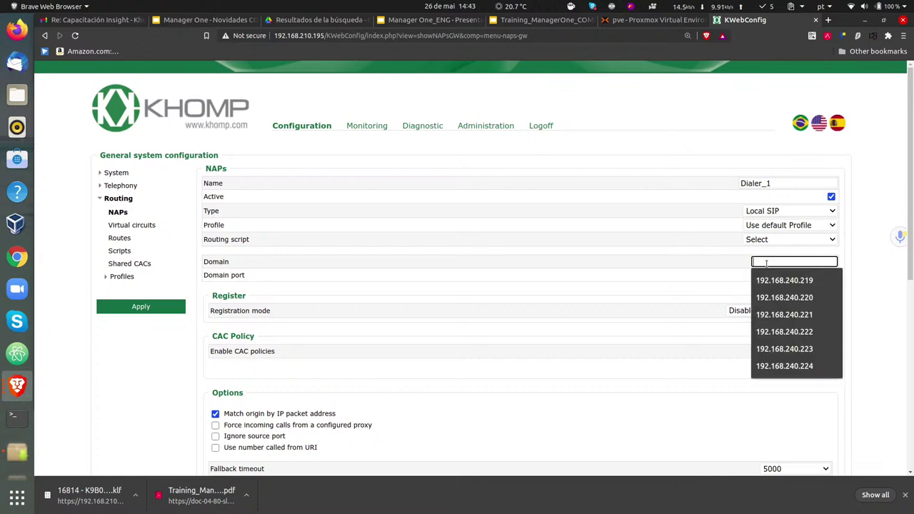
pyautogui.write('192.1')
pyautogui.write('68.21')
pyautogui.write('0.')
pyautogui.write('1')
pyautogui.press('BackSpace')
pyautogui.write('14')
pyautogui.press('BackSpace')
pyautogui.write('14')
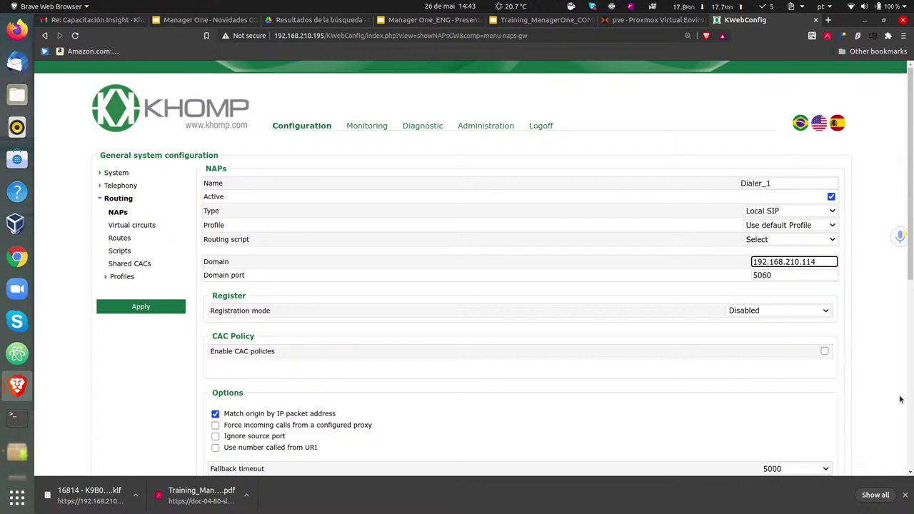
pyautogui.click(885, 348)
# - After trying UAC and UAS, set Dialer_1's registration mode to Disabled
pyautogui.scroll(-3, 828, 347)
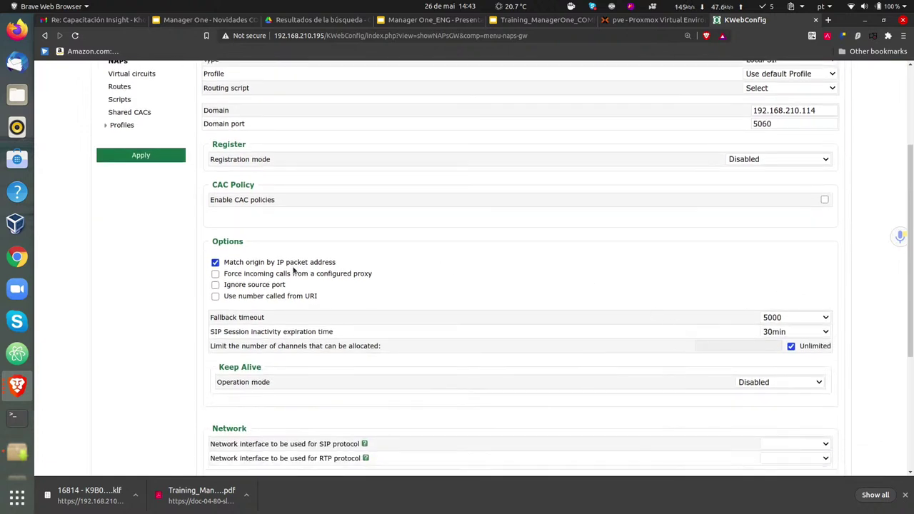
pyautogui.click(820, 162)
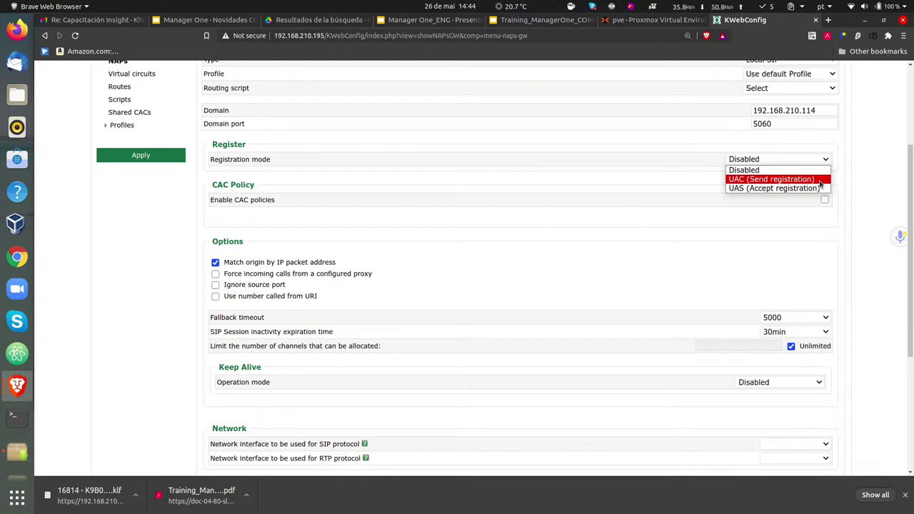
pyautogui.click(818, 181)
pyautogui.click(757, 182)
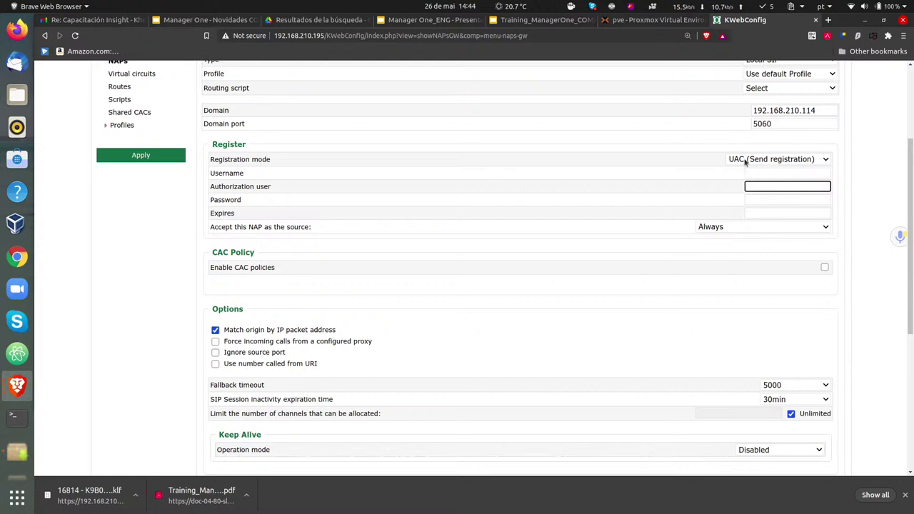
pyautogui.click(745, 163)
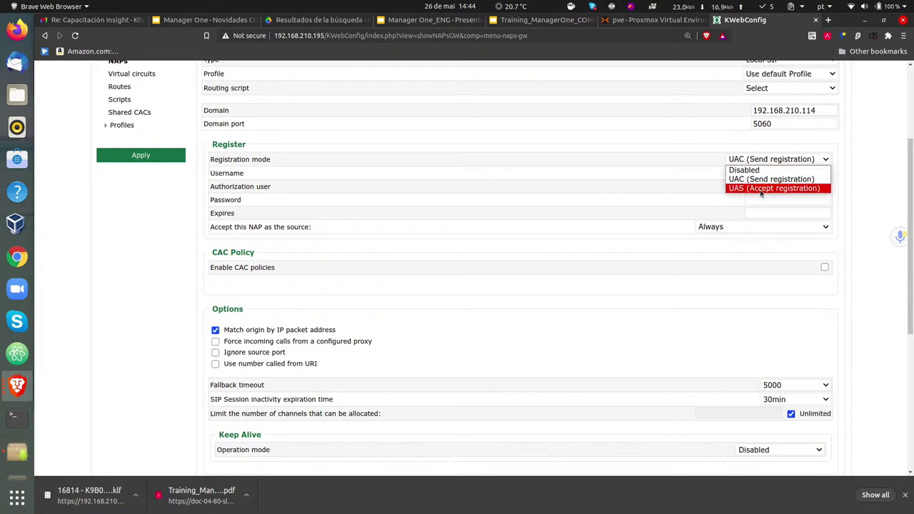
pyautogui.click(761, 190)
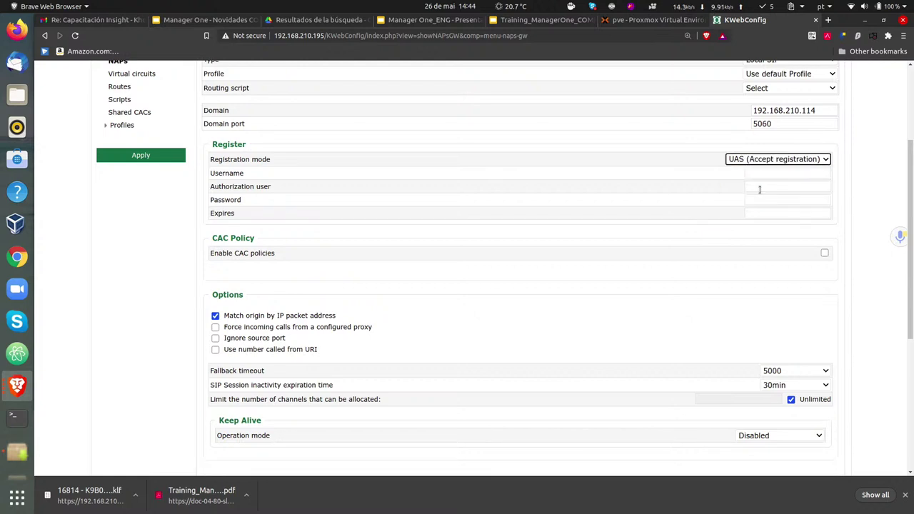
pyautogui.click(794, 175)
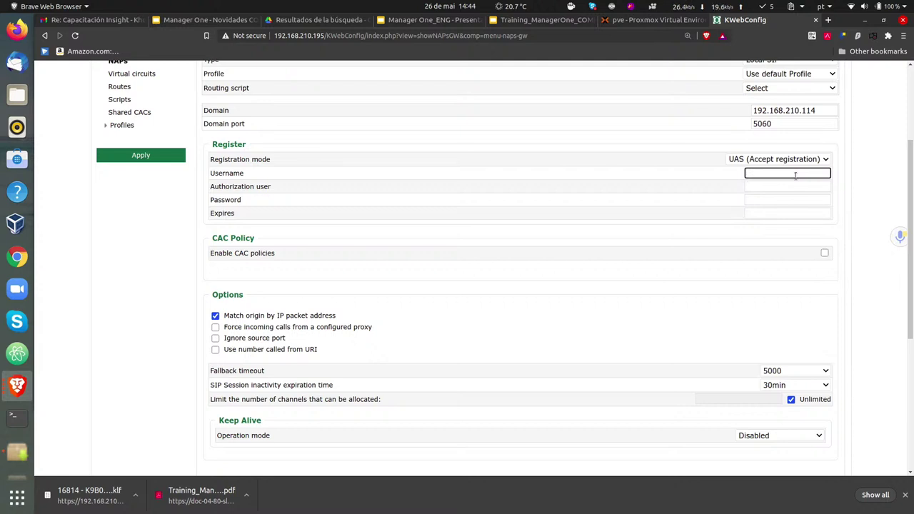
pyautogui.click(820, 214)
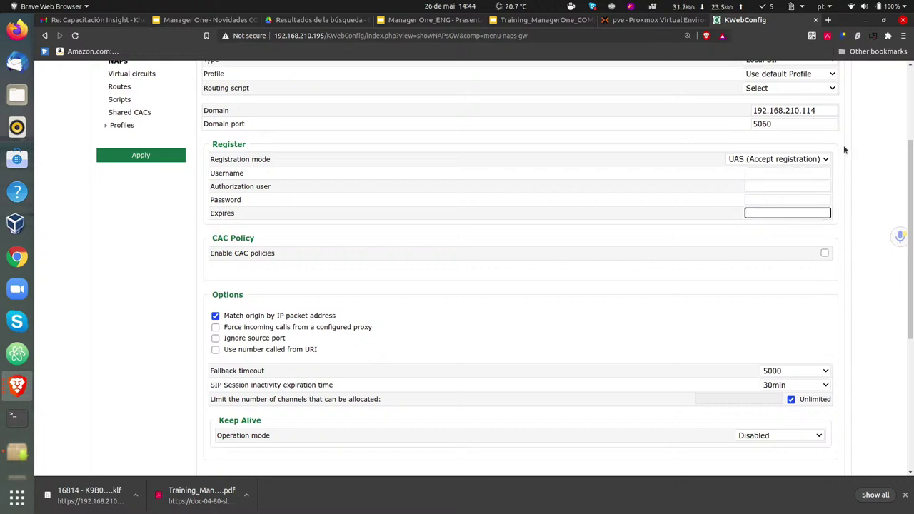
pyautogui.click(807, 158)
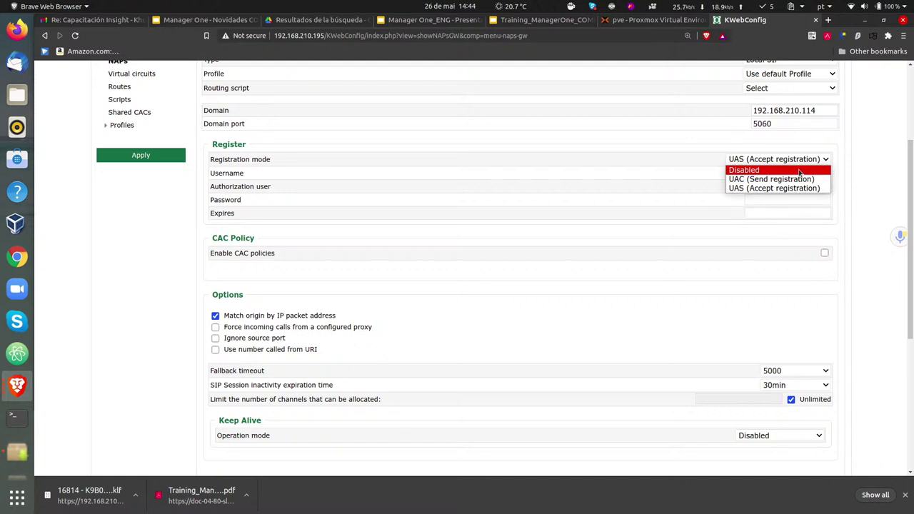
pyautogui.click(799, 172)
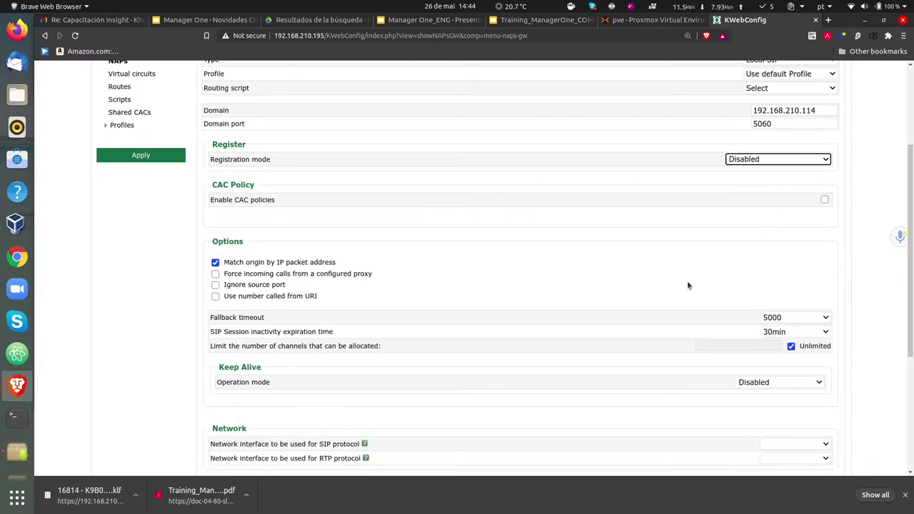
pyautogui.click(571, 265)
pyautogui.scroll(1, 571, 265)
pyautogui.scroll(-3, 569, 267)
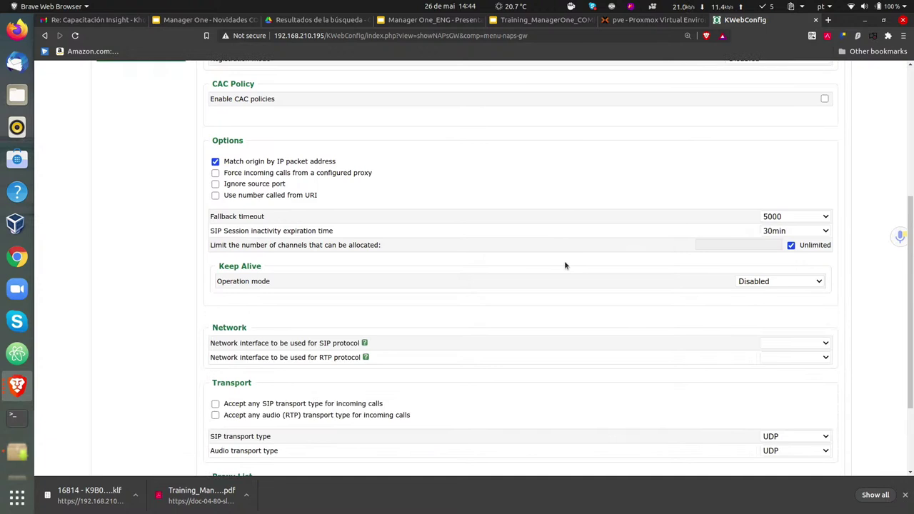
pyautogui.scroll(2, 564, 265)
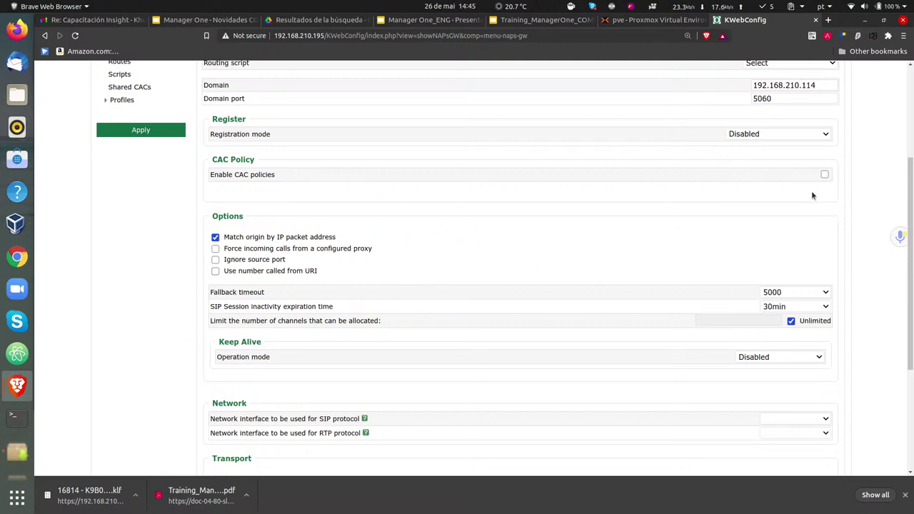
pyautogui.scroll(3, 910, 182)
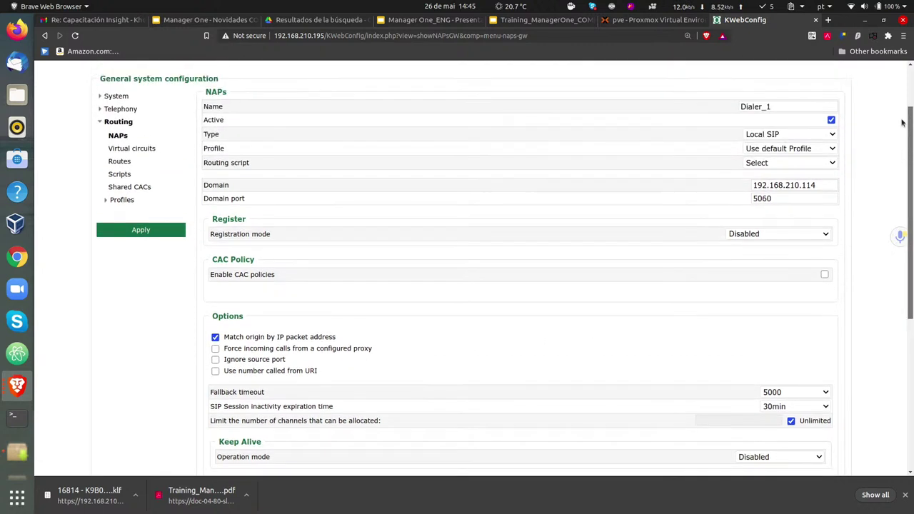
pyautogui.click(794, 189)
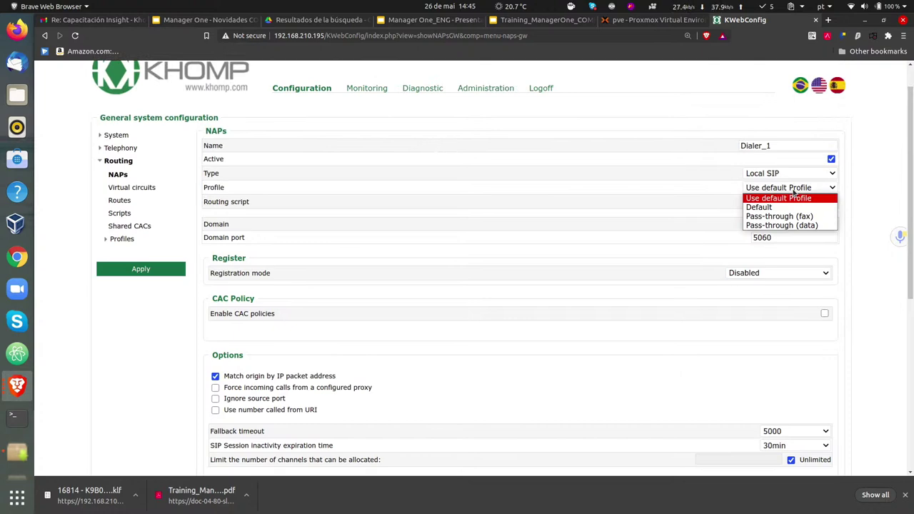
pyautogui.click(860, 166)
pyautogui.moveTo(912, 128); pyautogui.dragTo(888, 333)
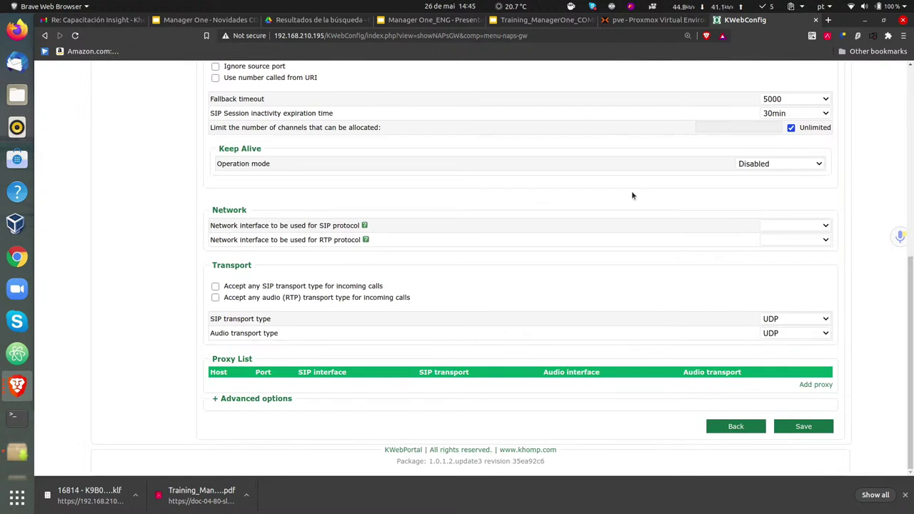
pyautogui.scroll(5, 491, 287)
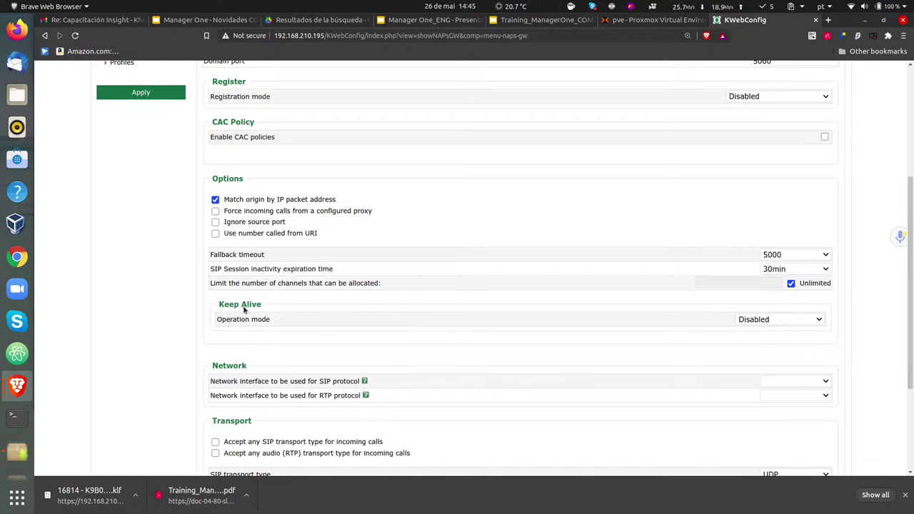
pyautogui.click(794, 325)
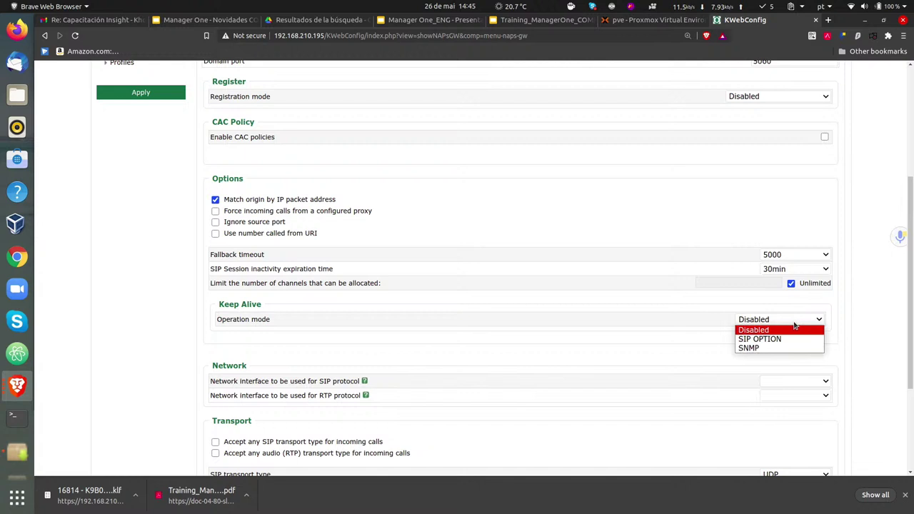
pyautogui.click(786, 340)
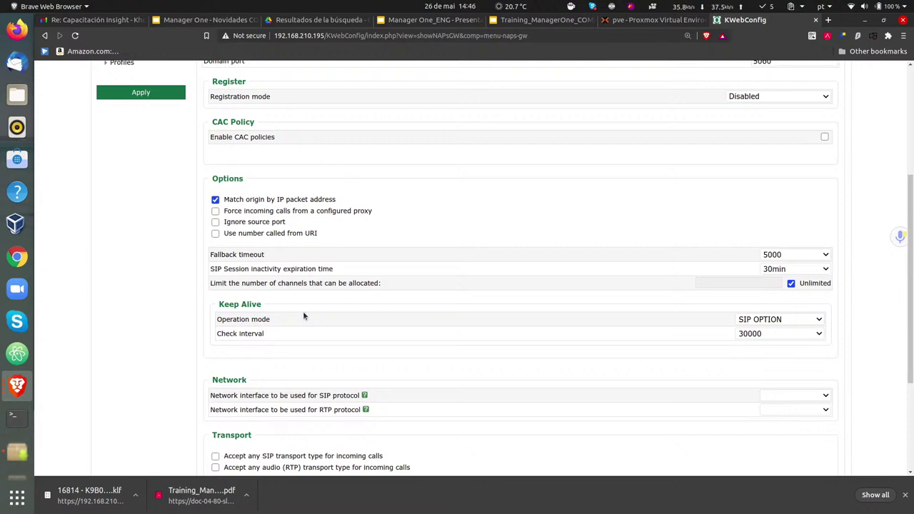
pyautogui.click(741, 334)
pyautogui.click(713, 352)
pyautogui.moveTo(911, 192); pyautogui.dragTo(894, 274)
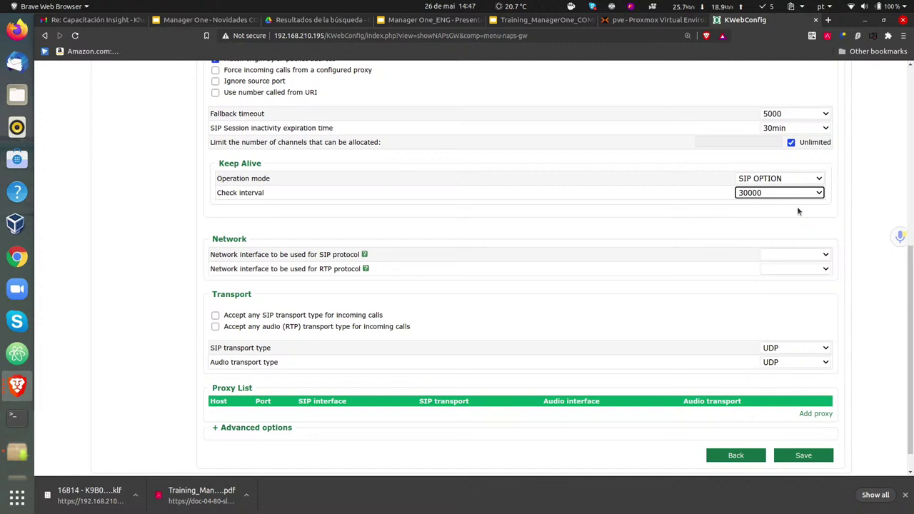
pyautogui.click(843, 195)
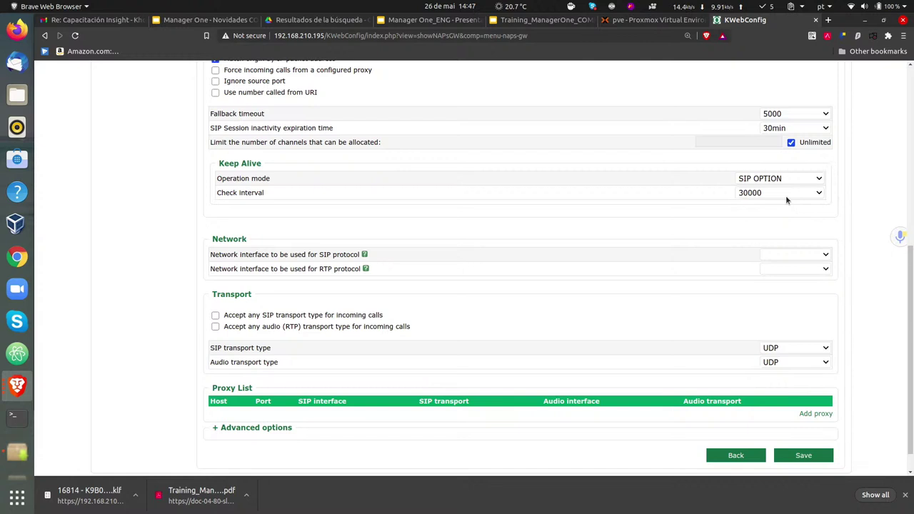
pyautogui.click(781, 179)
pyautogui.click(777, 189)
pyautogui.click(850, 169)
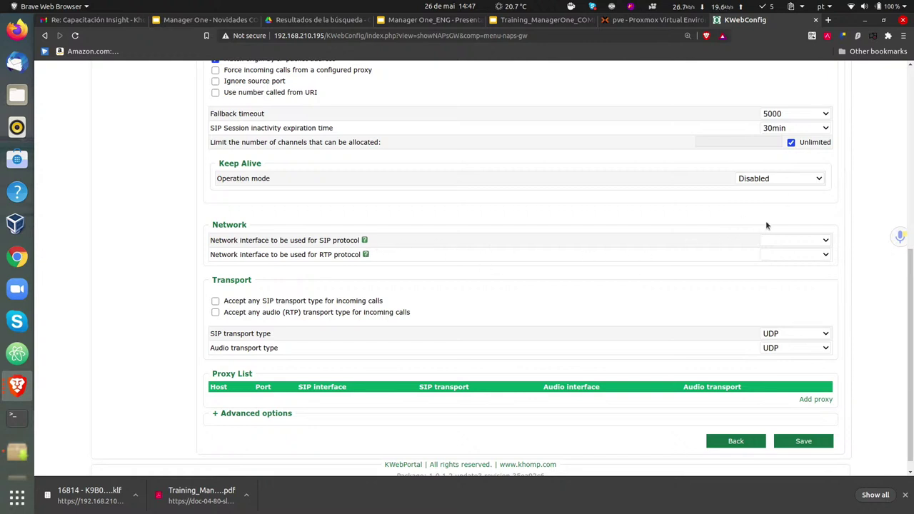
pyautogui.click(814, 243)
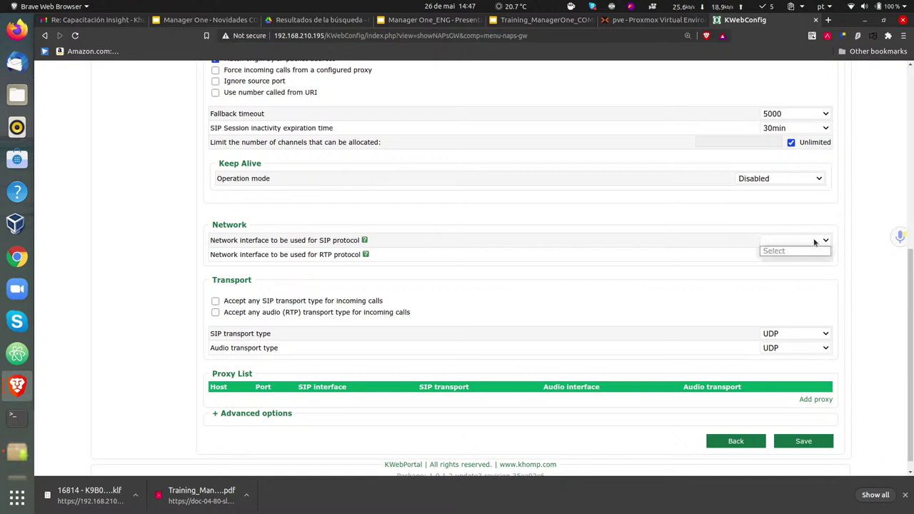
pyautogui.click(859, 217)
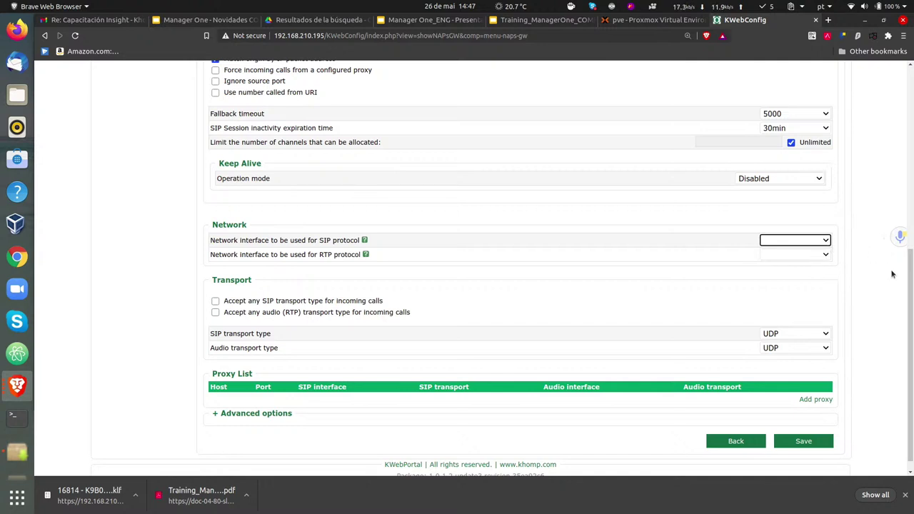
pyautogui.moveTo(908, 286); pyautogui.dragTo(911, 207)
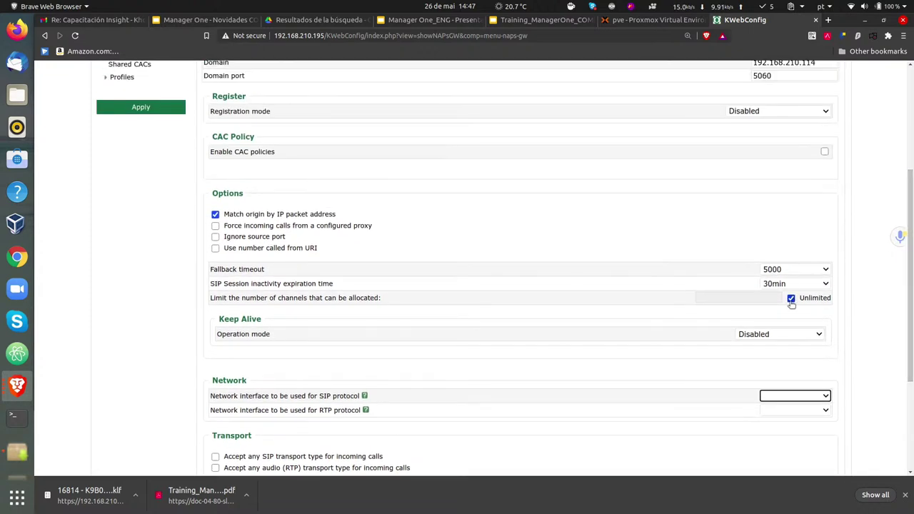
pyautogui.click(823, 397)
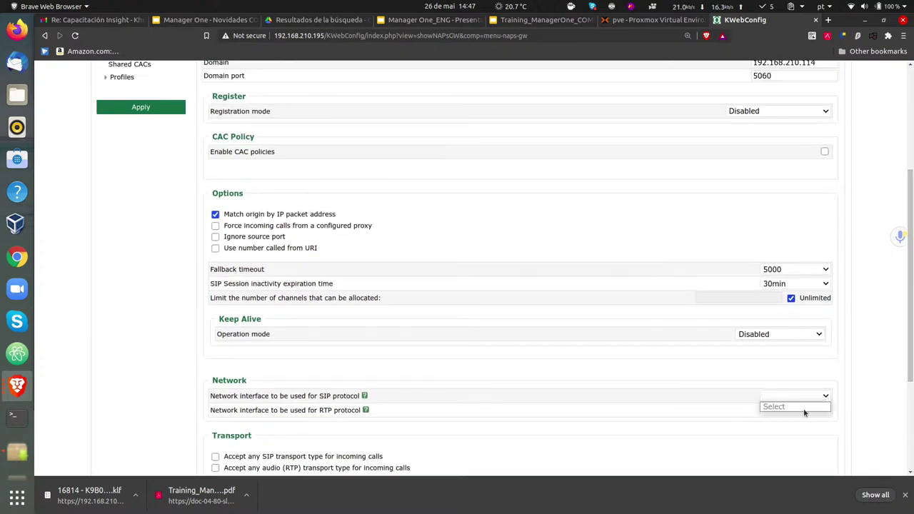
pyautogui.click(841, 397)
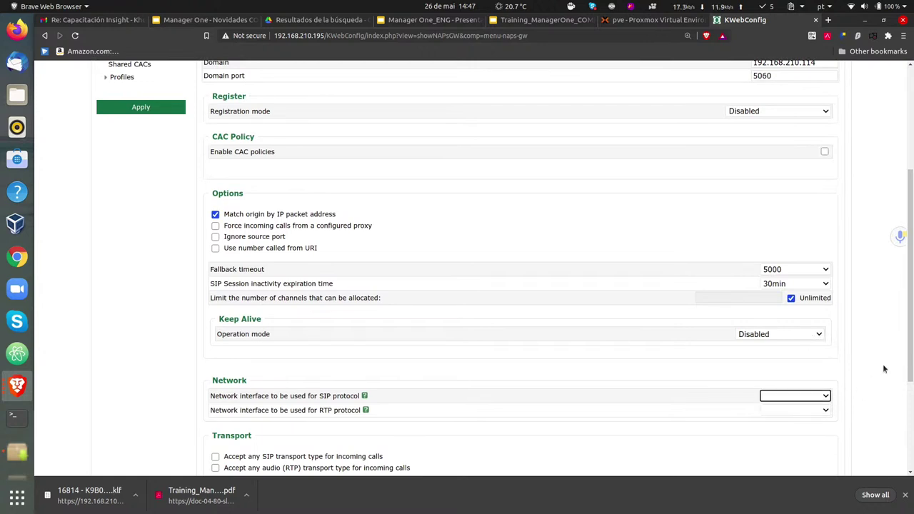
pyautogui.click(813, 412)
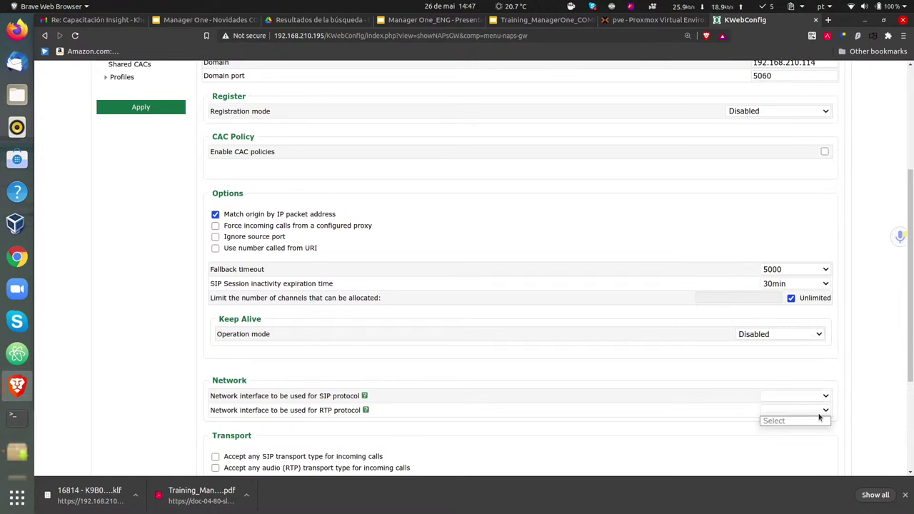
pyautogui.click(850, 396)
pyautogui.moveTo(909, 337); pyautogui.dragTo(912, 165)
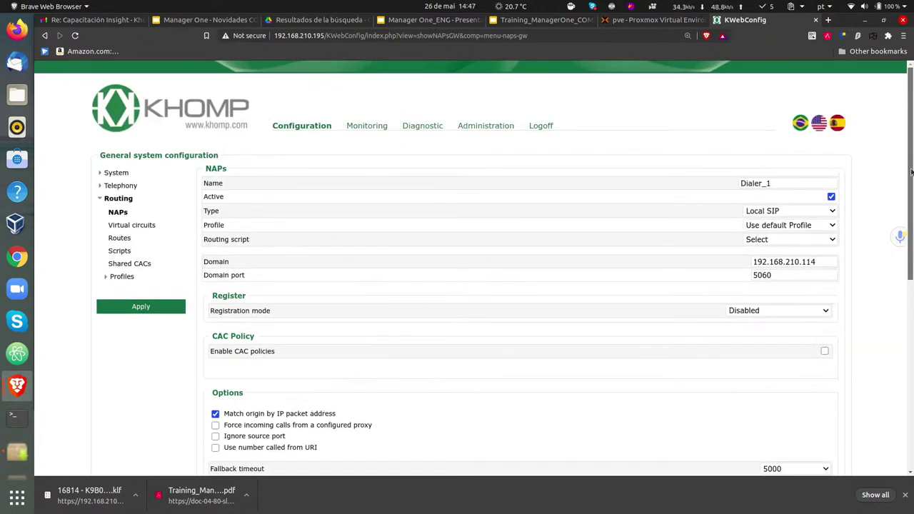
pyautogui.scroll(-2, 912, 209)
pyautogui.scroll(2, 911, 213)
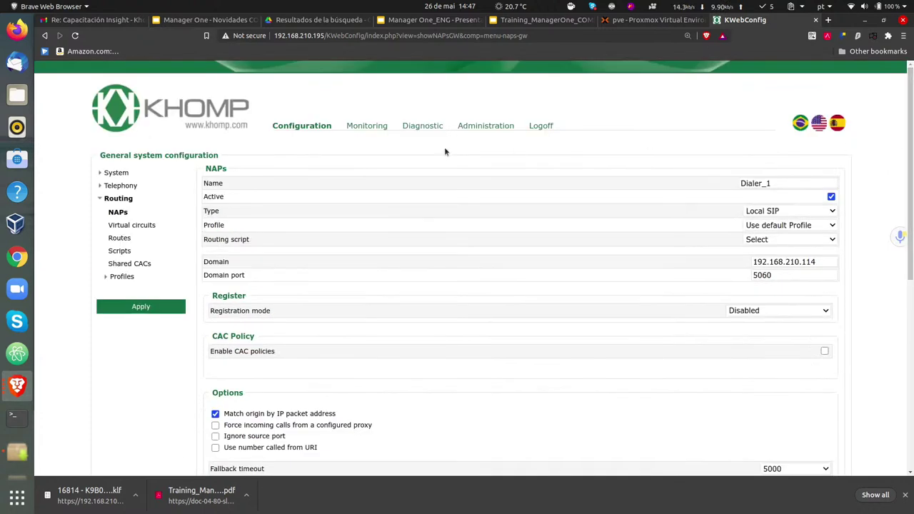
# - Set network interface ens18 to get its address by DHCP (Dynamic)
pyautogui.click(116, 174)
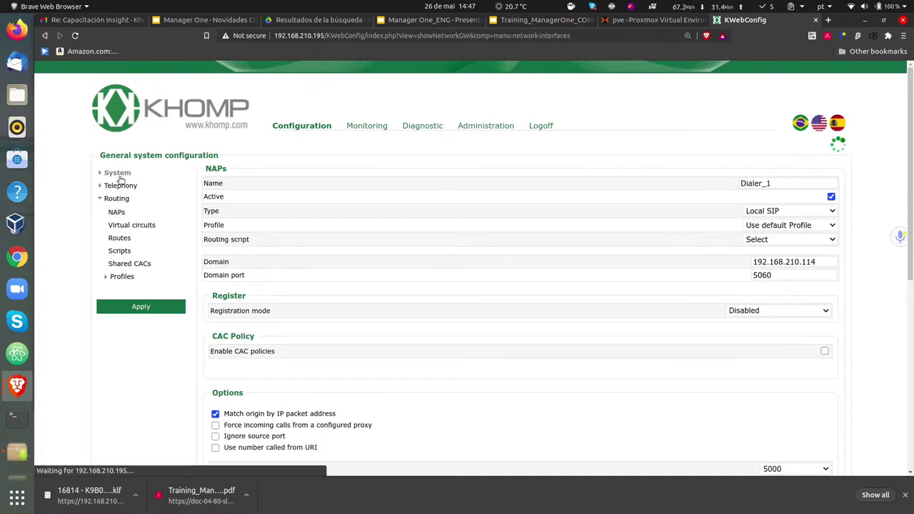
pyautogui.click(120, 186)
pyautogui.click(122, 173)
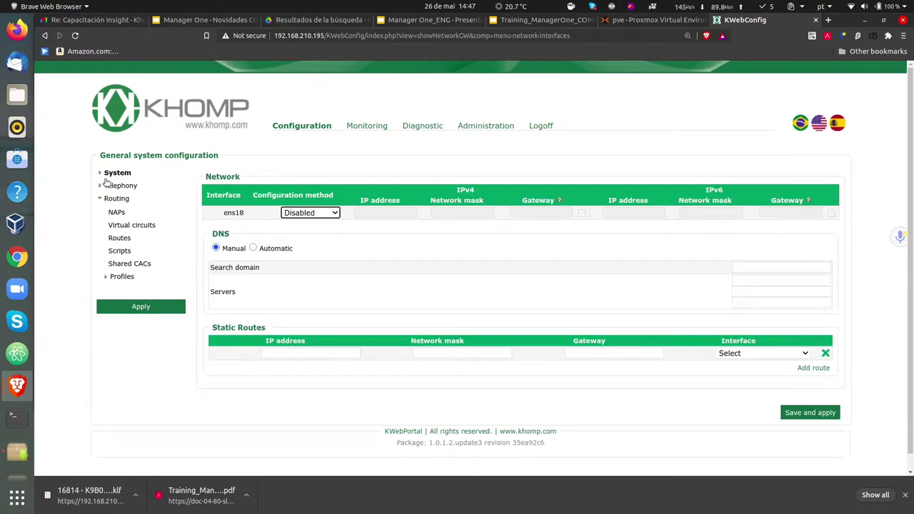
pyautogui.click(107, 174)
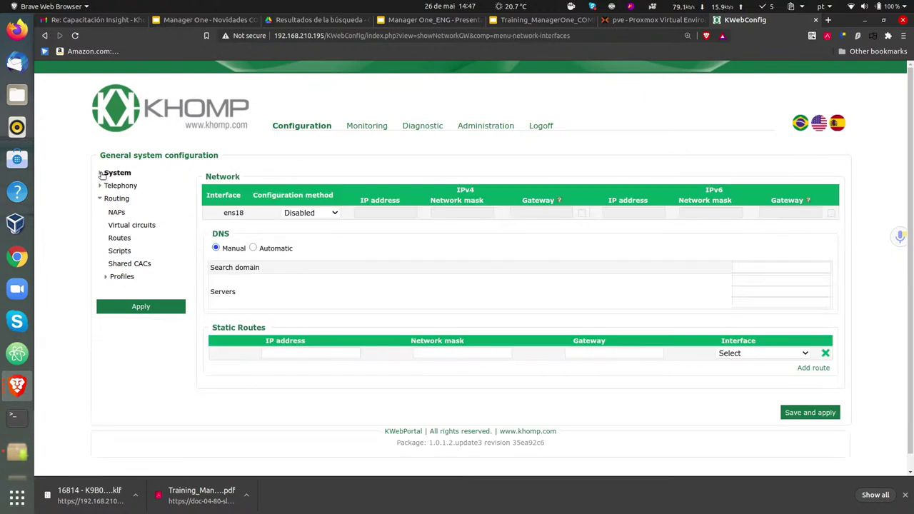
pyautogui.click(331, 215)
pyautogui.click(334, 236)
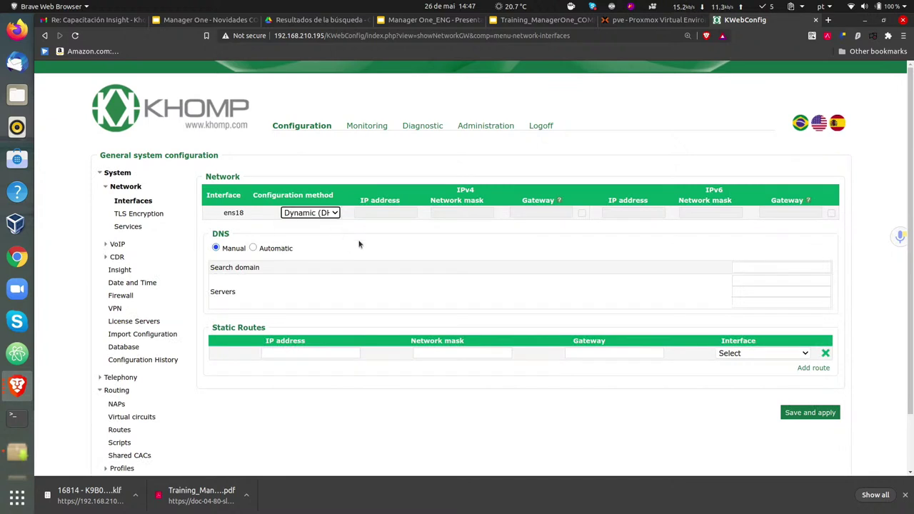
# - Save and apply the network settings, confirming the reload, then switch to Proxmox
pyautogui.click(799, 417)
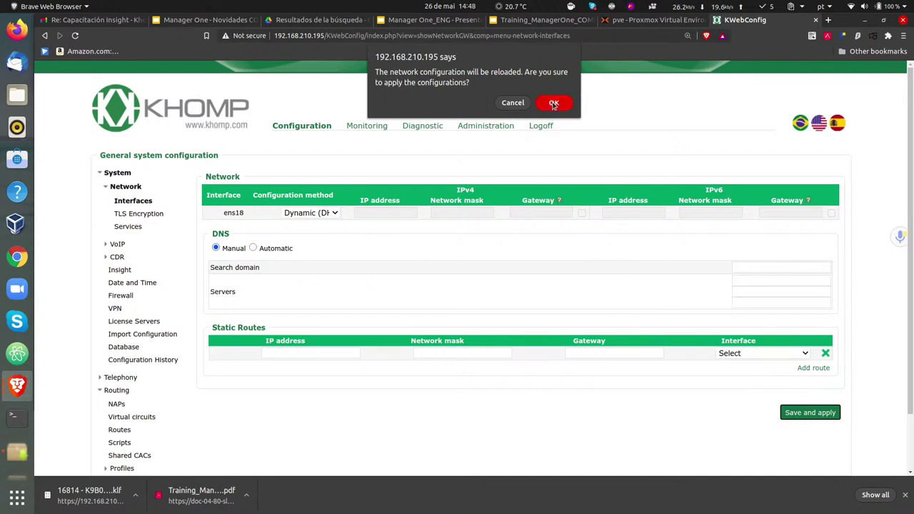
pyautogui.click(554, 104)
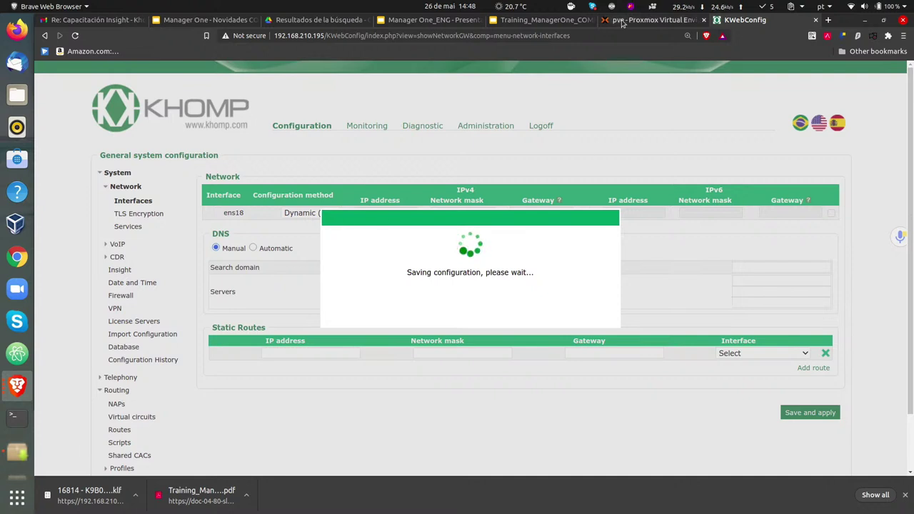
pyautogui.hotkey('ctrl', 'shift', 'Tab')
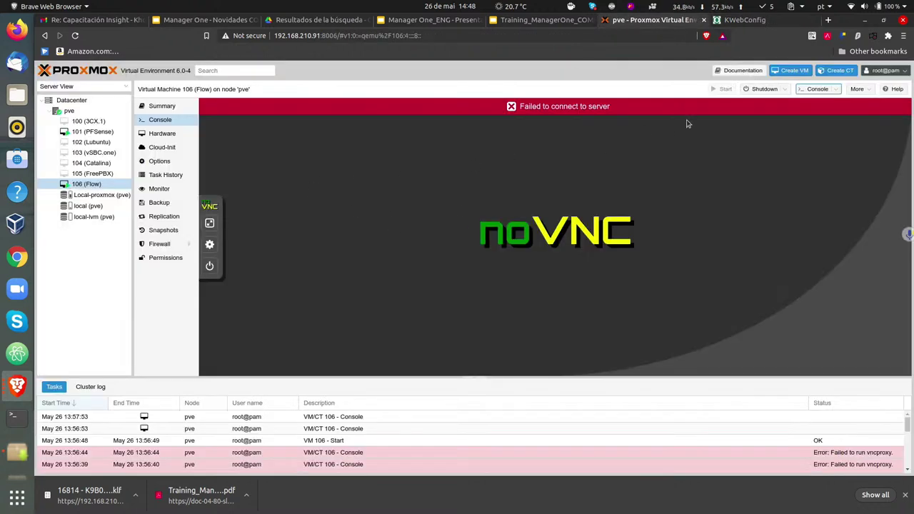
# - Read Flow VM 106's console address 192.168.210.197, then return to KWebConfig
pyautogui.click(817, 89)
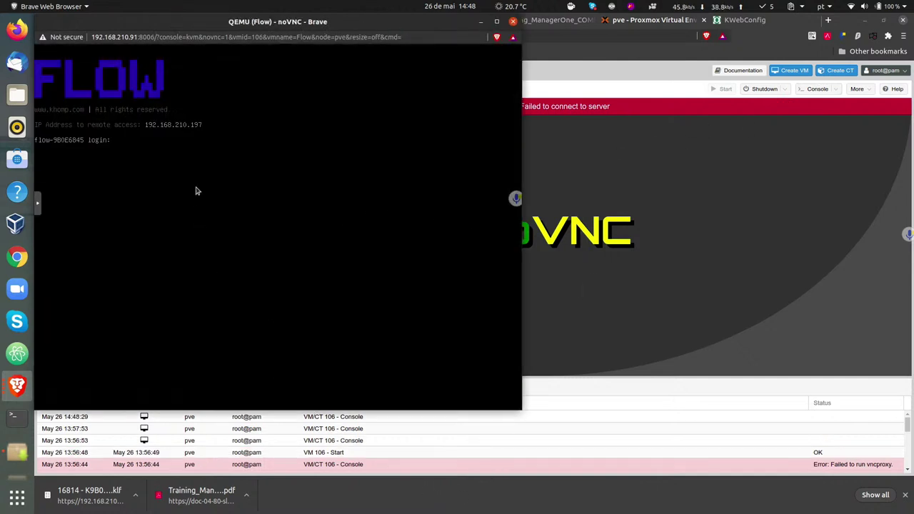
pyautogui.click(742, 19)
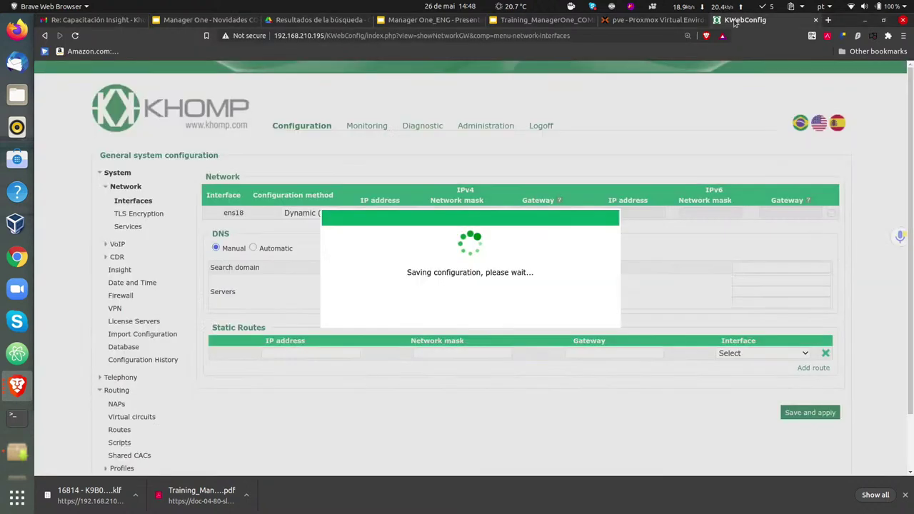
pyautogui.click(329, 36)
pyautogui.click(323, 35)
pyautogui.moveTo(345, 35); pyautogui.dragTo(662, 36)
pyautogui.press('BackSpace')
pyautogui.press('BackSpace')
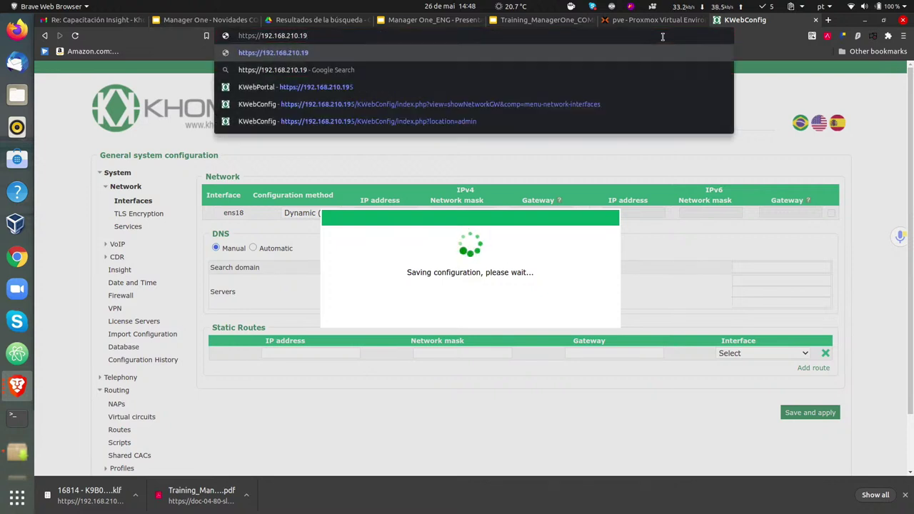
pyautogui.write('7')
pyautogui.press('Return')
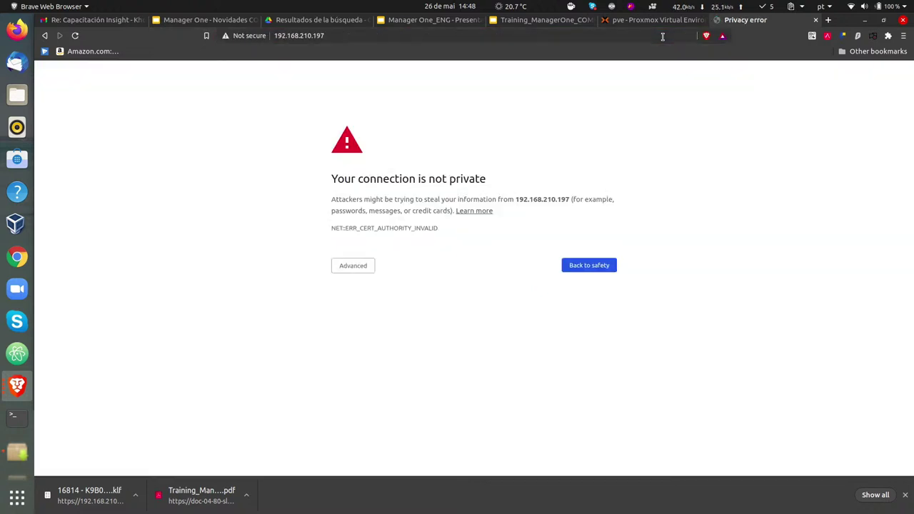
pyautogui.click(352, 266)
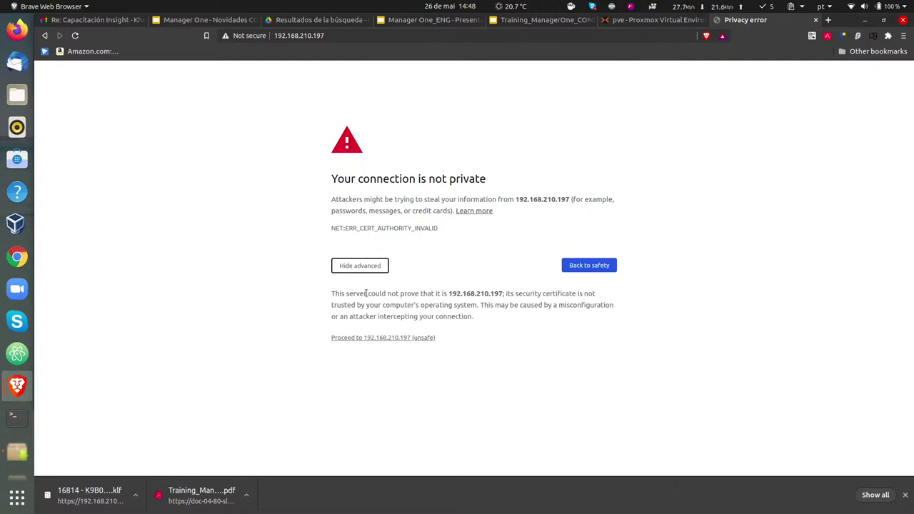
pyautogui.click(365, 337)
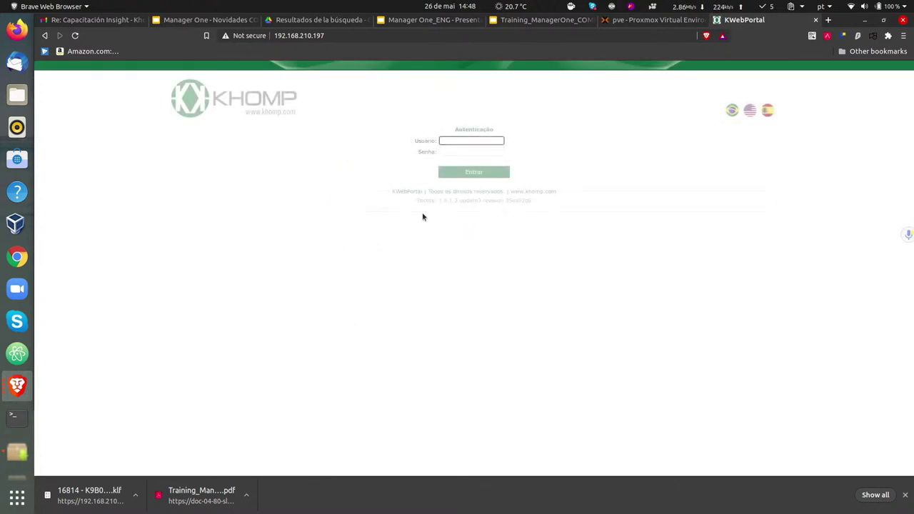
# - Log in to the portal with the admin username and password, dismissing the translation prompt
pyautogui.write('admin')
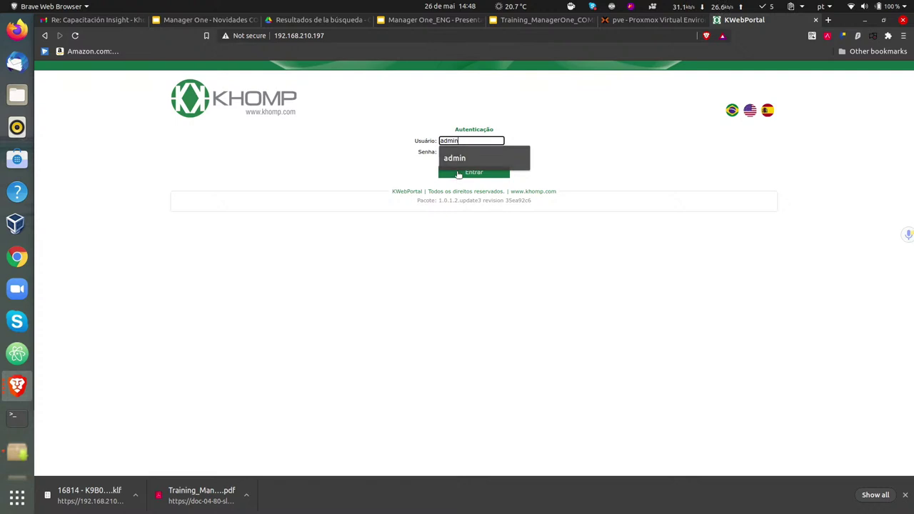
pyautogui.press('Tab')
pyautogui.write('admin')
pyautogui.click(457, 175)
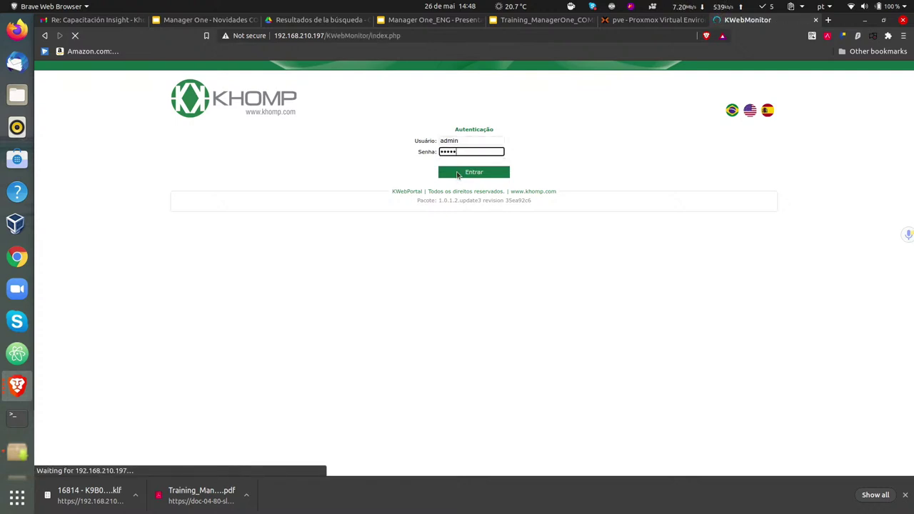
pyautogui.click(349, 113)
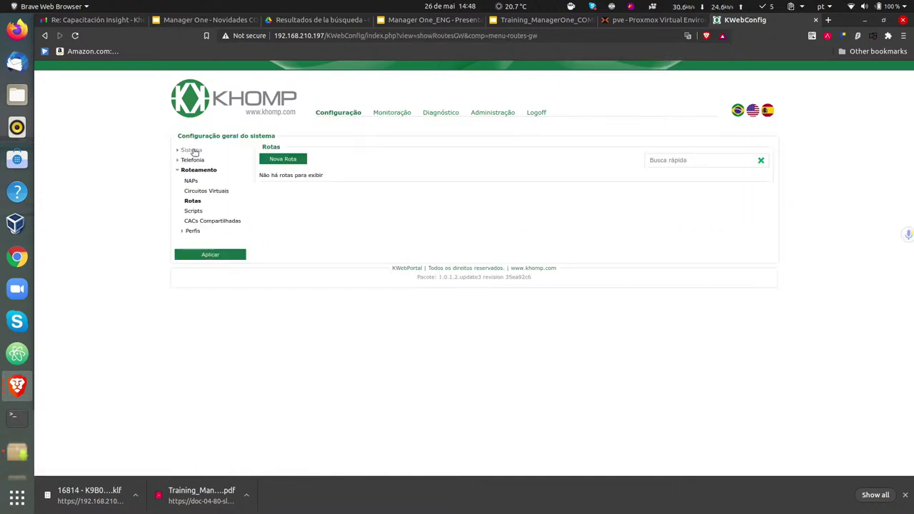
# - Open the Sistema network interface settings for ens18
pyautogui.click(192, 150)
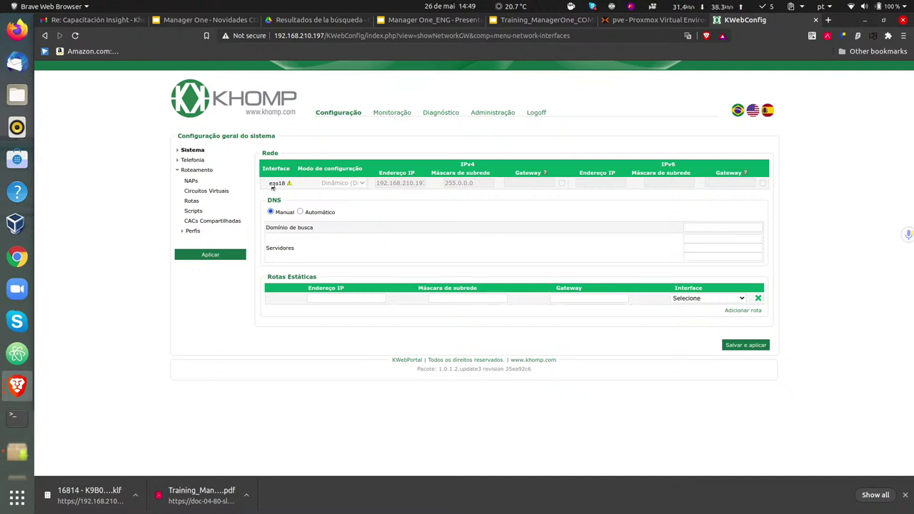
# - Start a new SIP Local NAP with the default profile on interface ens18 (IPv4)
pyautogui.click(190, 181)
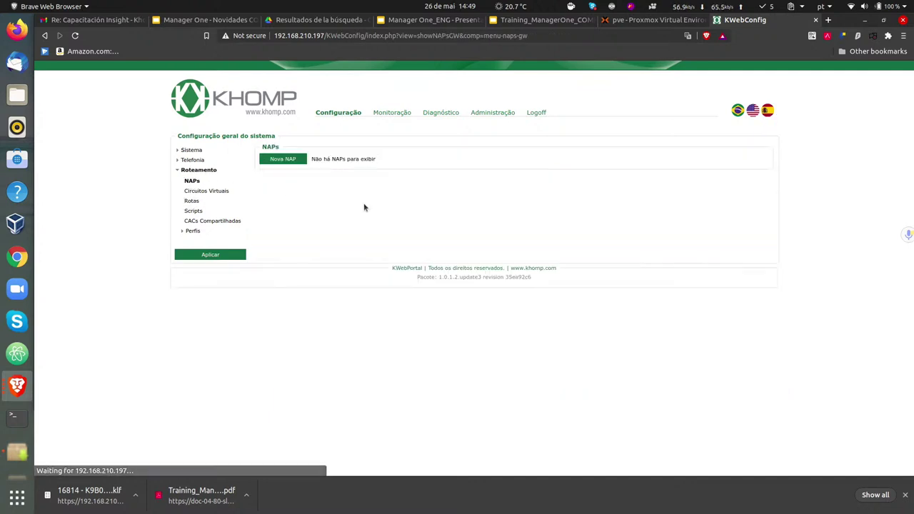
pyautogui.click(273, 159)
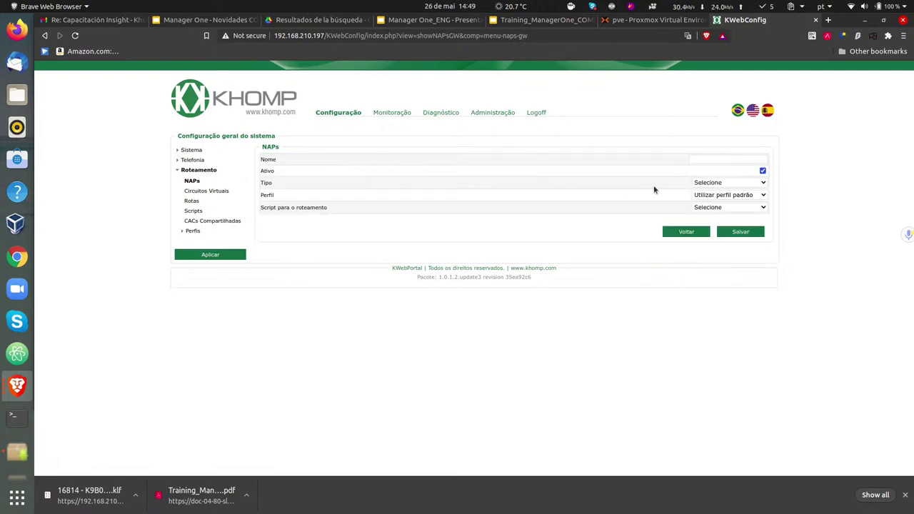
pyautogui.click(746, 199)
pyautogui.click(741, 195)
pyautogui.click(737, 183)
pyautogui.click(718, 202)
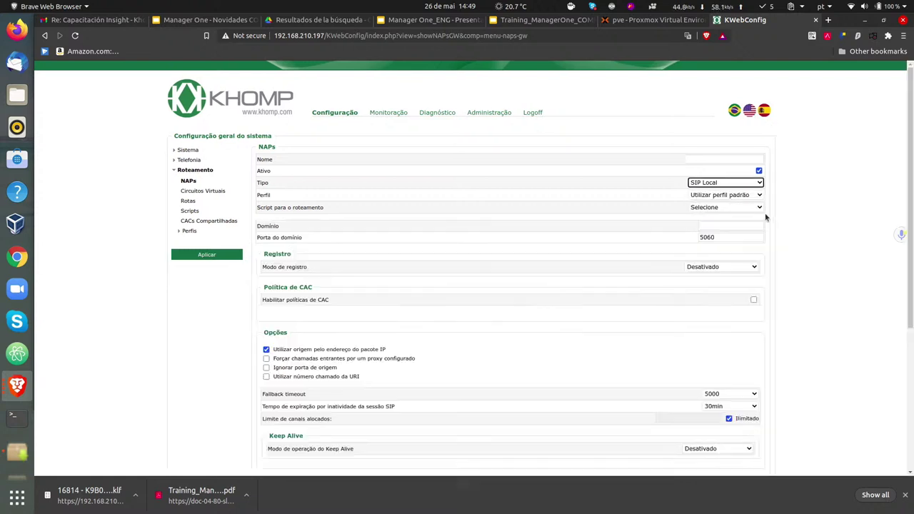
pyautogui.scroll(-5, 839, 227)
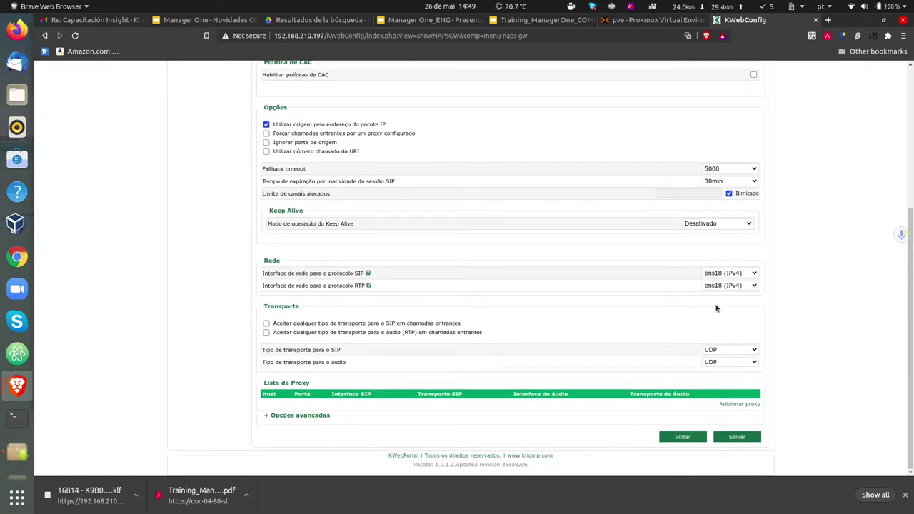
pyautogui.click(725, 273)
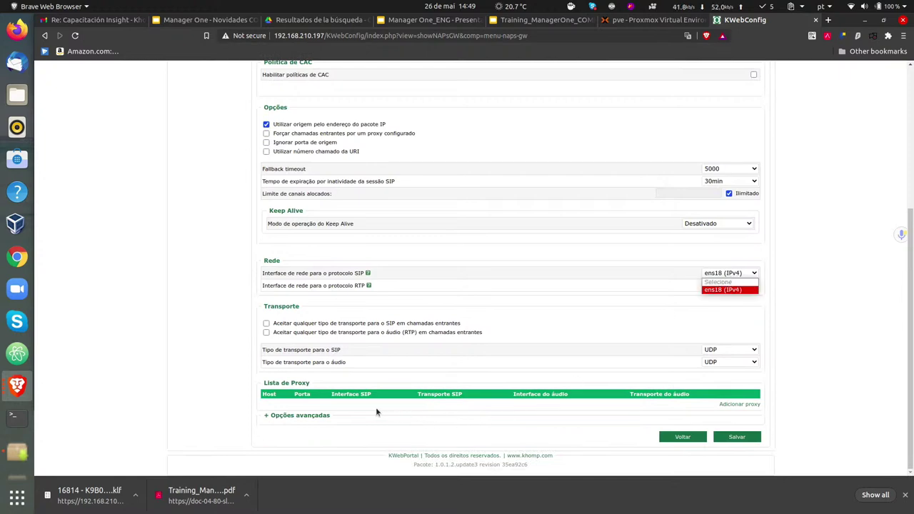
pyautogui.hotkey('ctrl', '+')
pyautogui.hotkey('ctrl', '+')
pyautogui.hotkey('ctrl', '+')
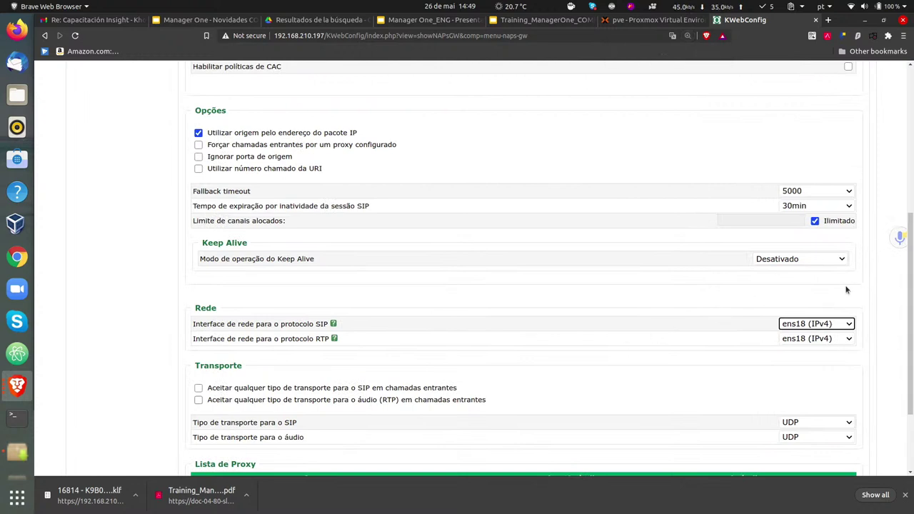
pyautogui.click(828, 328)
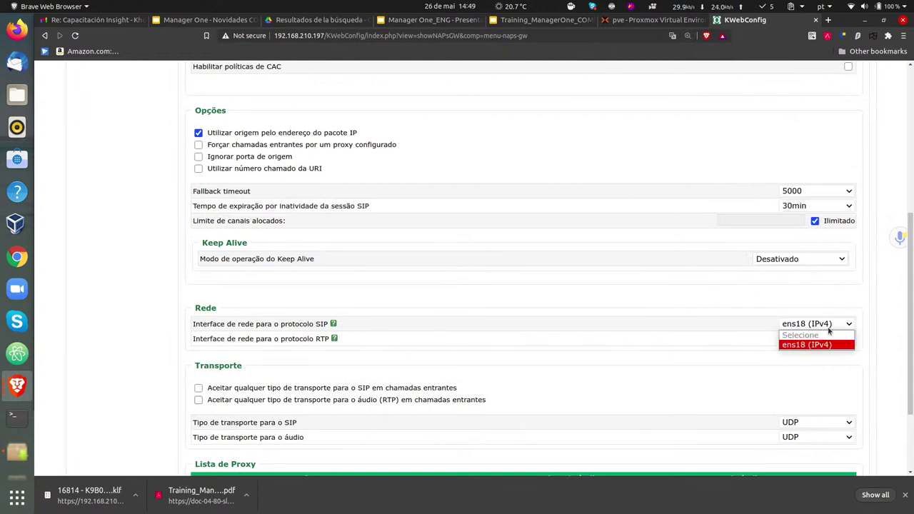
pyautogui.click(866, 309)
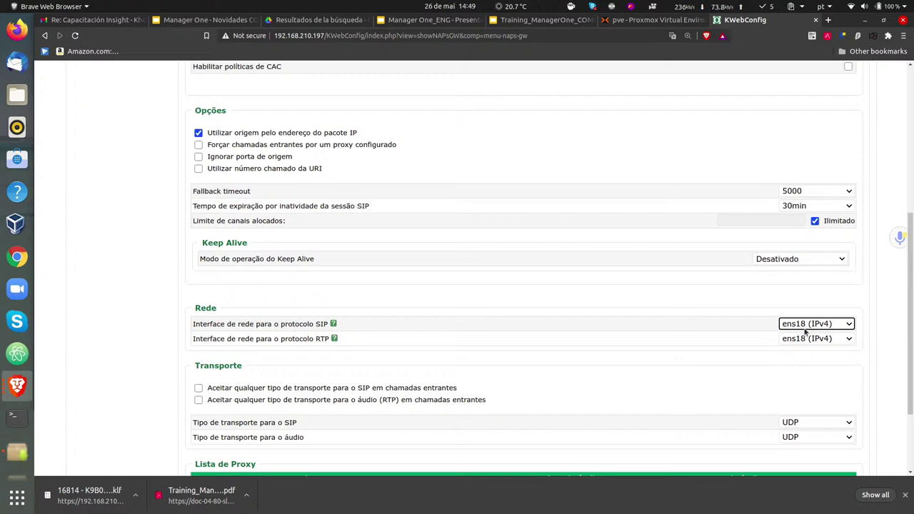
# - Name the NAP PBX and set its domain to 192.168.240.220
pyautogui.scroll(-3, 814, 324)
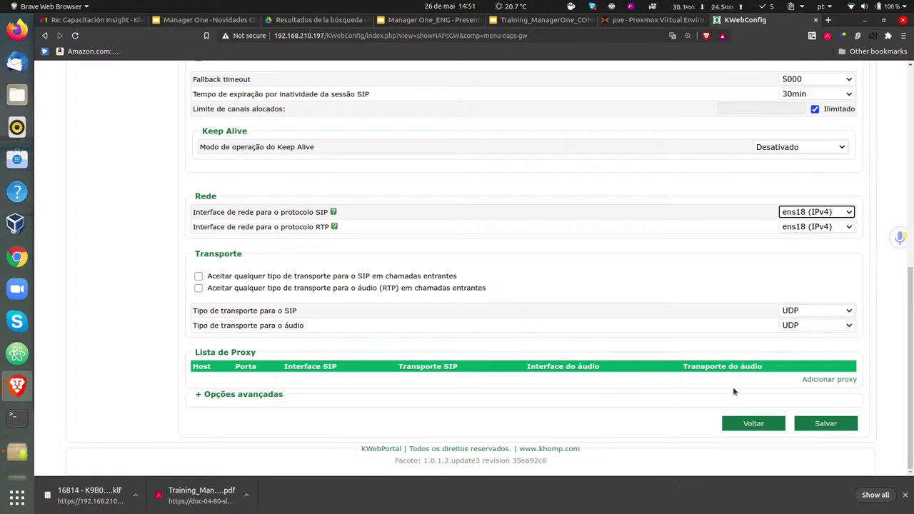
pyautogui.moveTo(910, 320); pyautogui.dragTo(895, 92)
pyautogui.click(774, 191)
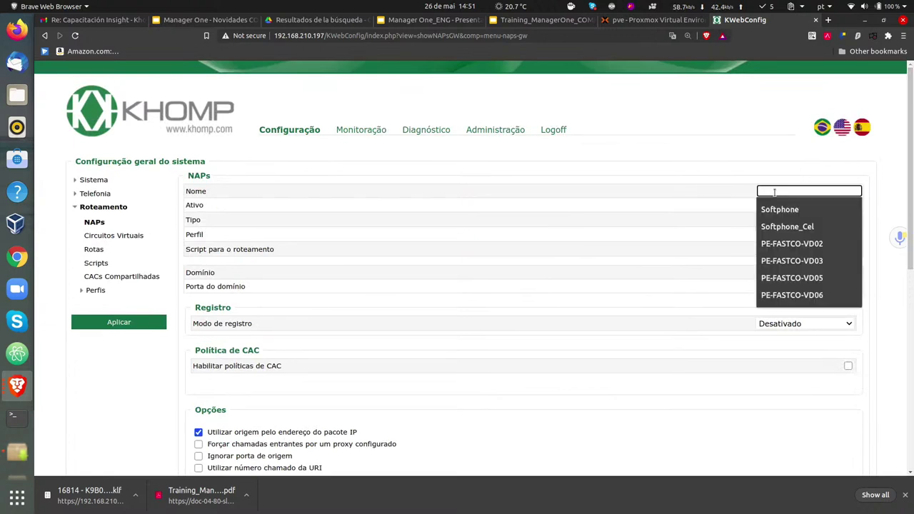
pyautogui.write('PBX')
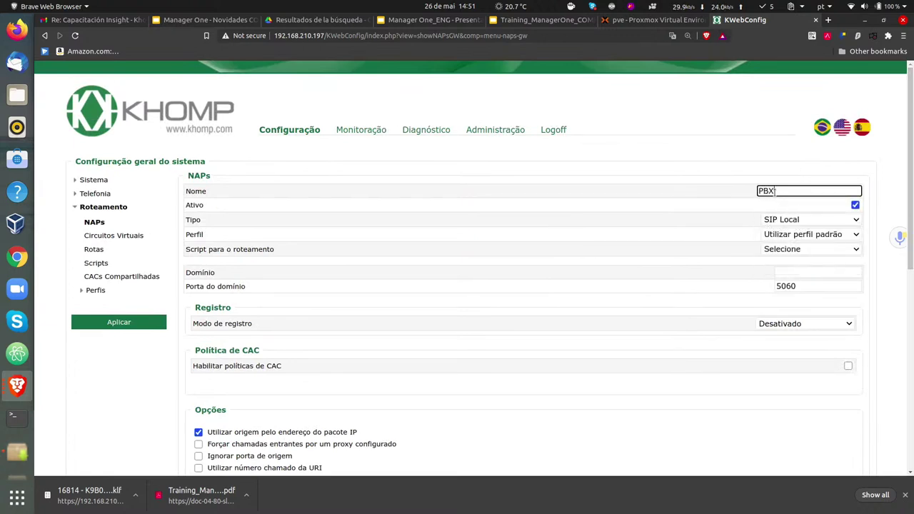
pyautogui.click(836, 274)
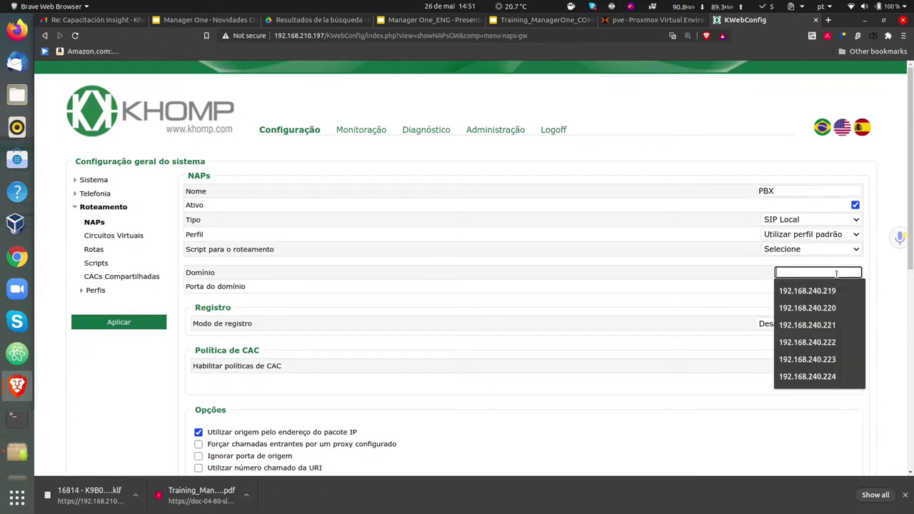
pyautogui.press('Down')
pyautogui.press('Down')
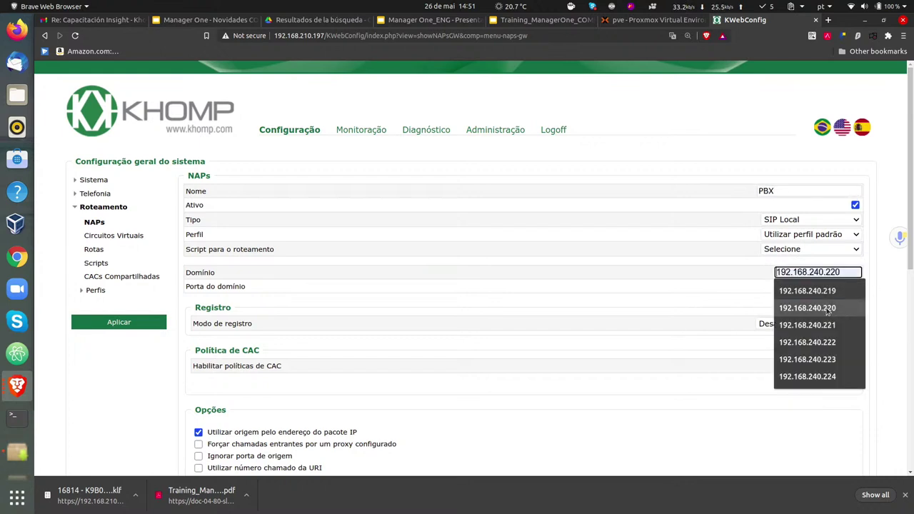
pyautogui.press('Return')
pyautogui.click(877, 276)
pyautogui.scroll(-2, 877, 277)
pyautogui.scroll(-5, 872, 271)
pyautogui.scroll(-1, 866, 285)
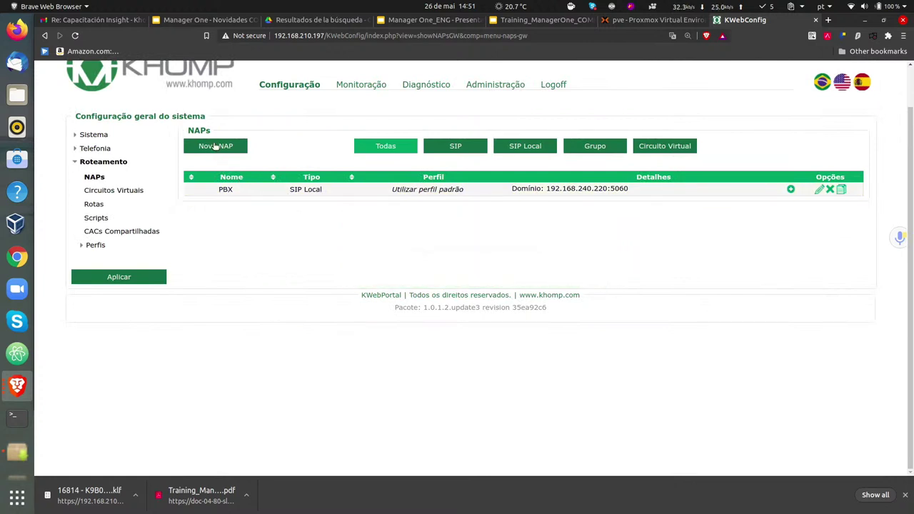
# - Create a SIP Local NAP named SBC with domain 192.168.240.221 and save it
pyautogui.click(216, 147)
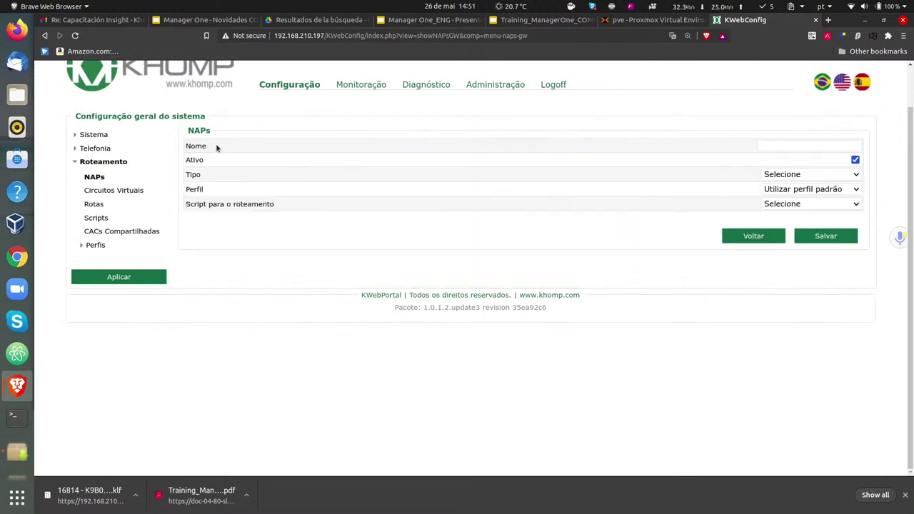
pyautogui.click(784, 147)
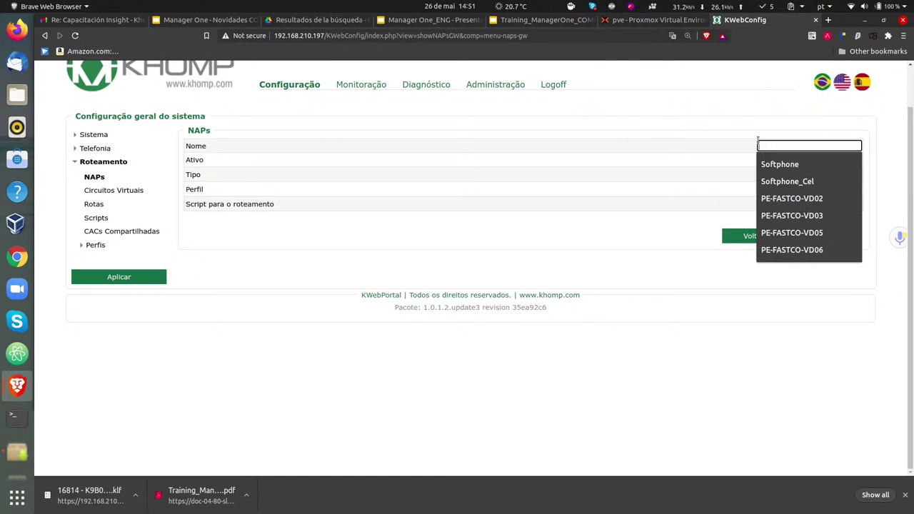
pyautogui.write('SBC')
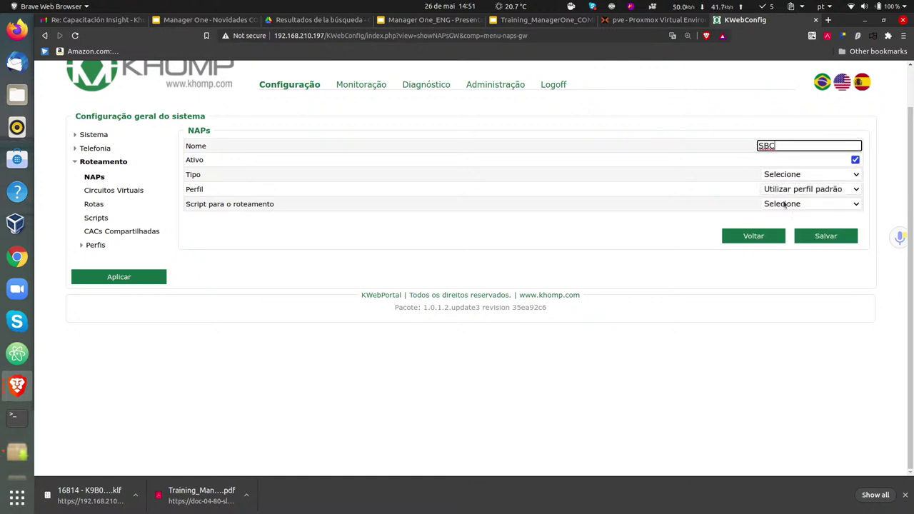
pyautogui.click(778, 179)
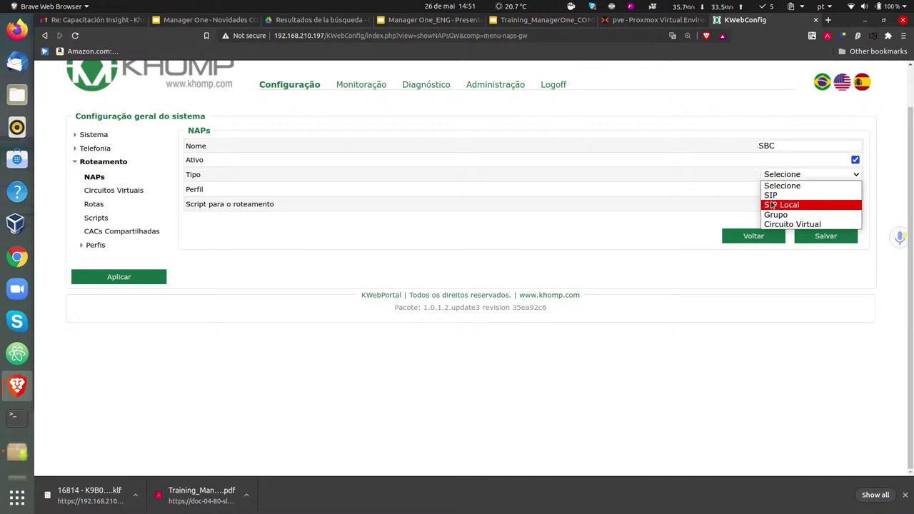
pyautogui.click(774, 205)
pyautogui.click(800, 226)
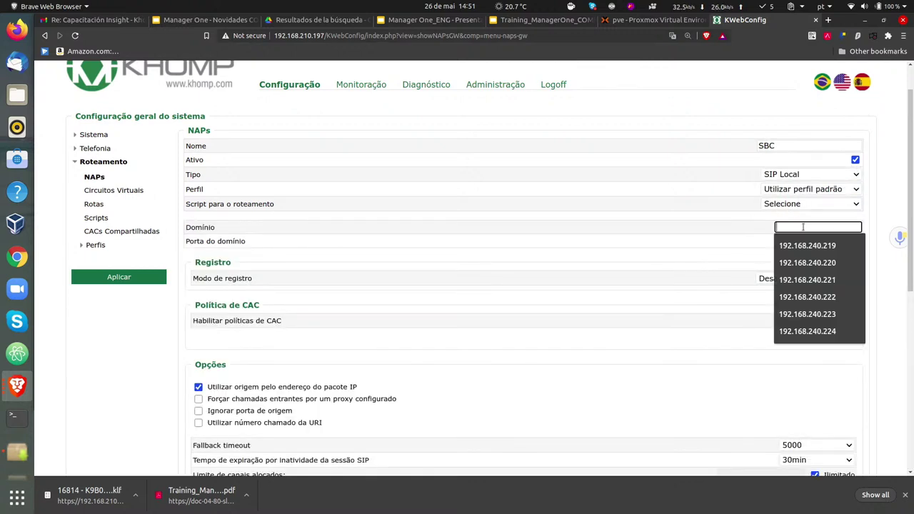
pyautogui.click(819, 281)
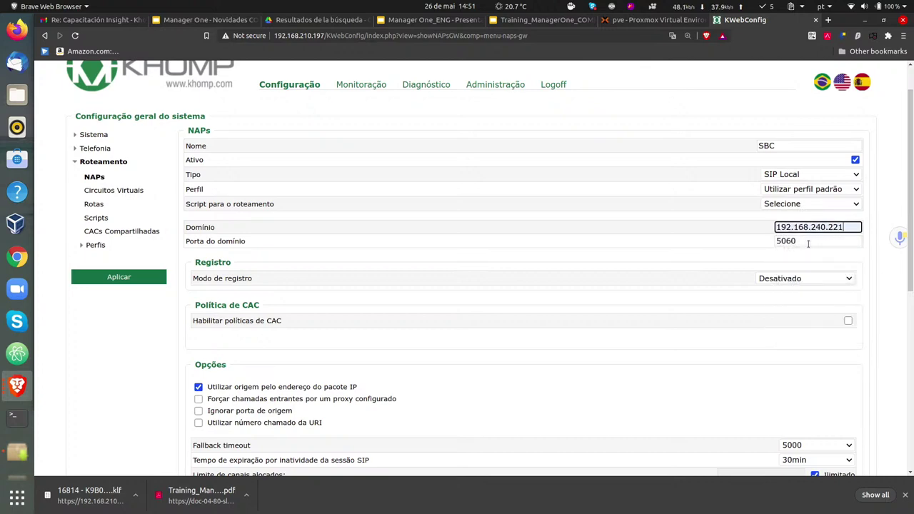
pyautogui.click(882, 253)
pyautogui.scroll(-5, 882, 253)
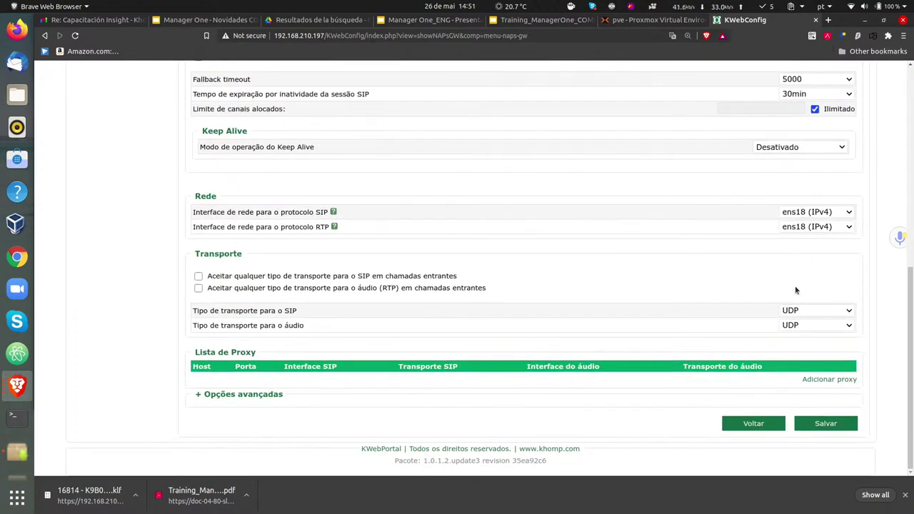
pyautogui.click(820, 426)
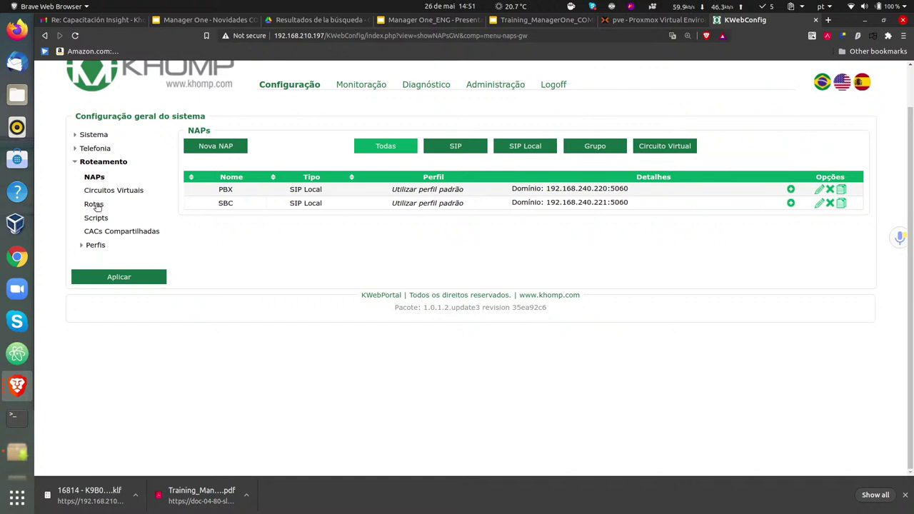
# - Switch the interface to English and start a new route named Outbound
pyautogui.click(97, 205)
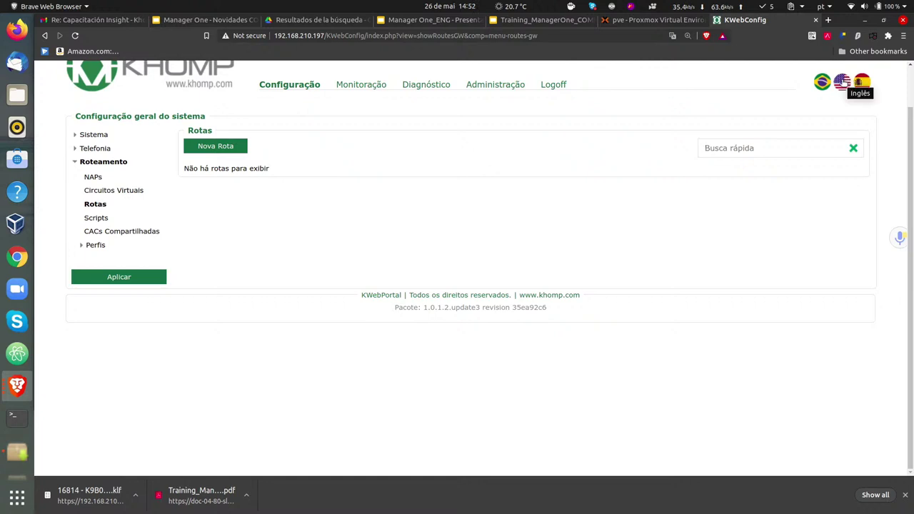
pyautogui.click(843, 83)
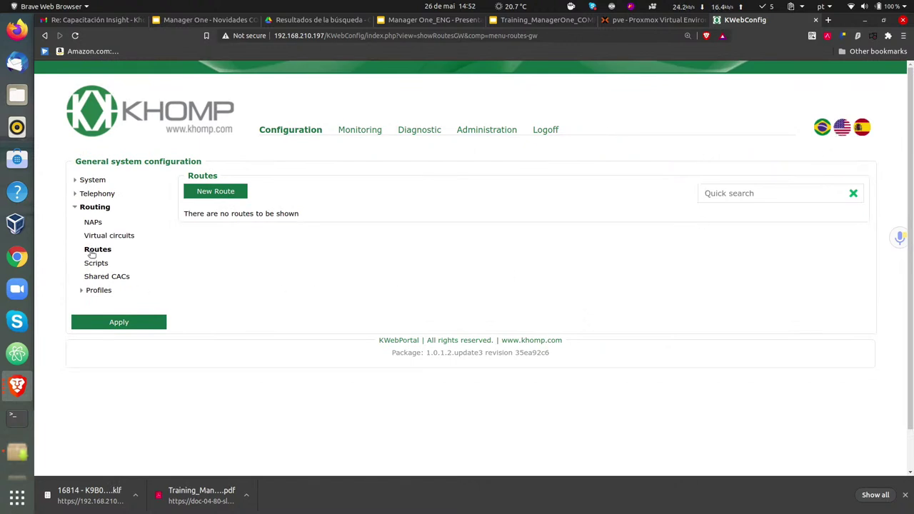
pyautogui.click(207, 194)
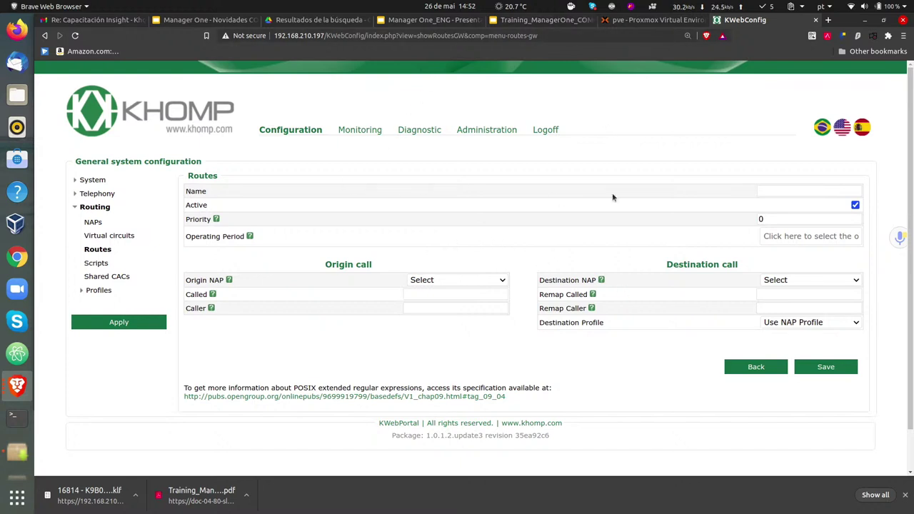
pyautogui.click(810, 191)
pyautogui.click(780, 165)
pyautogui.click(788, 189)
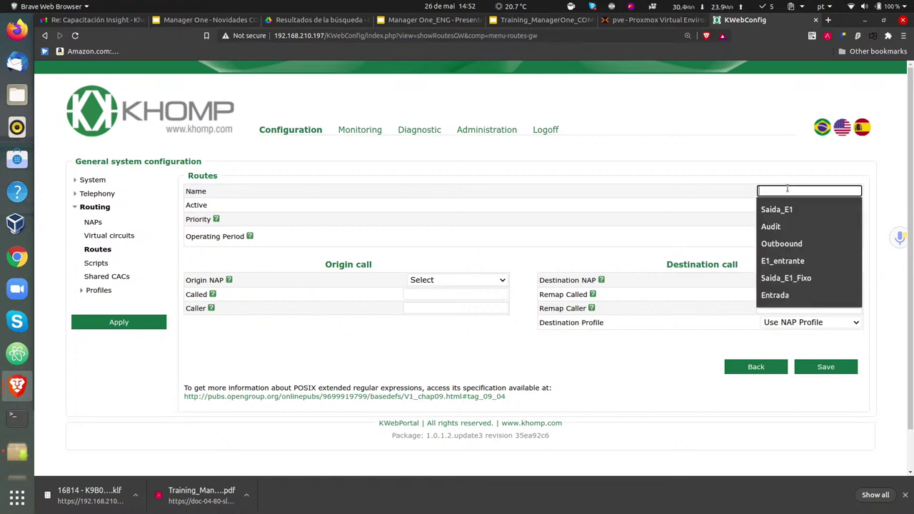
pyautogui.write('S')
pyautogui.press('BackSpace')
pyautogui.write('Out')
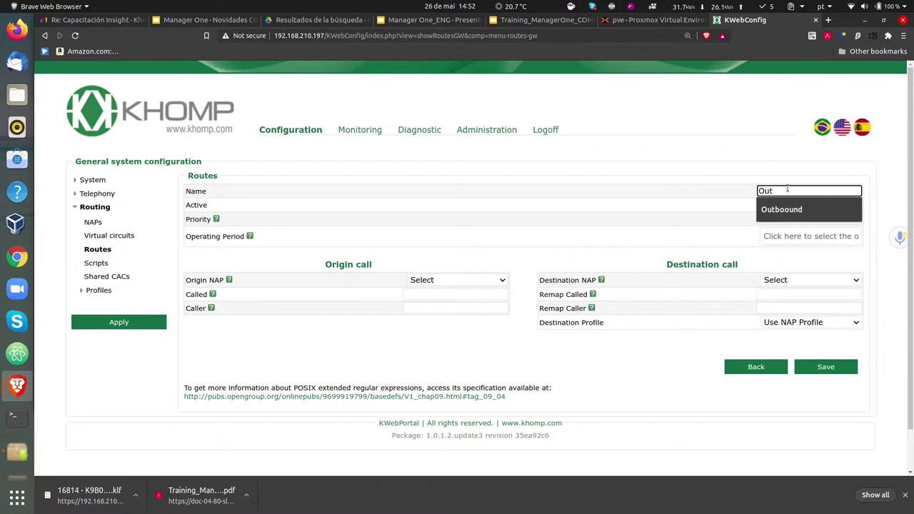
pyautogui.press('BackSpace')
pyautogui.press('Down')
pyautogui.press('Return')
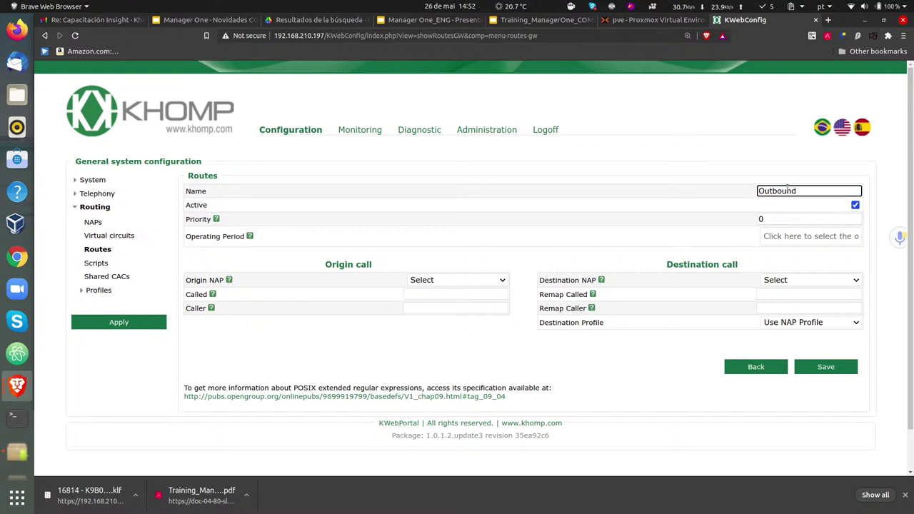
pyautogui.click(789, 168)
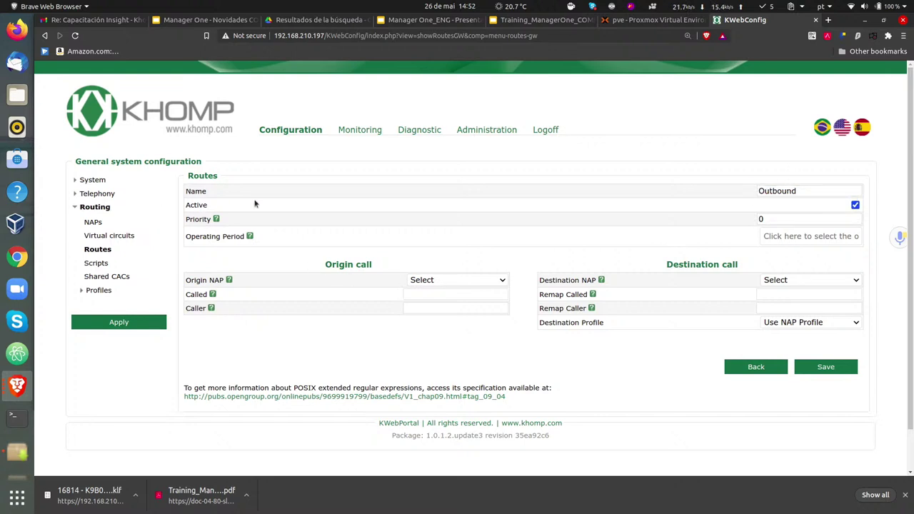
# - Set the route's origin NAP to PBX and destination NAP to SBC, leaving the called-number pattern empty
pyautogui.click(447, 278)
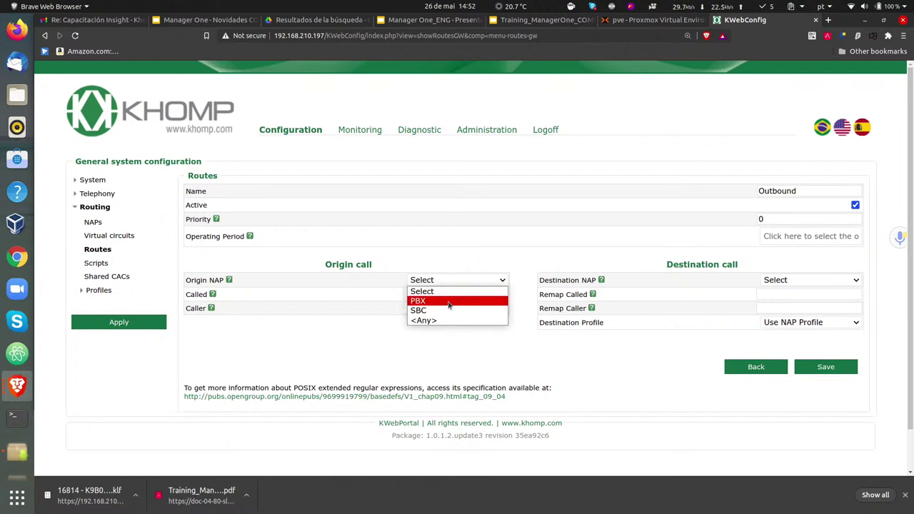
pyautogui.click(448, 302)
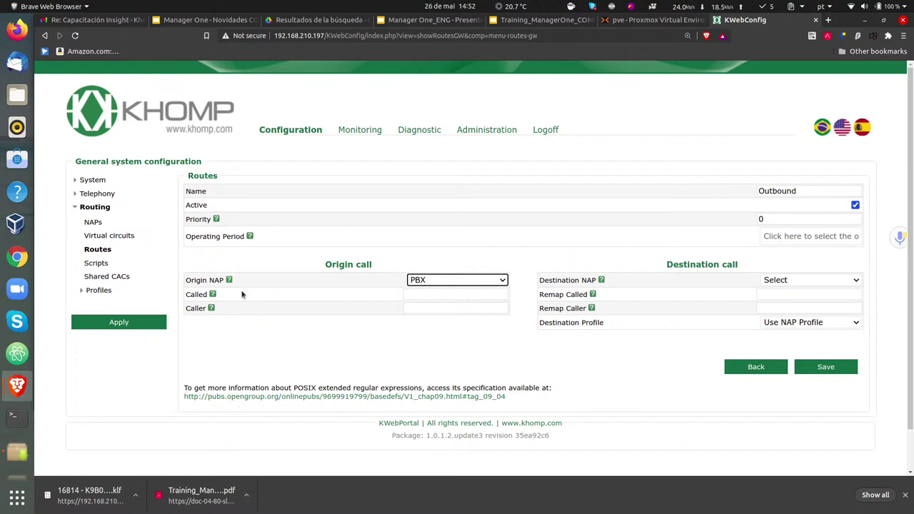
pyautogui.click(794, 284)
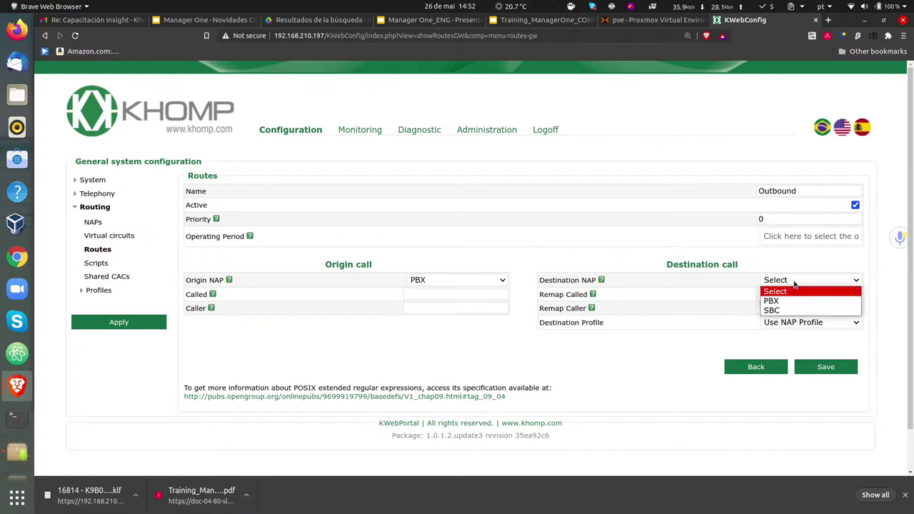
pyautogui.click(789, 312)
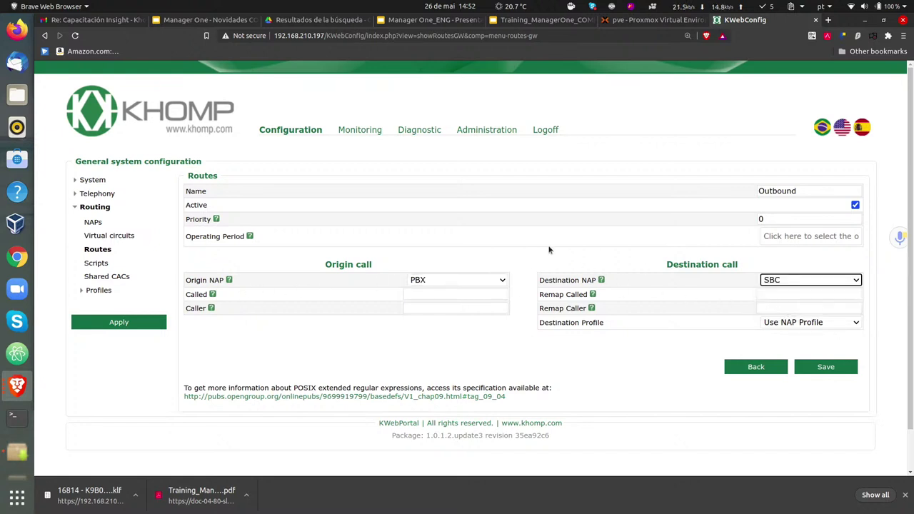
pyautogui.click(422, 293)
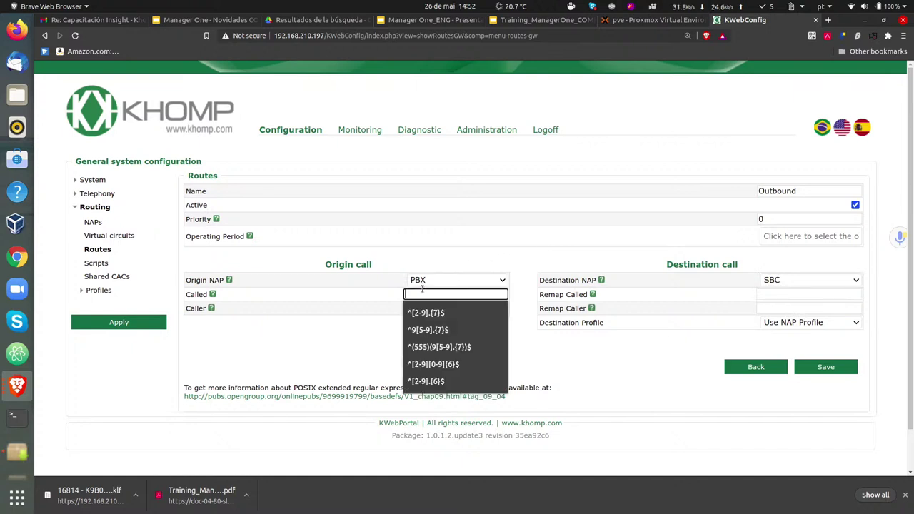
pyautogui.click(439, 254)
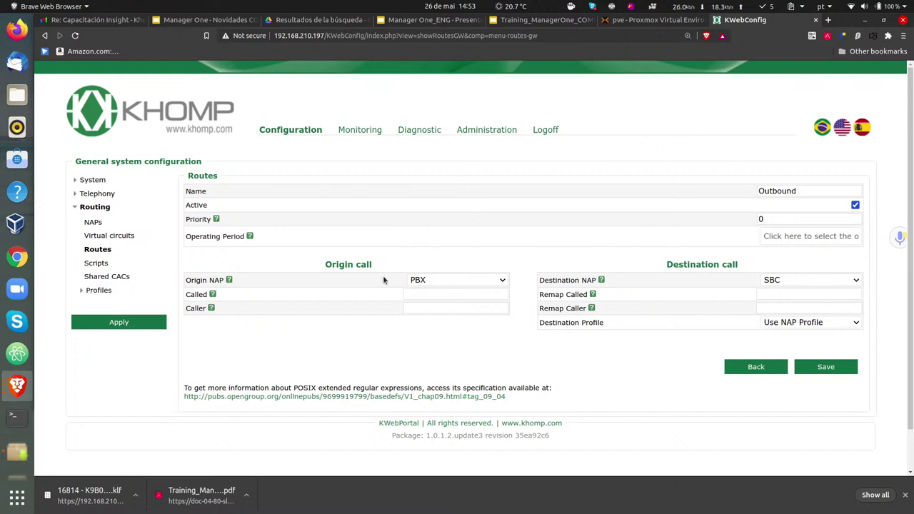
# - Fill the Origin Called field with ^(555)(9[5-9].{7})$ and review the remap caller/called settings
pyautogui.click(466, 295)
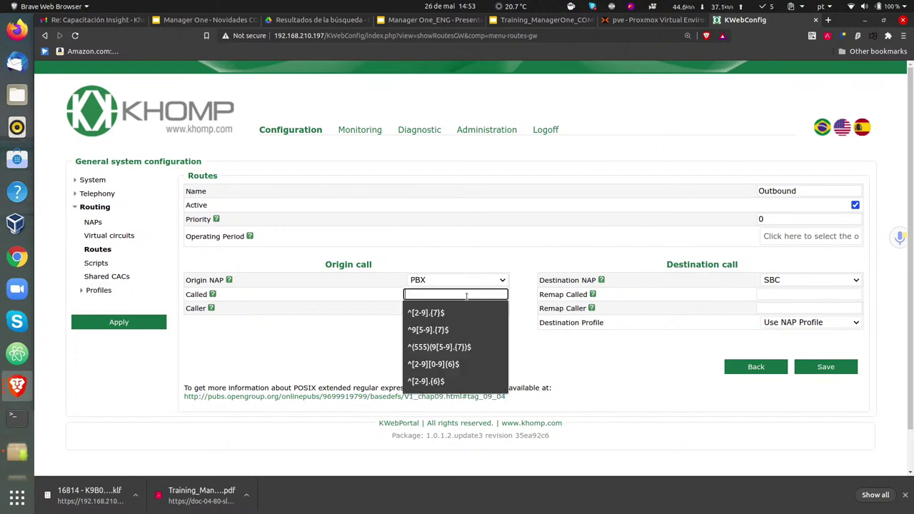
pyautogui.click(459, 347)
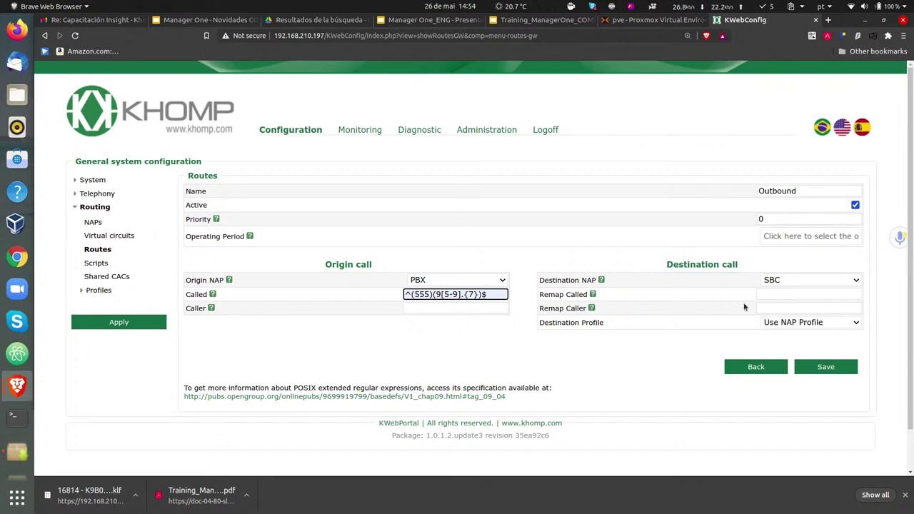
pyautogui.click(772, 310)
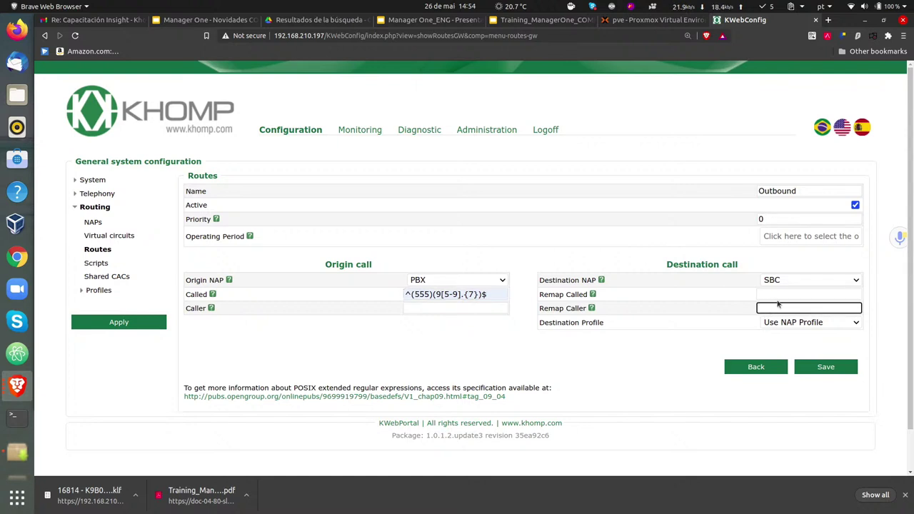
pyautogui.click(782, 294)
pyautogui.click(459, 309)
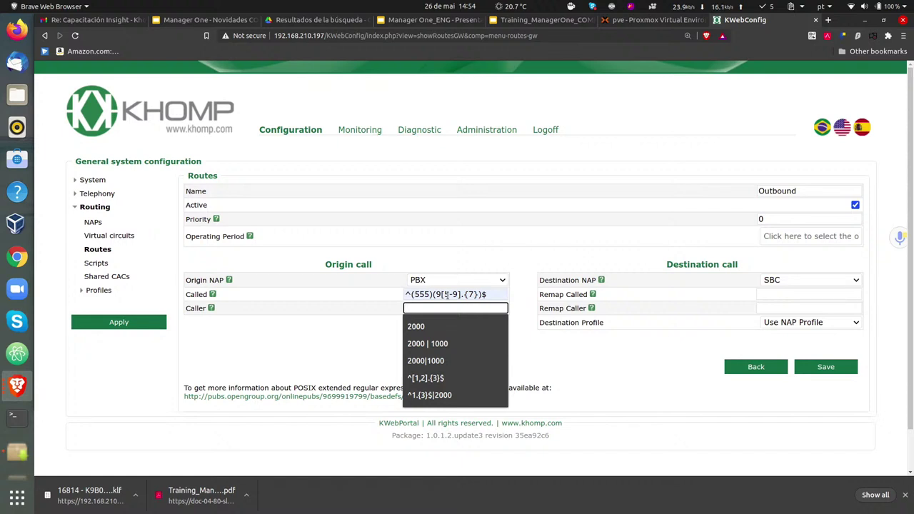
pyautogui.click(631, 368)
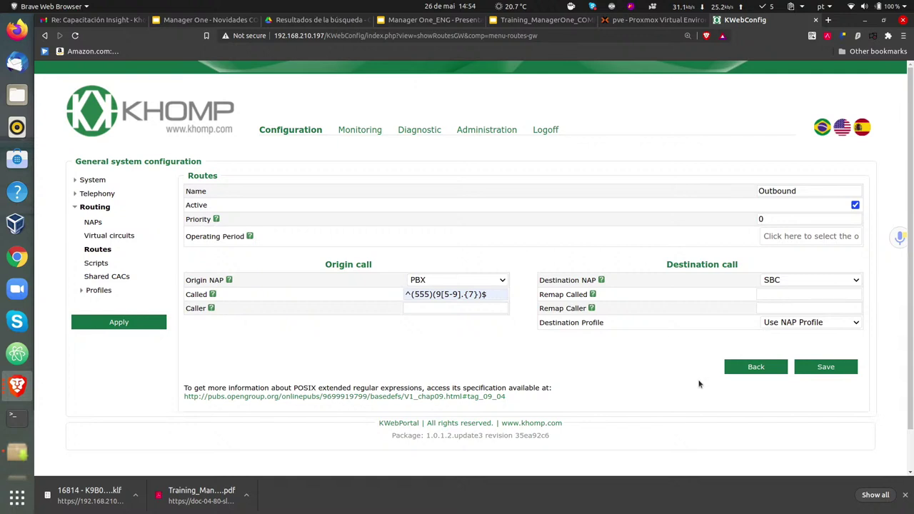
# - Return to the routes list and copy the Default general routing profile
pyautogui.click(745, 368)
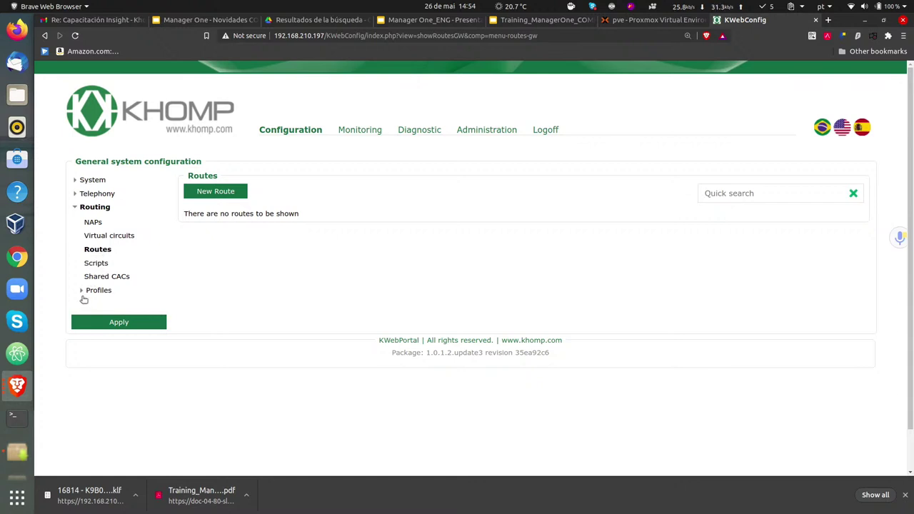
pyautogui.click(82, 292)
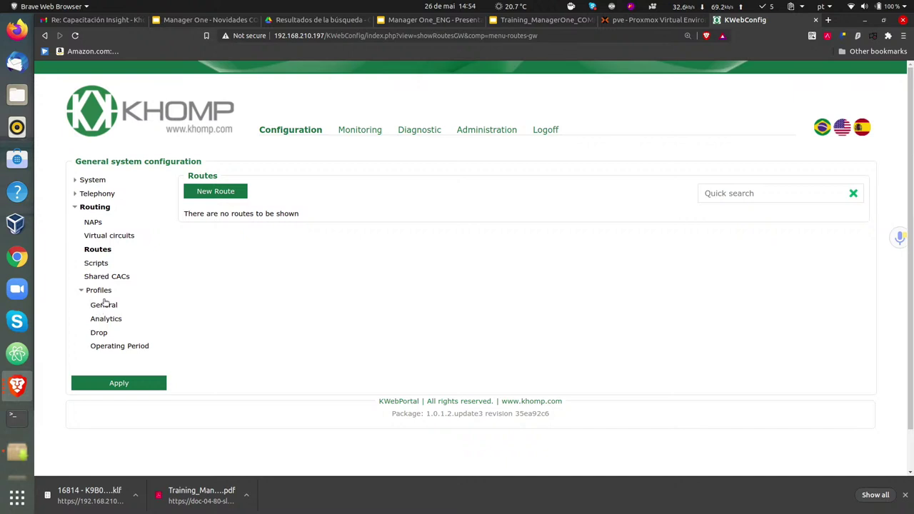
pyautogui.click(102, 306)
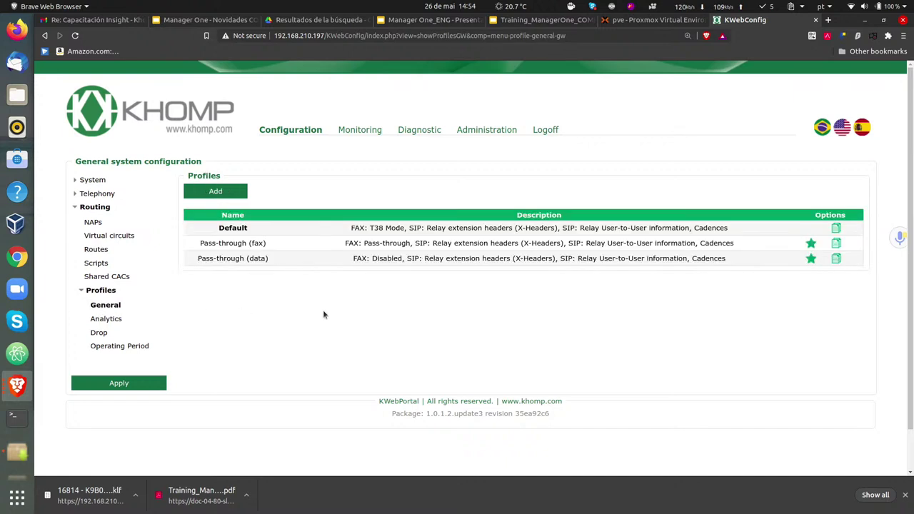
pyautogui.click(836, 228)
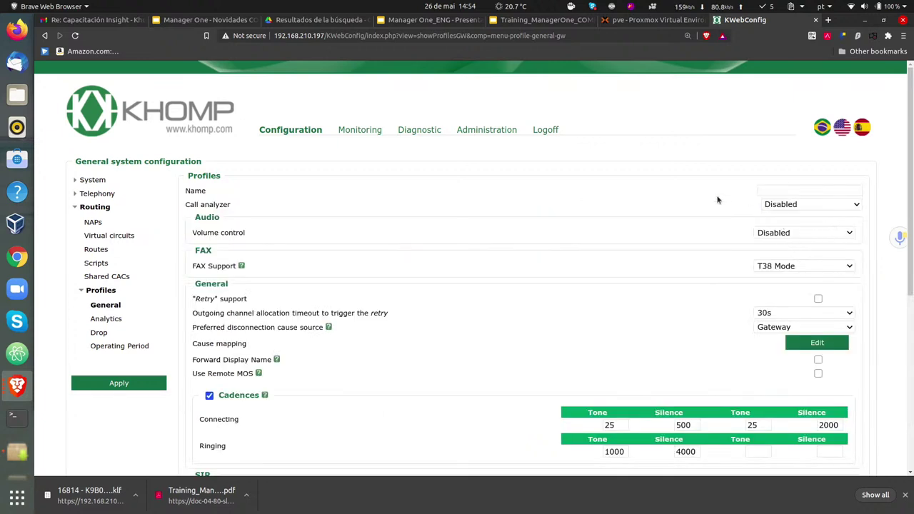
# - Name the new profile SIP_SBC and keep Call analyzer Disabled
pyautogui.click(766, 190)
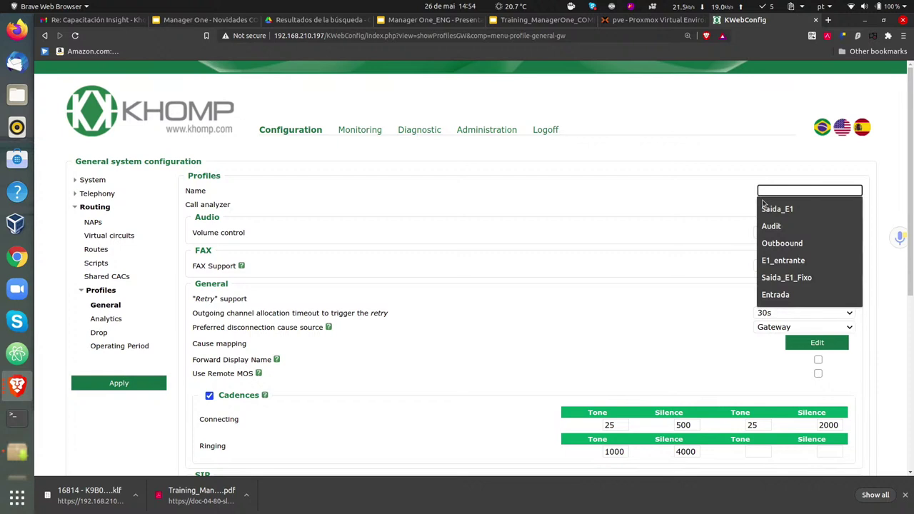
pyautogui.write('S')
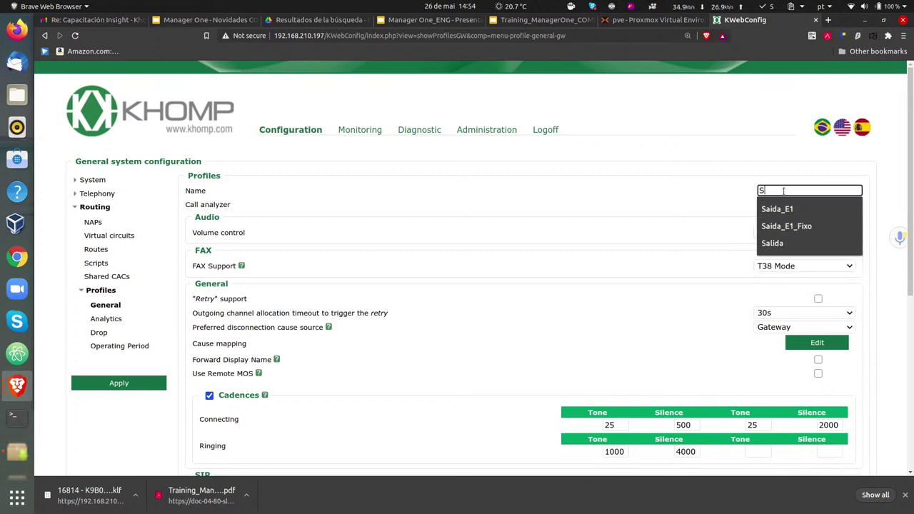
pyautogui.write('IP_SBC')
pyautogui.click(869, 169)
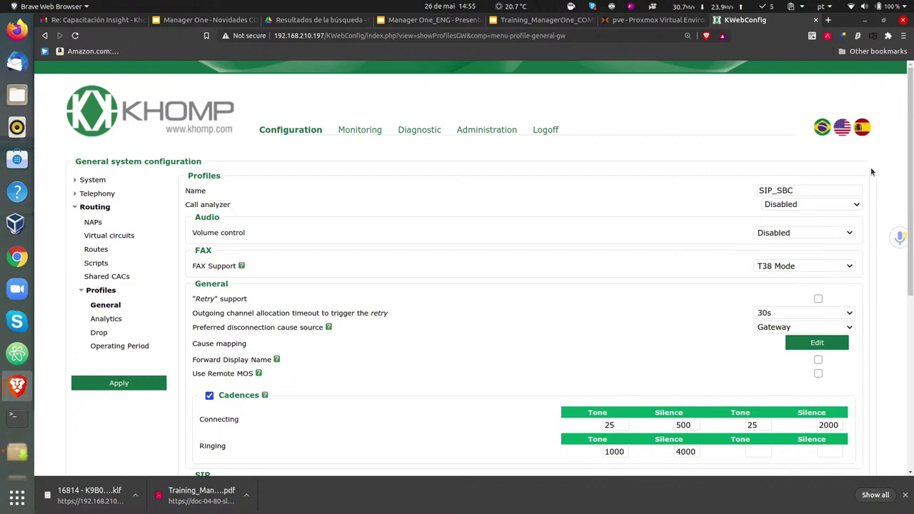
pyautogui.click(840, 205)
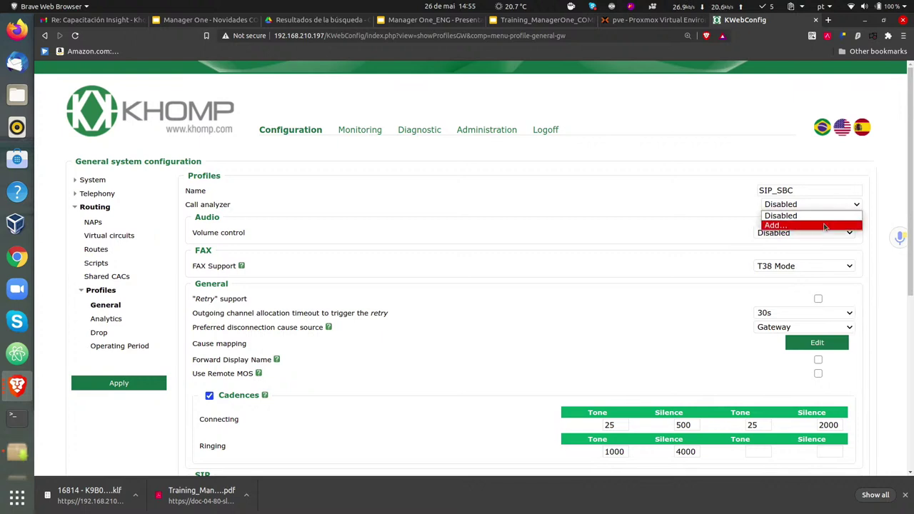
pyautogui.click(702, 203)
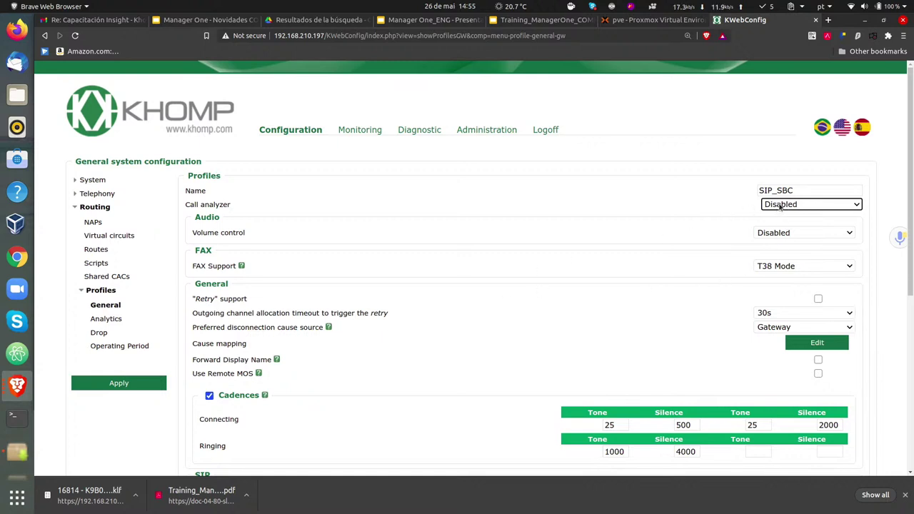
pyautogui.click(891, 209)
pyautogui.scroll(-1, 883, 214)
pyautogui.scroll(-1, 882, 214)
pyautogui.scroll(2, 883, 214)
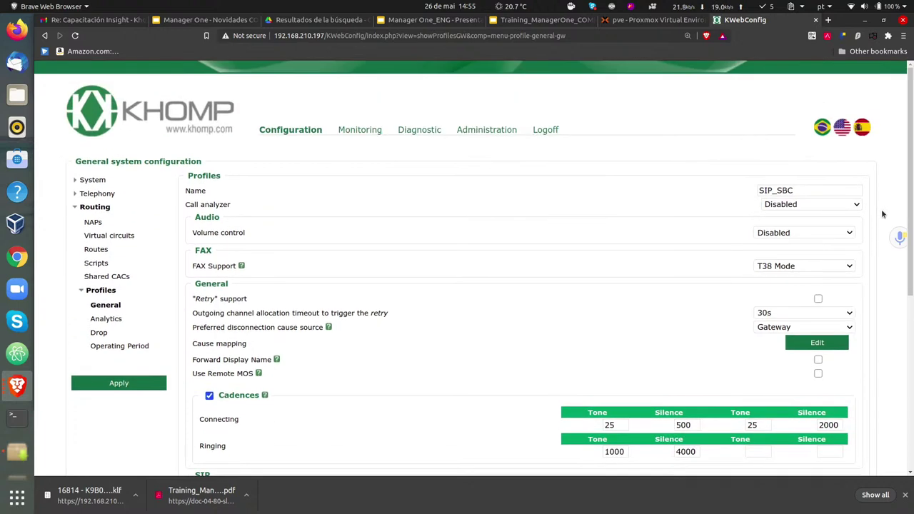
pyautogui.scroll(-1, 308, 257)
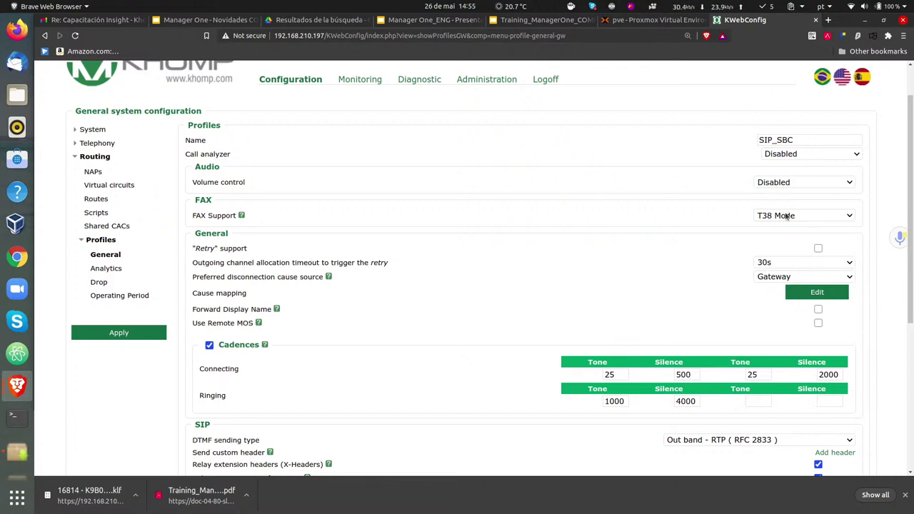
# - Keep fax support on T38 Mode and leave volume control Disabled after trying Manual at 0
pyautogui.click(787, 217)
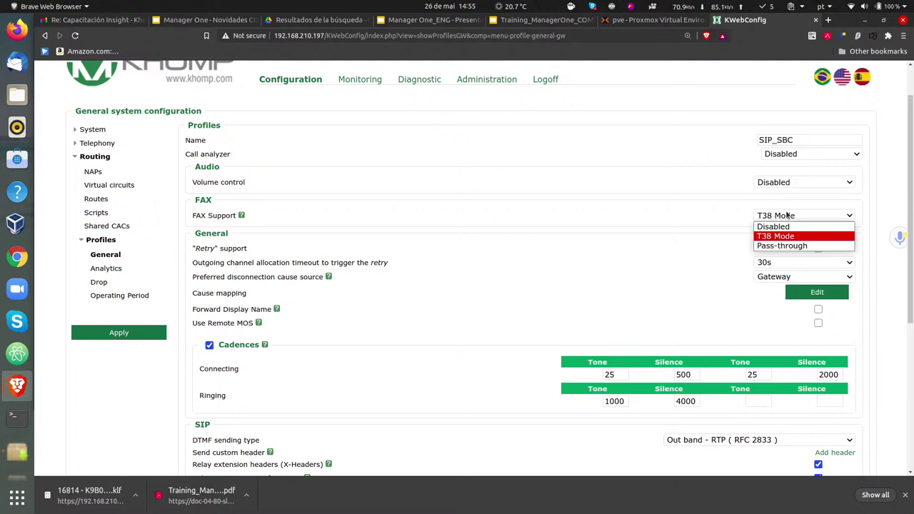
pyautogui.click(758, 217)
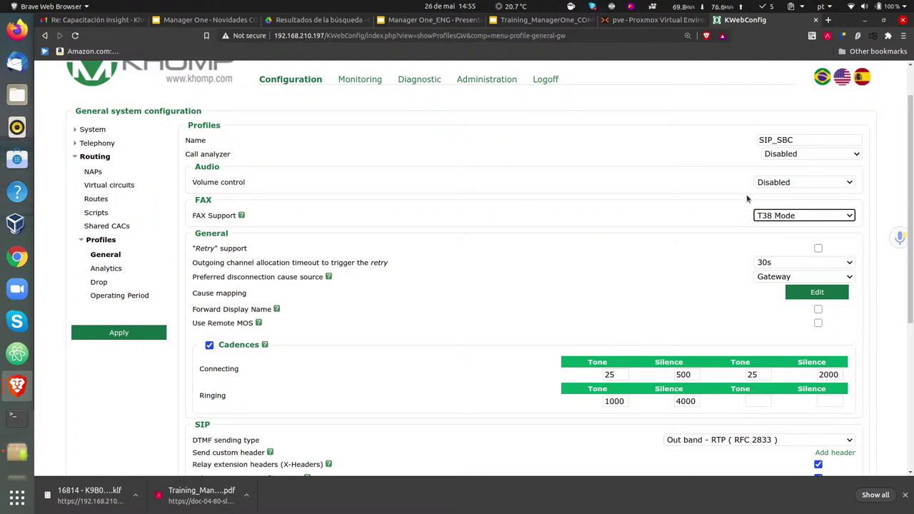
pyautogui.click(767, 184)
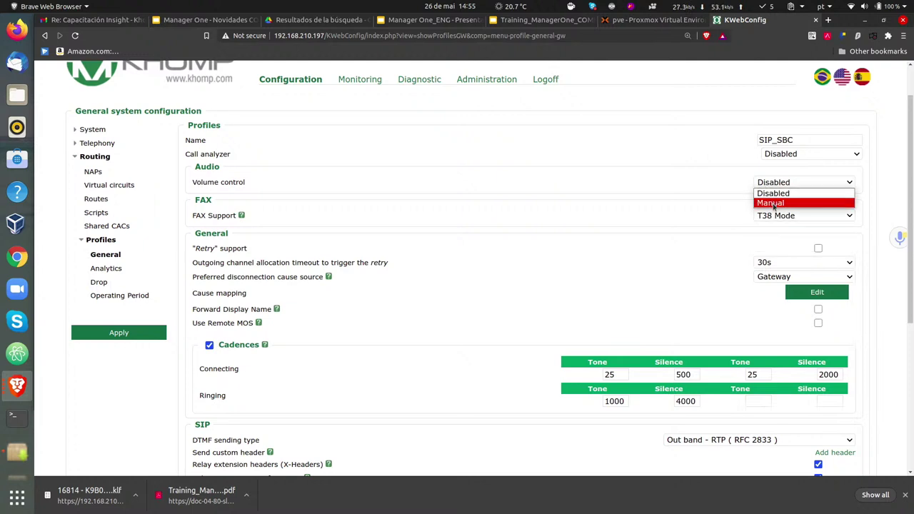
pyautogui.click(772, 205)
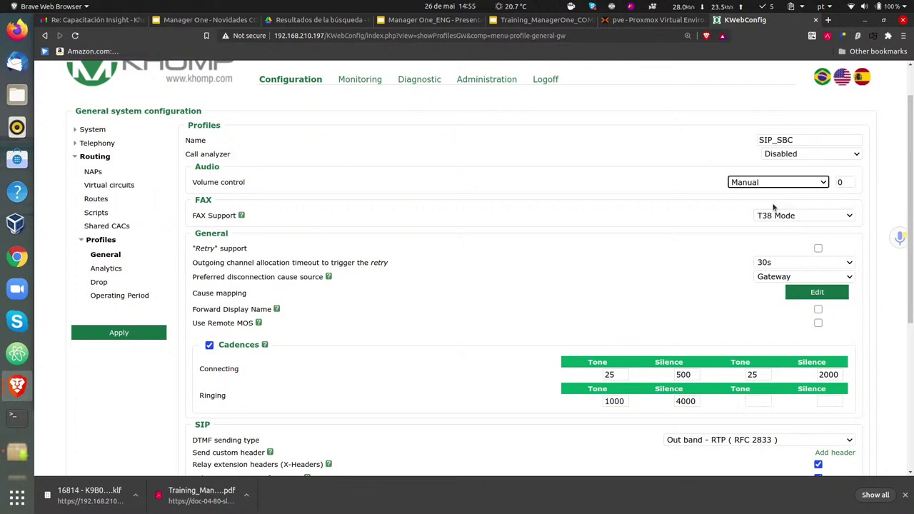
pyautogui.doubleClick(846, 182)
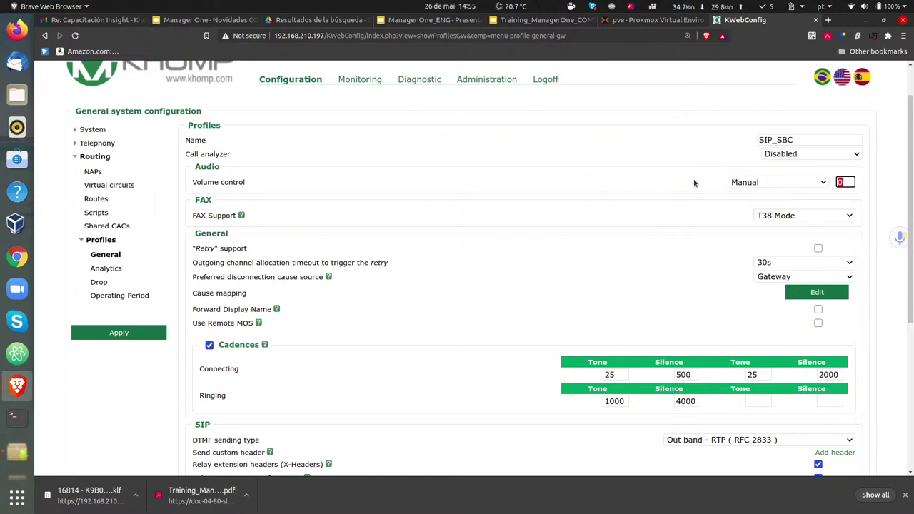
pyautogui.click(694, 178)
pyautogui.click(791, 190)
pyautogui.click(786, 193)
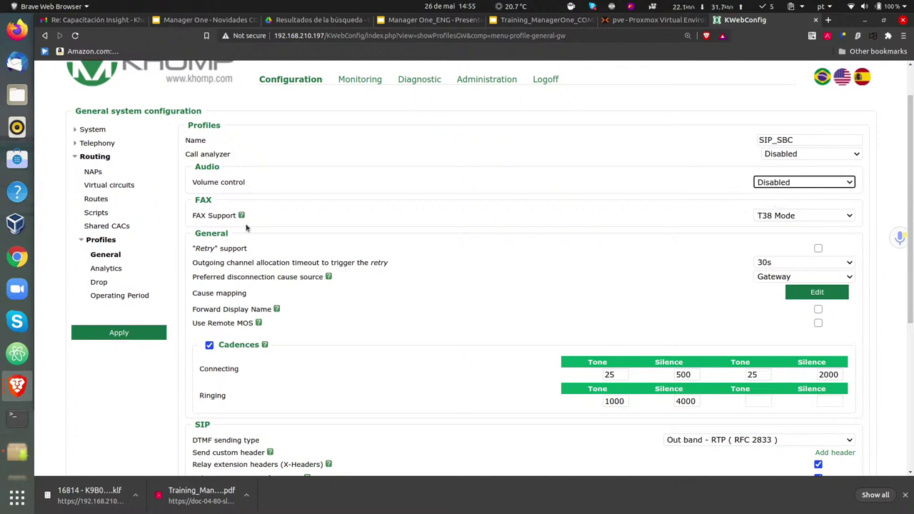
# - Save the SIP_SBC general profile
pyautogui.scroll(1, 359, 270)
pyautogui.scroll(-5, 359, 270)
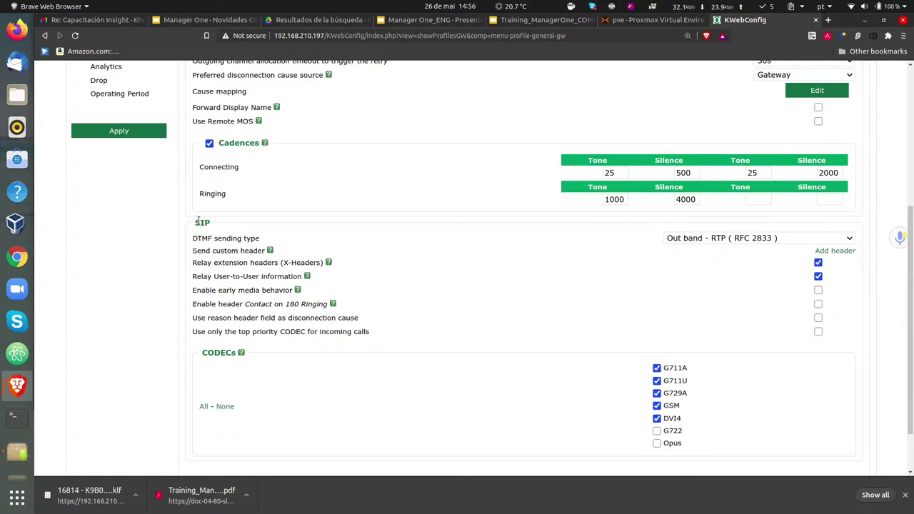
pyautogui.scroll(-3, 198, 221)
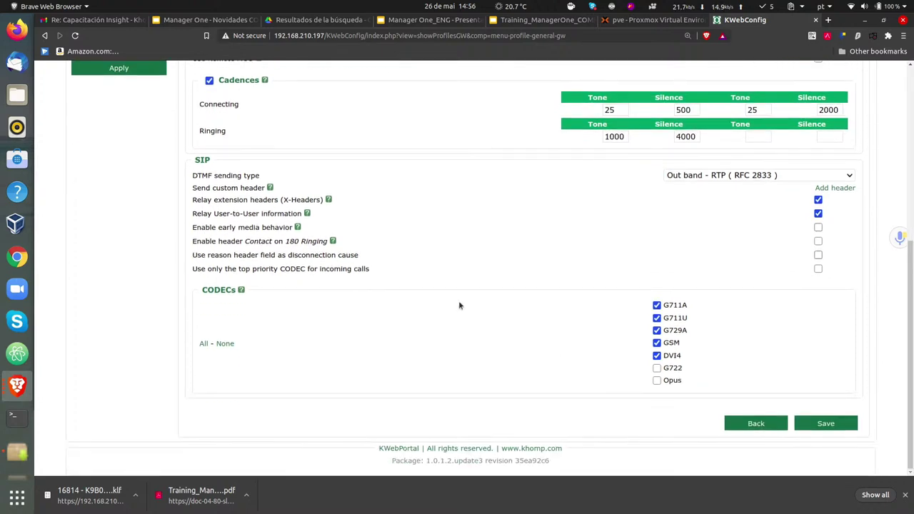
pyautogui.click(830, 428)
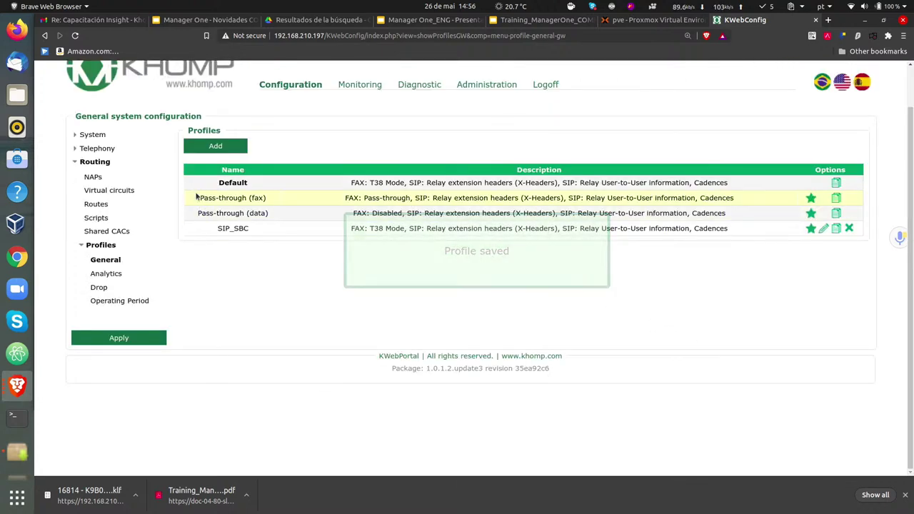
# - Go to Routing > NAPs and glance at the PBX NAP settings
pyautogui.click(93, 204)
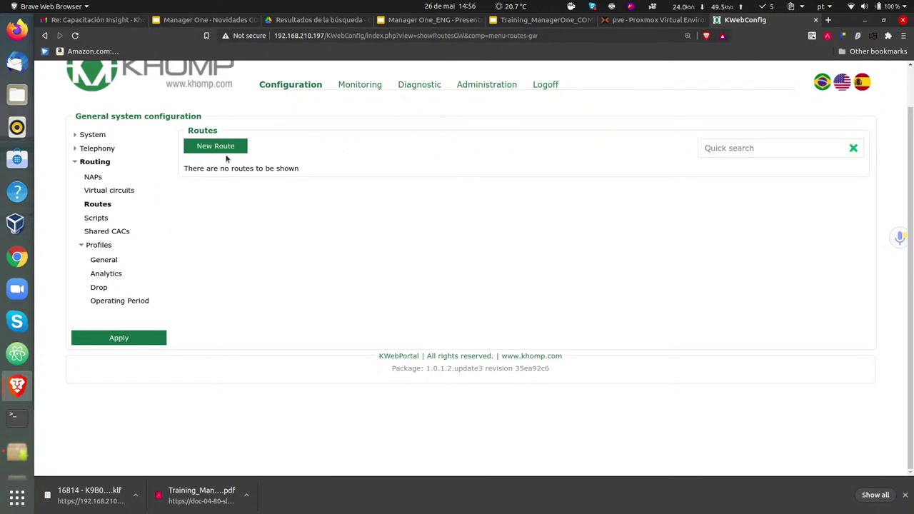
pyautogui.click(97, 178)
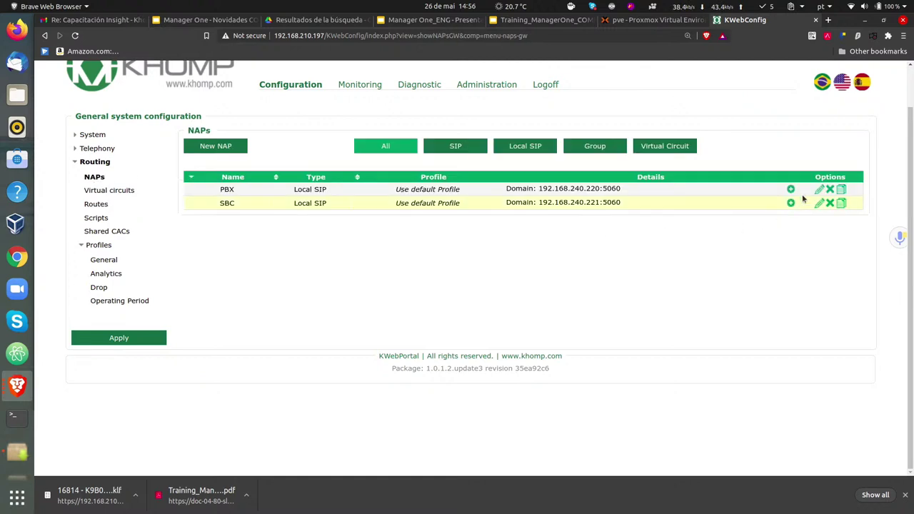
pyautogui.click(819, 189)
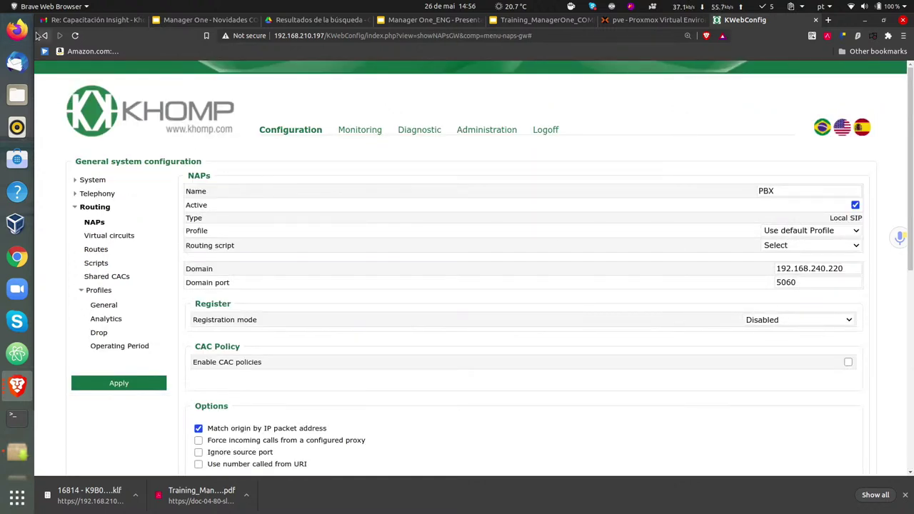
pyautogui.hotkey('alt', 'Left')
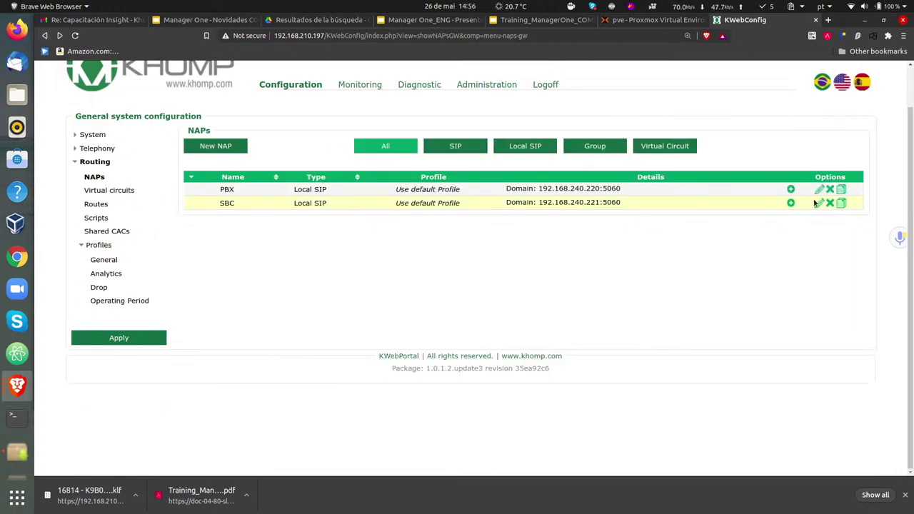
# - Set the SBC NAP's Profile to SIP_SBC
pyautogui.click(818, 203)
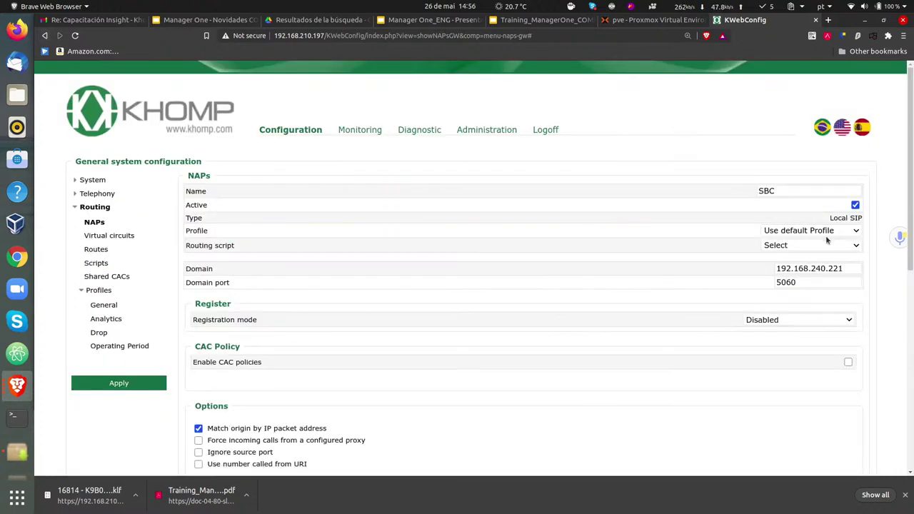
pyautogui.click(819, 246)
pyautogui.click(822, 237)
pyautogui.click(821, 235)
pyautogui.click(792, 280)
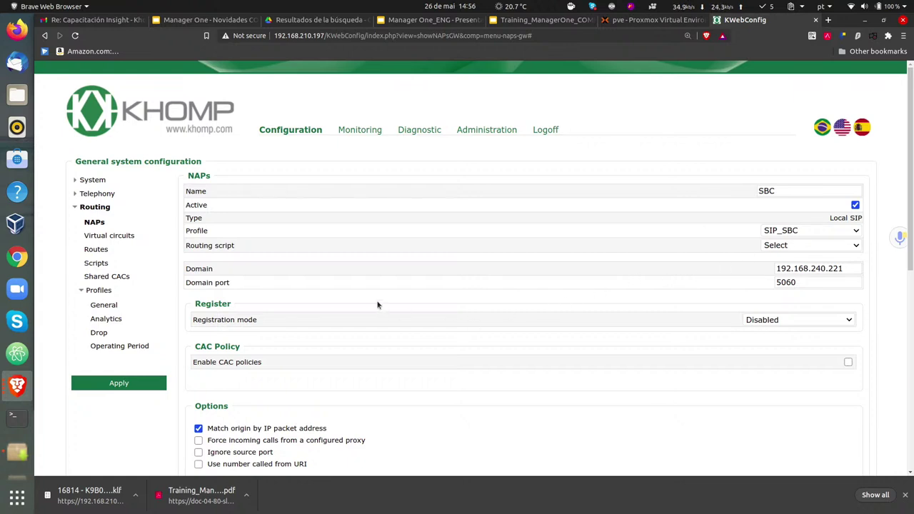
pyautogui.click(83, 291)
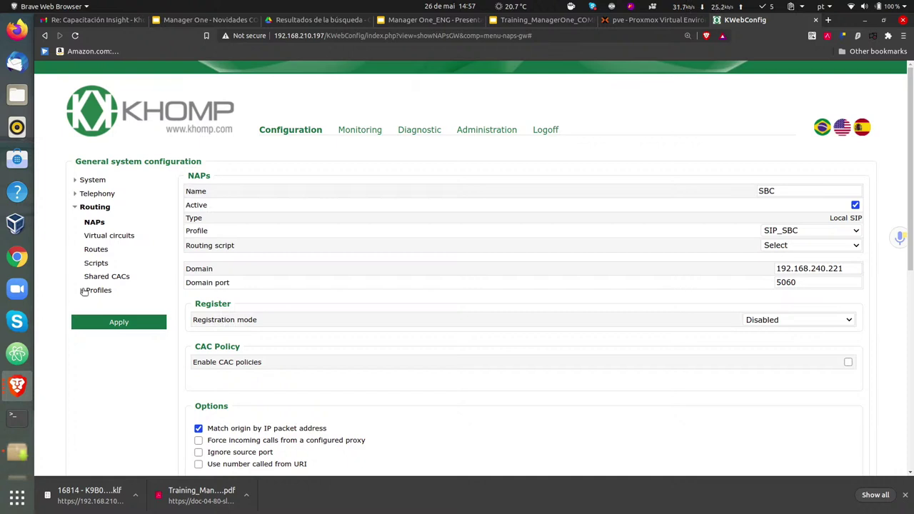
# - Open Profiles > Analytics, preview the Add Analytics Behavior dialog, and close it
pyautogui.click(93, 288)
pyautogui.click(82, 291)
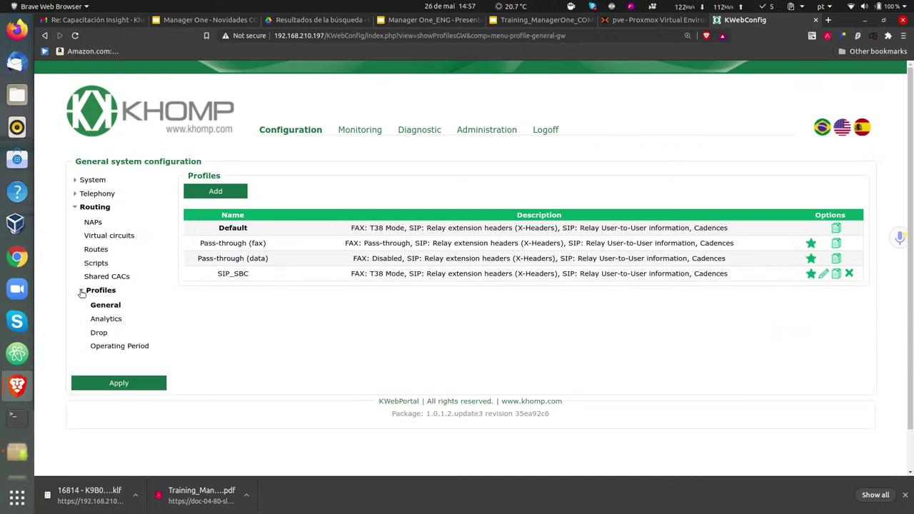
pyautogui.click(97, 323)
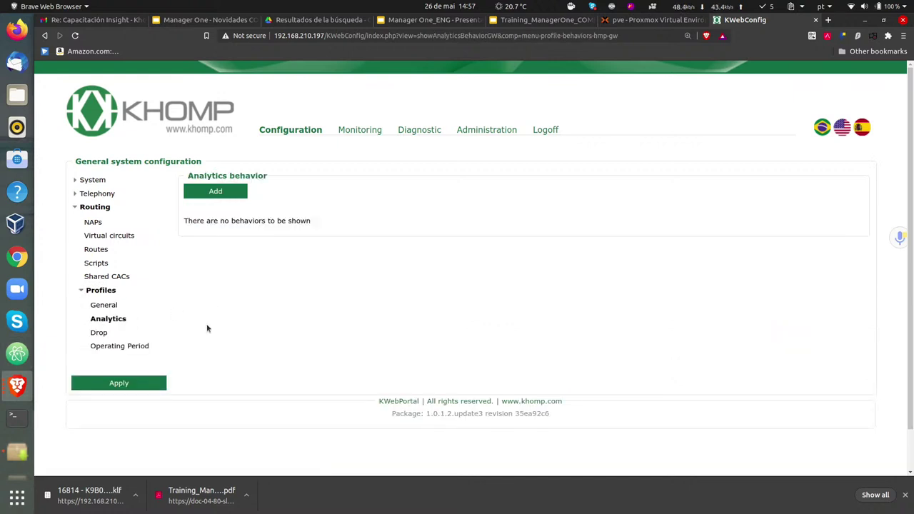
pyautogui.click(223, 191)
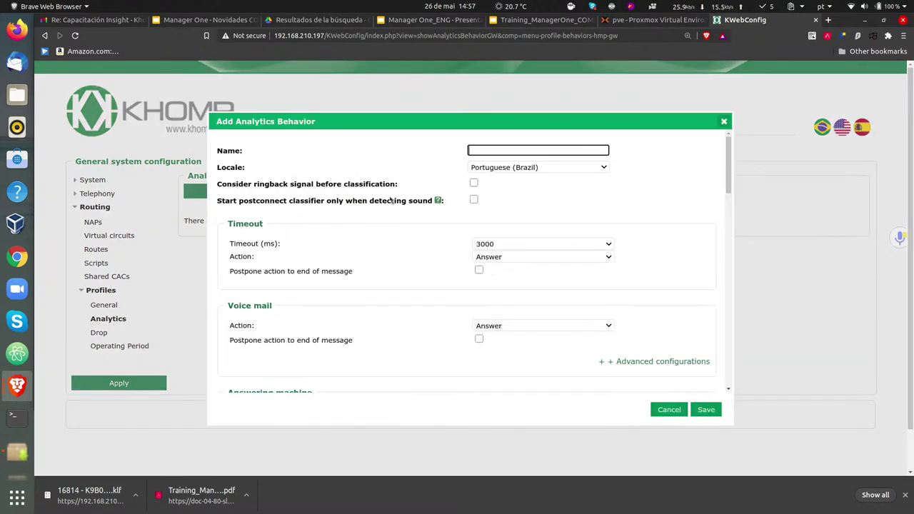
pyautogui.scroll(-3, 346, 229)
pyautogui.scroll(-3, 346, 229)
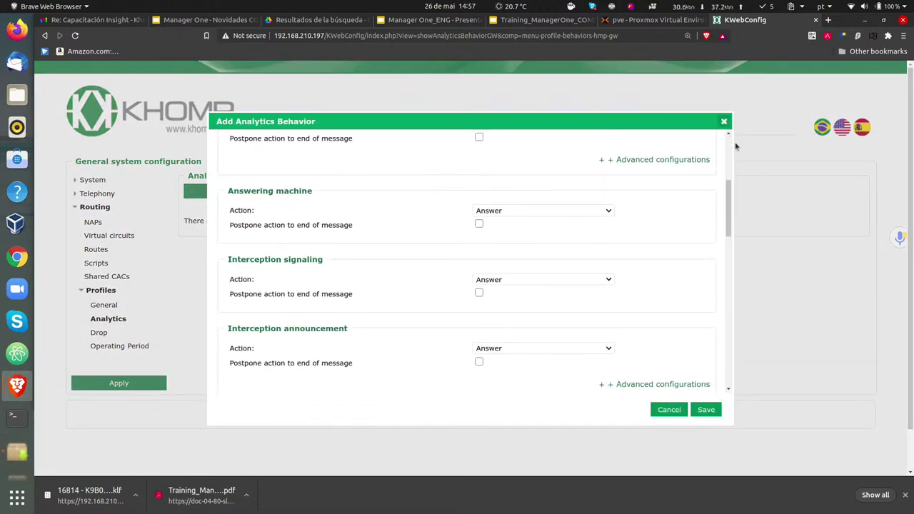
pyautogui.click(724, 122)
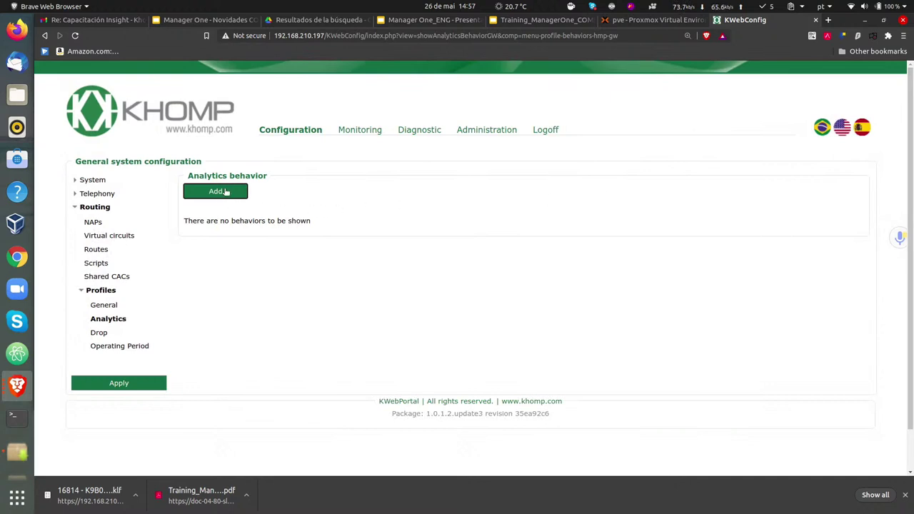